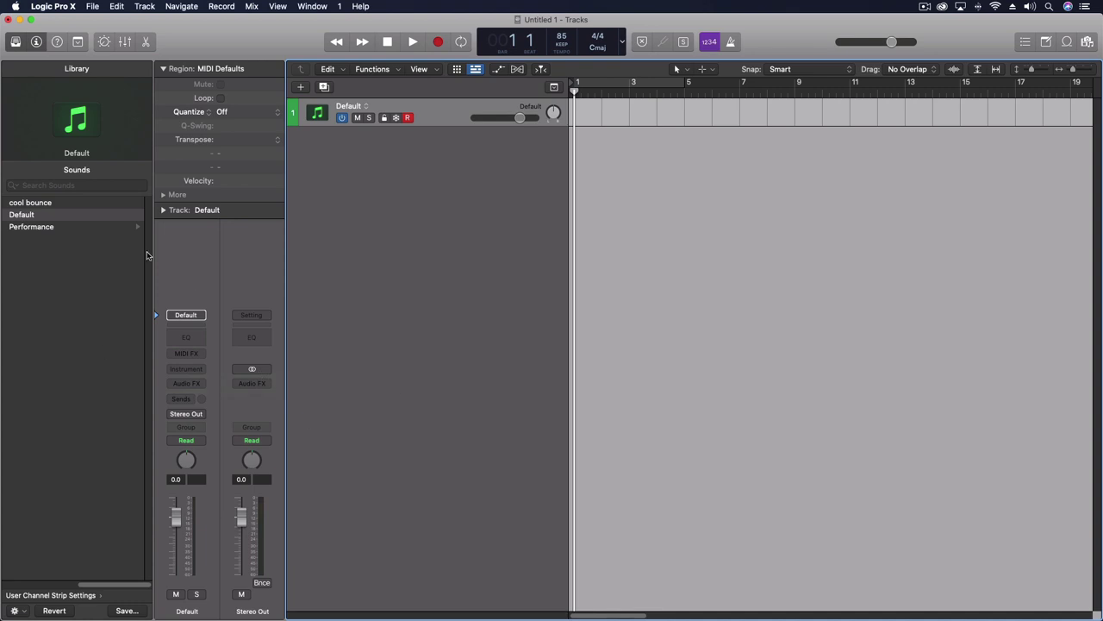
Go back from User Channel Strip Settings to the top-level Library sound categories.
{"action": "key", "text": "Left"}
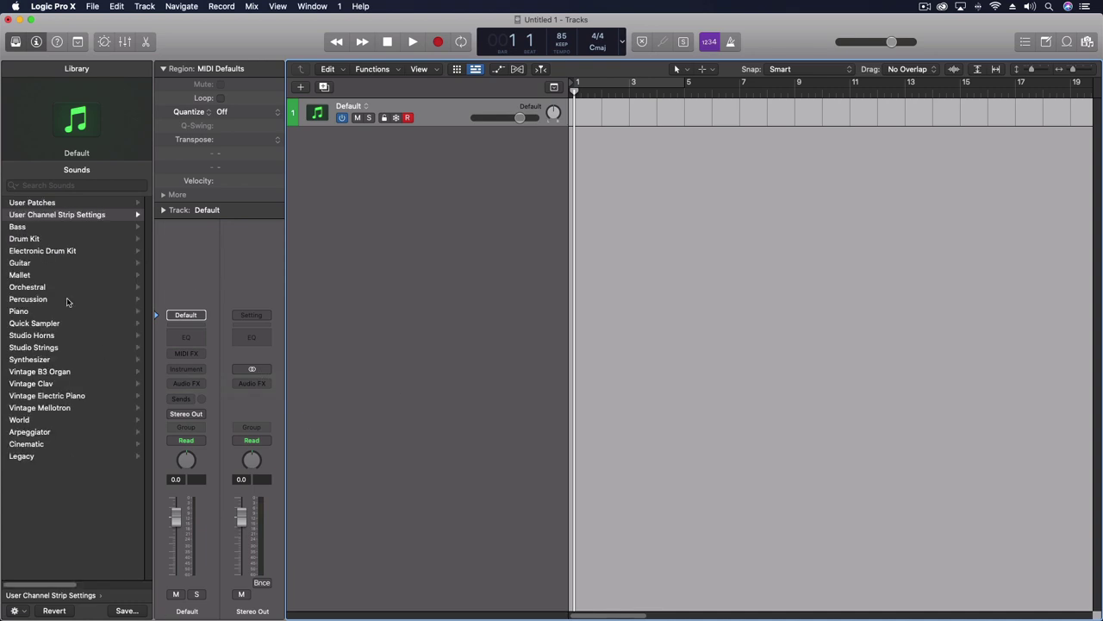
Load the Studio Horns 7-Piece Section Sugar Hill patch and expand its track stack.
{"action": "left_click", "coordinate": [36, 330]}
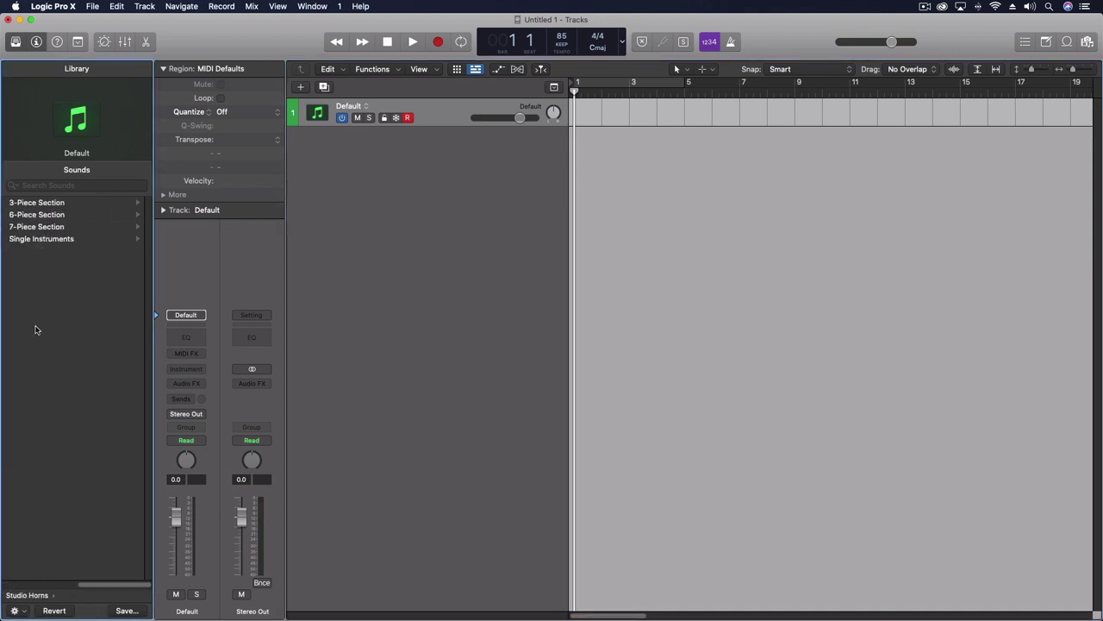
{"action": "left_click", "coordinate": [25, 227]}
{"action": "left_click", "coordinate": [39, 211]}
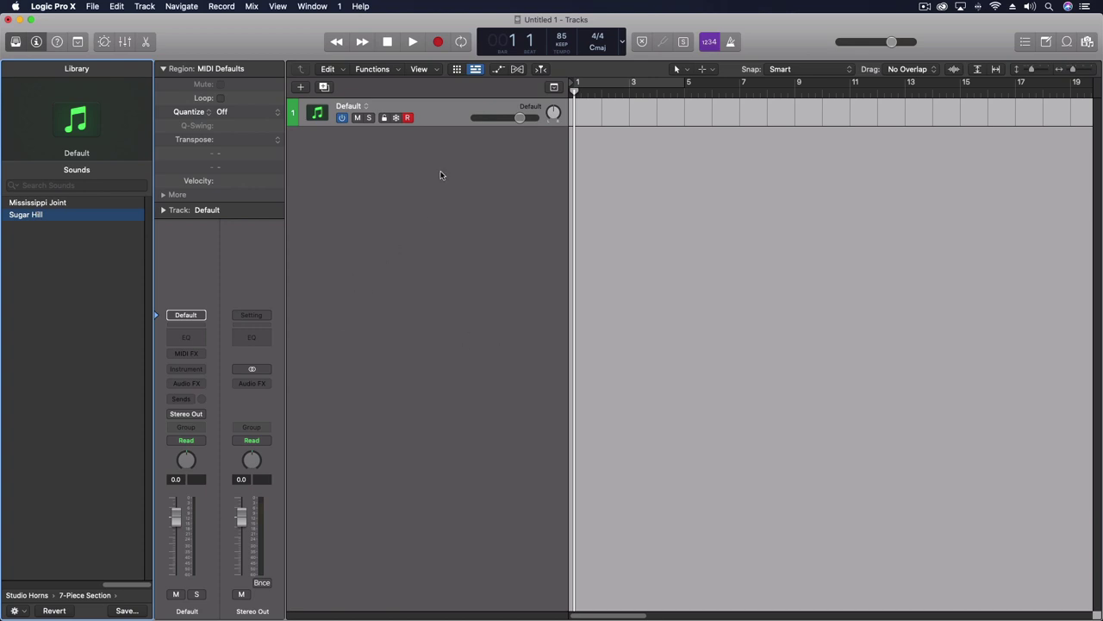
{"action": "left_click", "coordinate": [308, 114]}
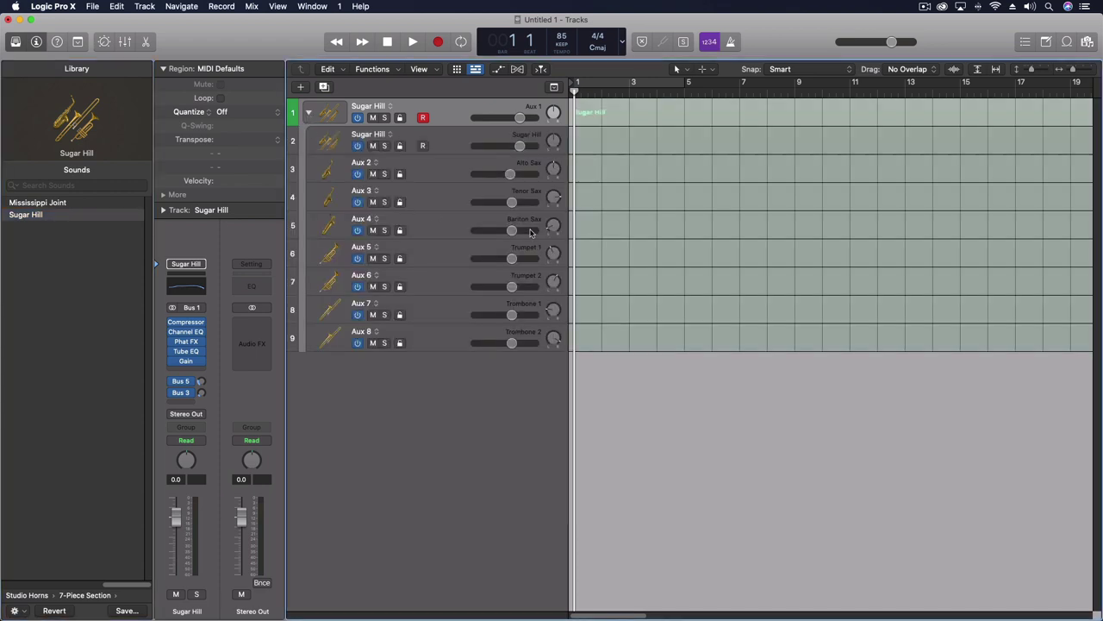
{"action": "left_click", "coordinate": [453, 145]}
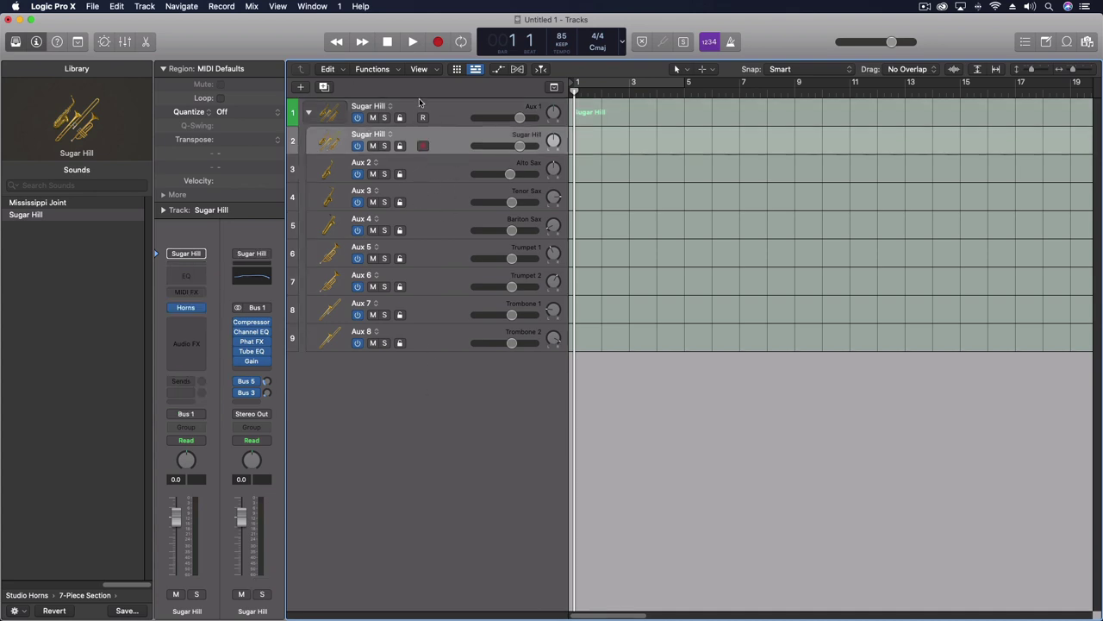
{"action": "left_click", "coordinate": [194, 310]}
{"action": "left_click", "coordinate": [351, 162]}
{"action": "left_click", "coordinate": [449, 168]}
{"action": "left_click", "coordinate": [445, 196]}
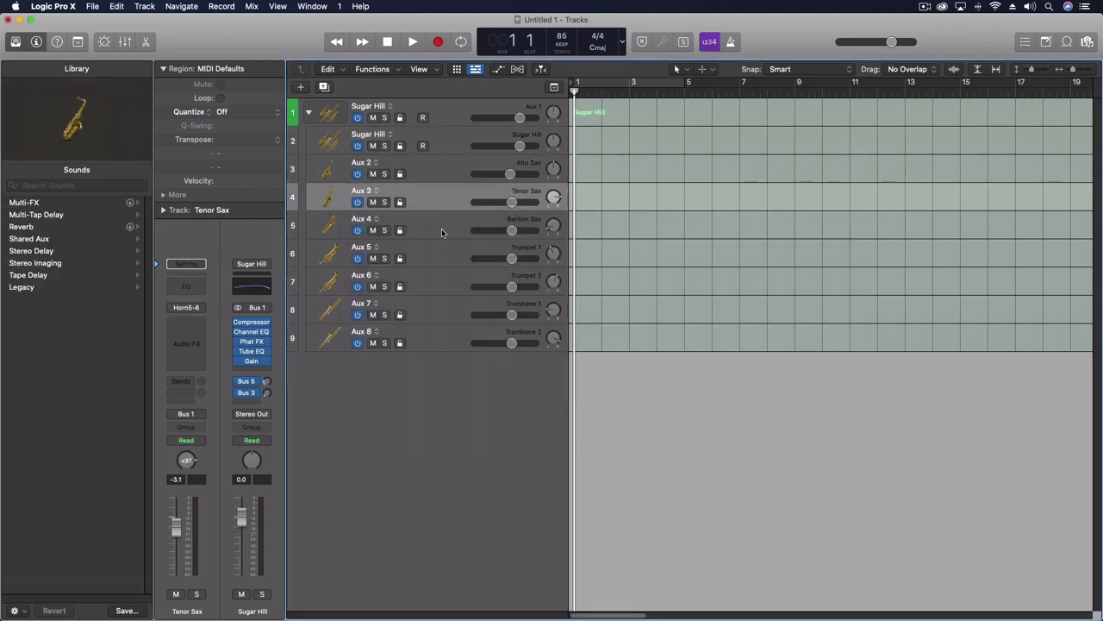
{"action": "left_click", "coordinate": [442, 229]}
{"action": "left_click", "coordinate": [442, 254]}
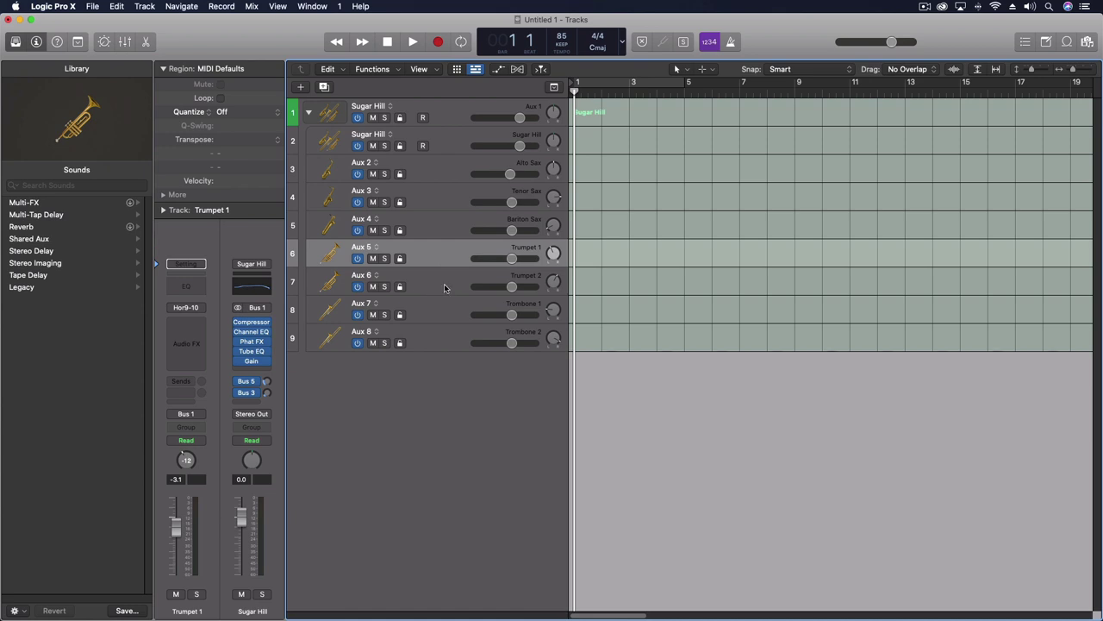
{"action": "left_click", "coordinate": [440, 285]}
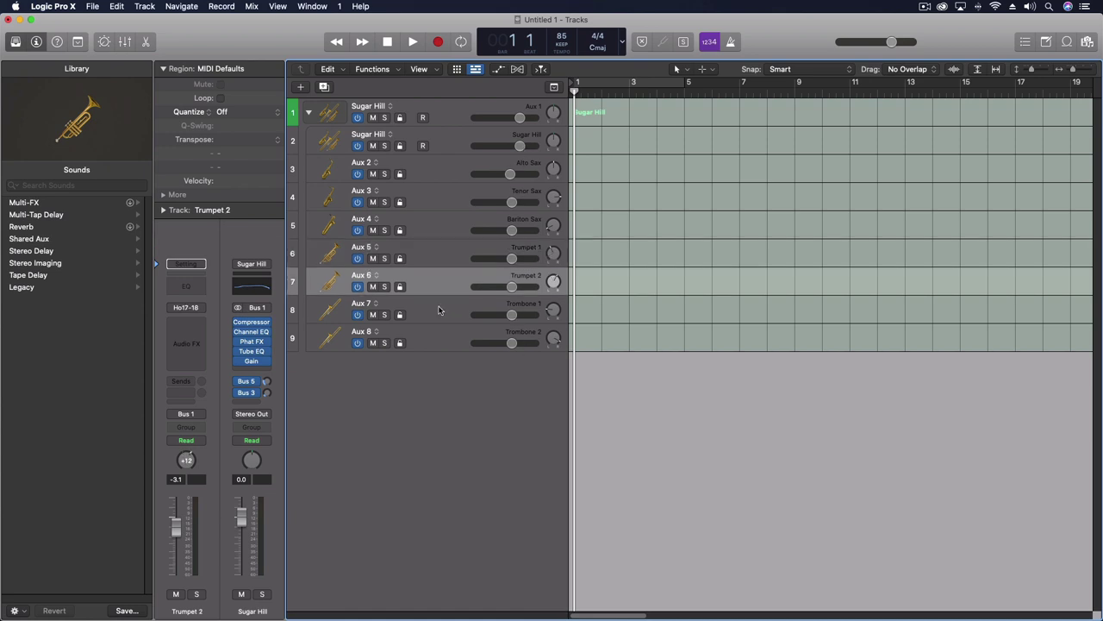
{"action": "left_click", "coordinate": [439, 310]}
{"action": "left_click", "coordinate": [438, 336]}
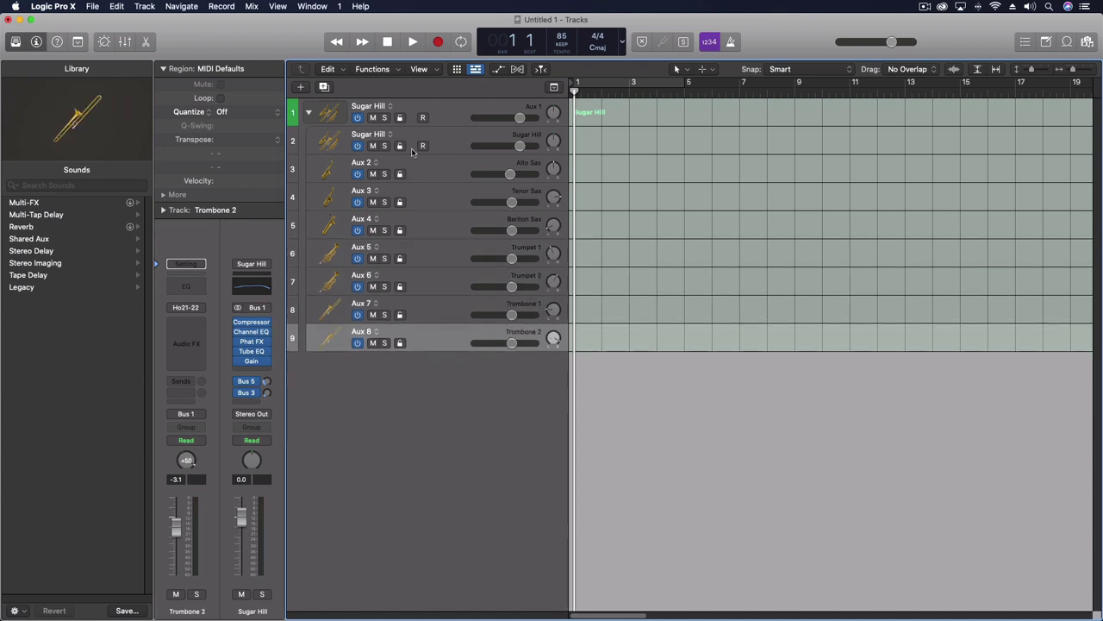
{"action": "left_click", "coordinate": [449, 107]}
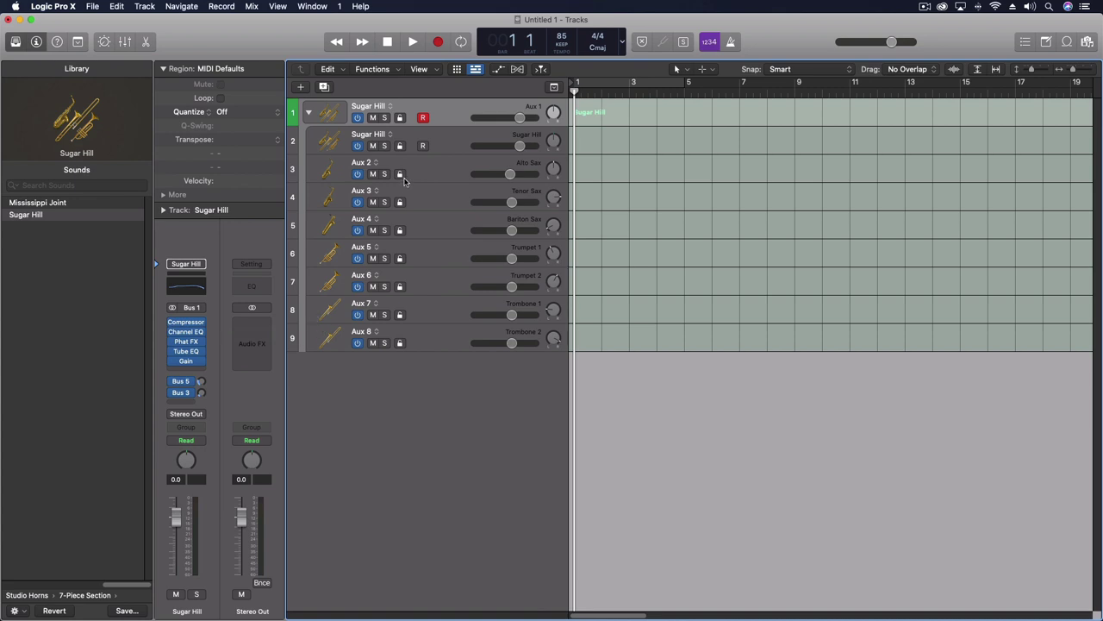
{"action": "right_click", "coordinate": [449, 113]}
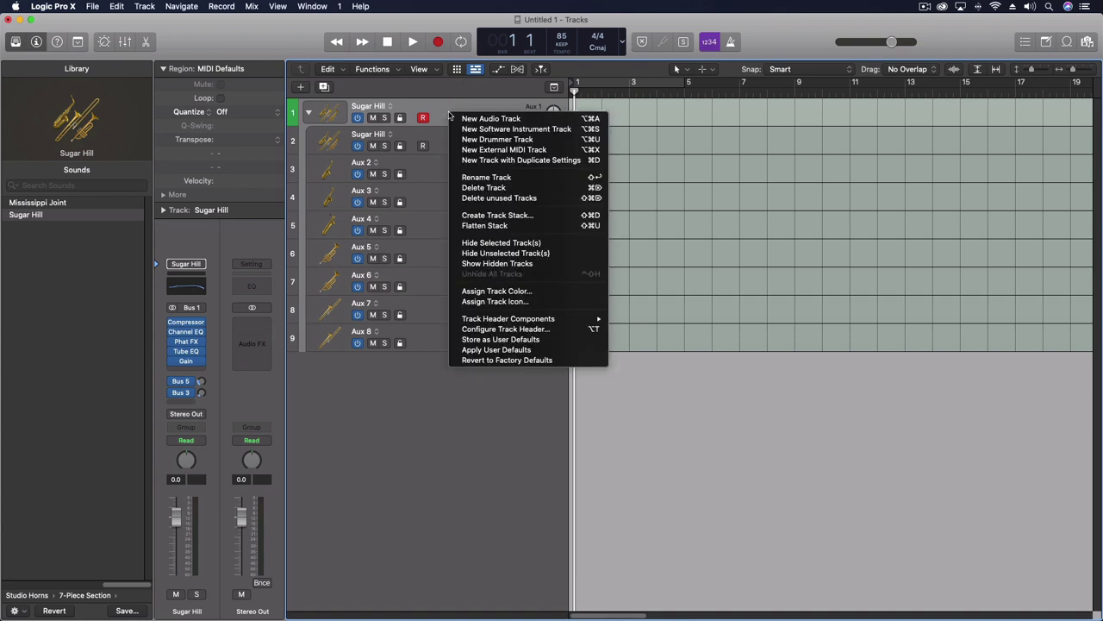
{"action": "mouse_move", "coordinate": [504, 319]}
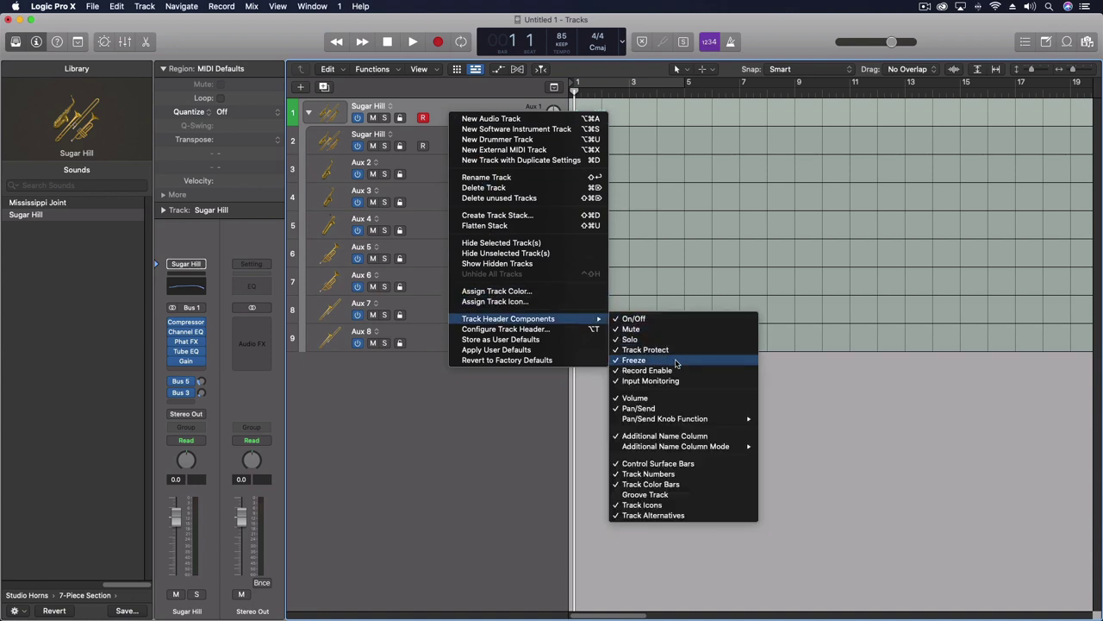
{"action": "left_click", "coordinate": [536, 431]}
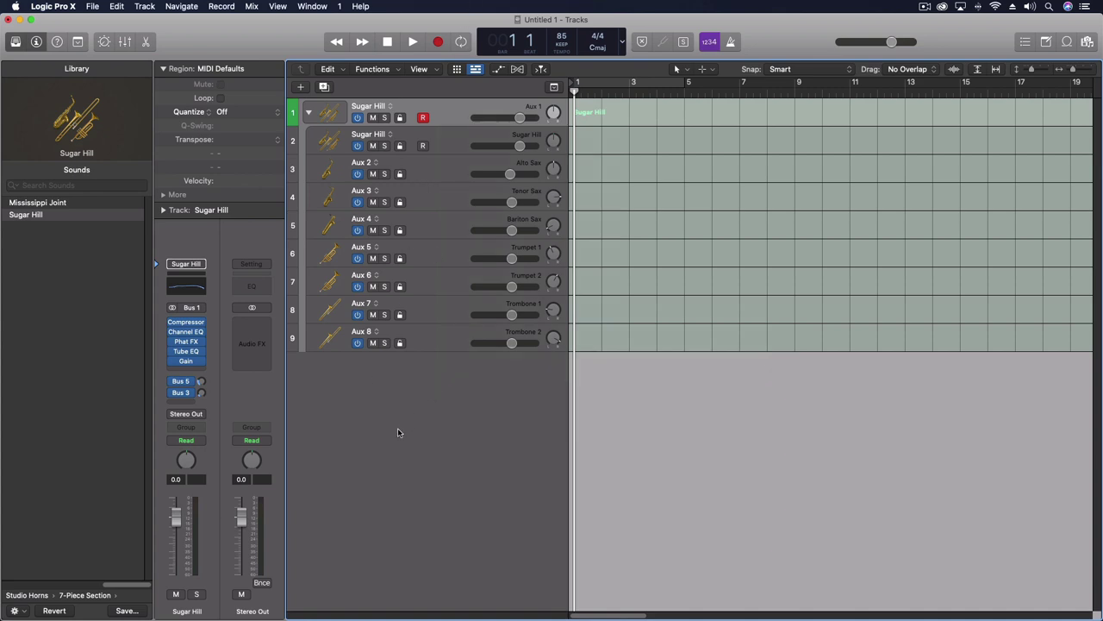
Add a software instrument track with stereo Studio Horns and record-enable it.
{"action": "right_click", "coordinate": [358, 390]}
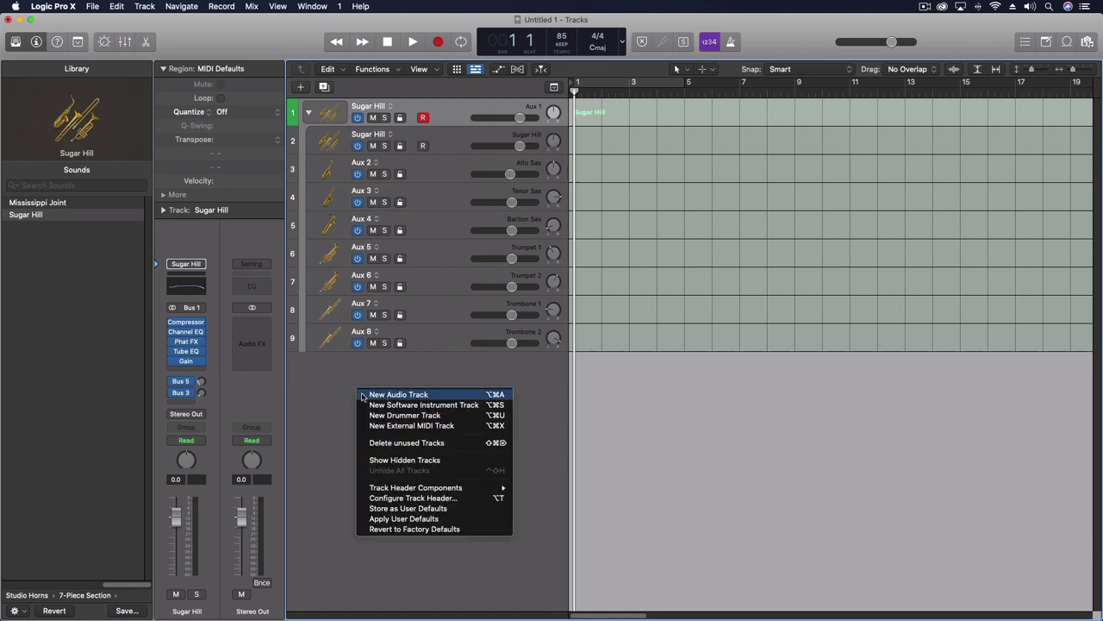
{"action": "left_click", "coordinate": [399, 405]}
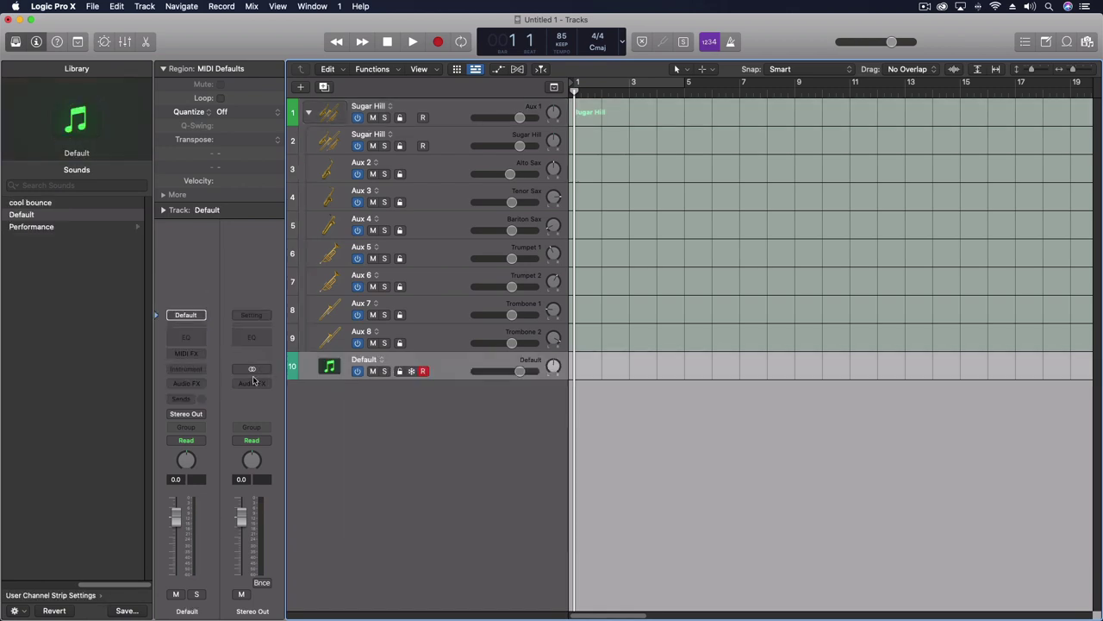
{"action": "left_click", "coordinate": [184, 370]}
{"action": "mouse_move", "coordinate": [201, 427]}
{"action": "scroll", "coordinate": [211, 538], "scroll_direction": "down", "scroll_amount": 4}
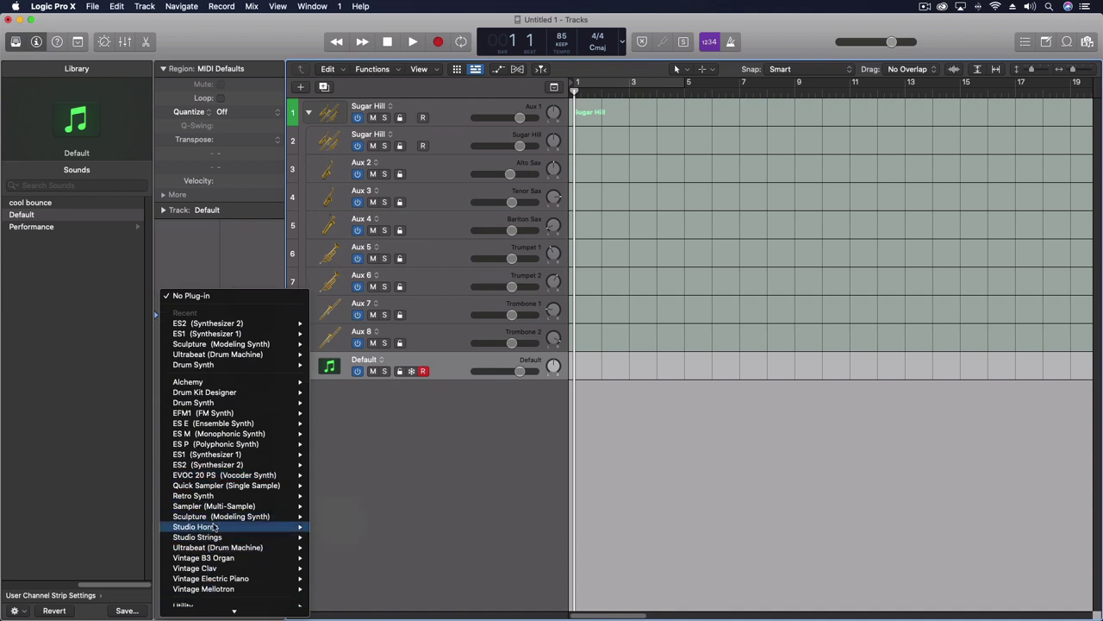
{"action": "mouse_move", "coordinate": [216, 526]}
{"action": "left_click", "coordinate": [343, 536]}
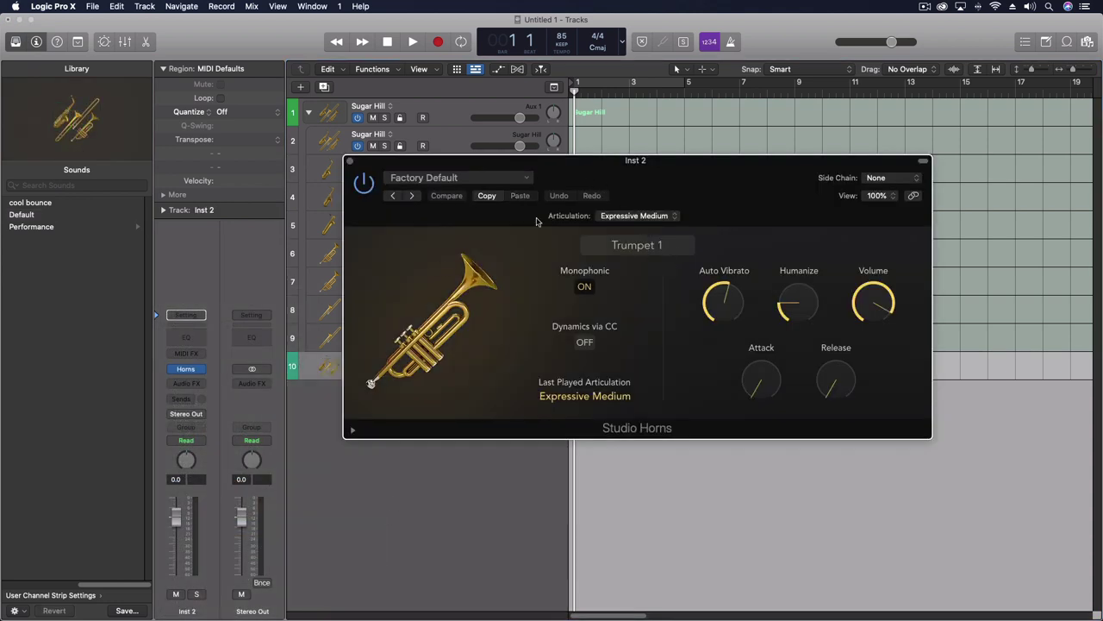
{"action": "left_click", "coordinate": [349, 161]}
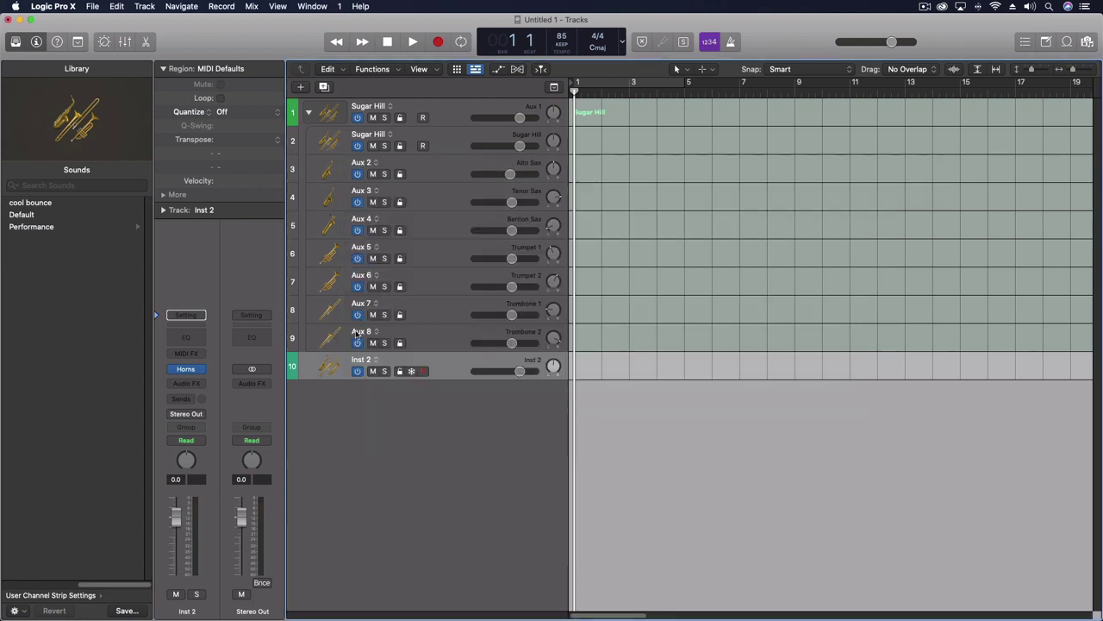
{"action": "left_click", "coordinate": [422, 371]}
Add another software instrument track loaded with multi-output Studio Horns.
{"action": "right_click", "coordinate": [358, 421]}
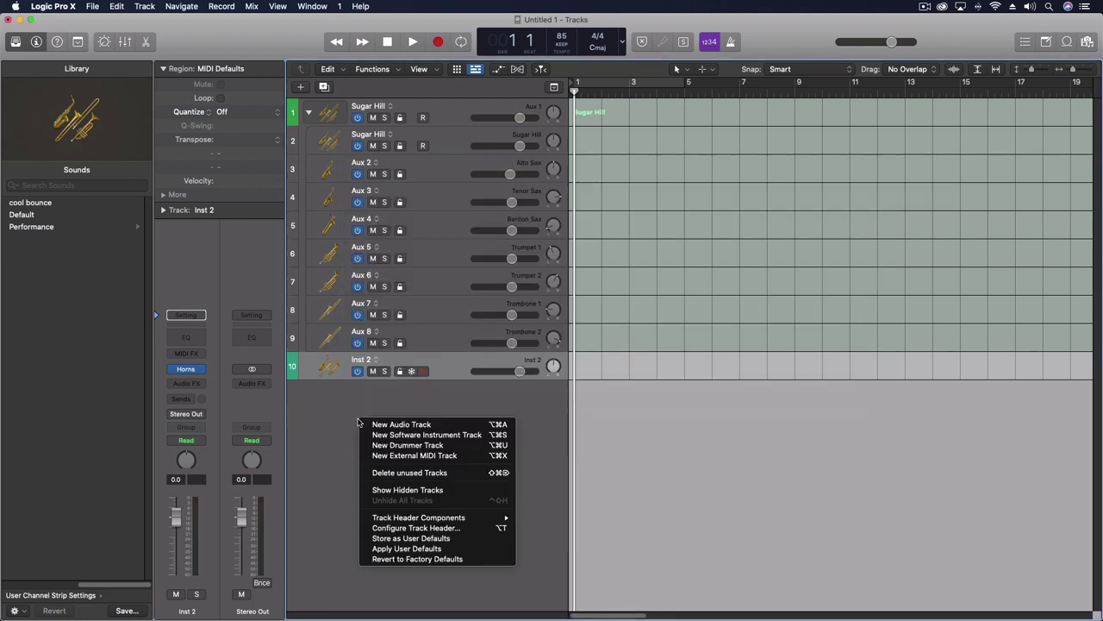
{"action": "left_click", "coordinate": [405, 435]}
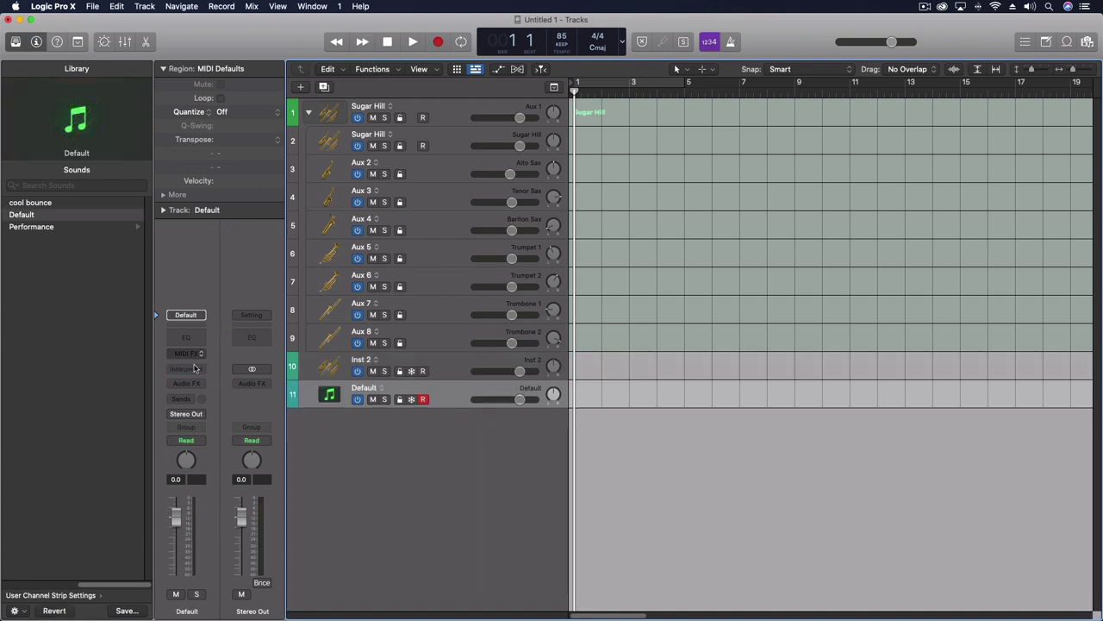
{"action": "left_click", "coordinate": [194, 372]}
{"action": "mouse_move", "coordinate": [242, 401]}
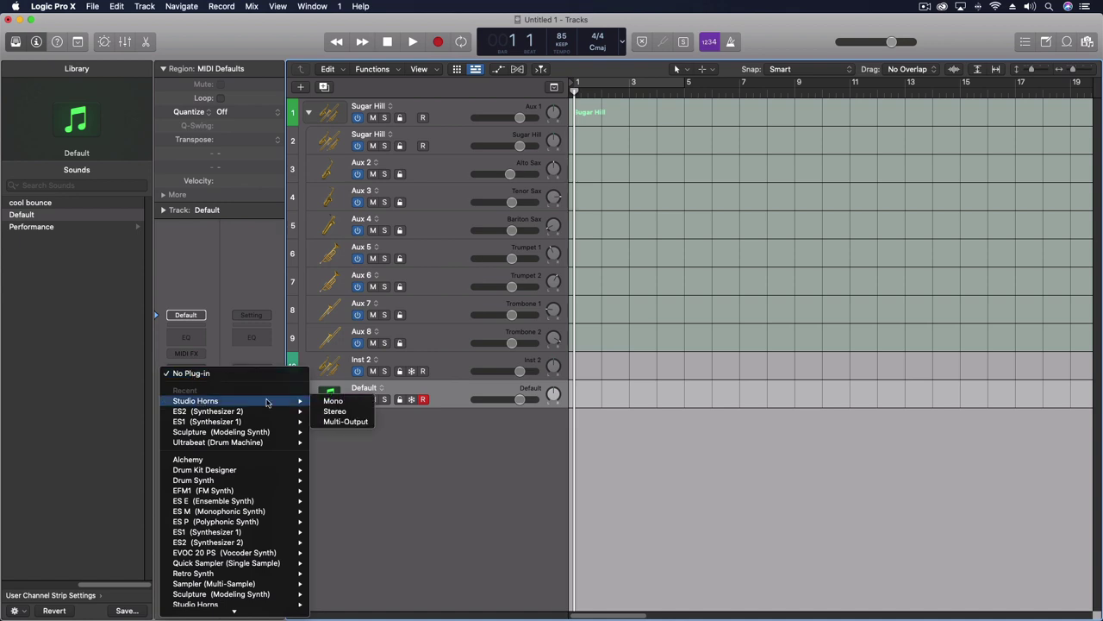
{"action": "left_click", "coordinate": [338, 421]}
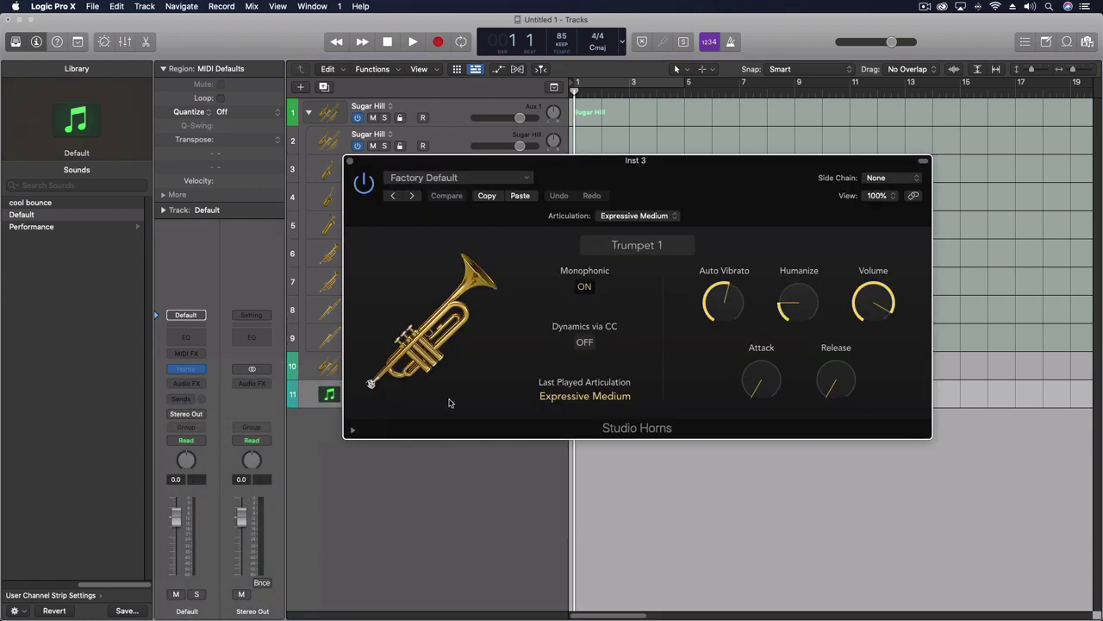
{"action": "left_click", "coordinate": [353, 159]}
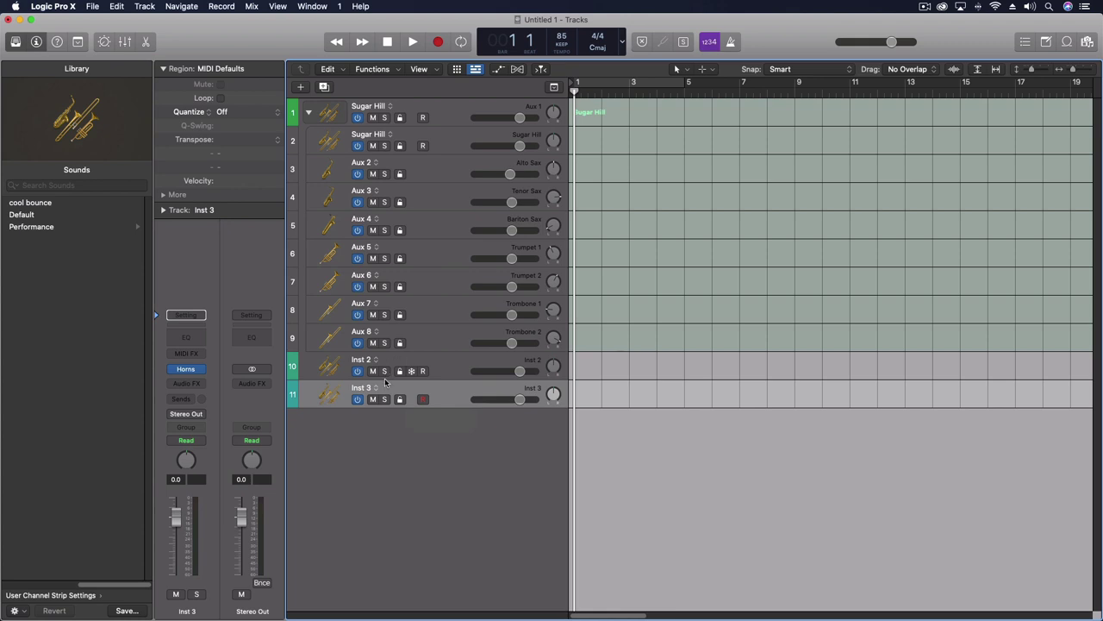
In the Mixer, add extra aux output channels for Inst 3's multi-output Studio Horns.
{"action": "key", "text": "x"}
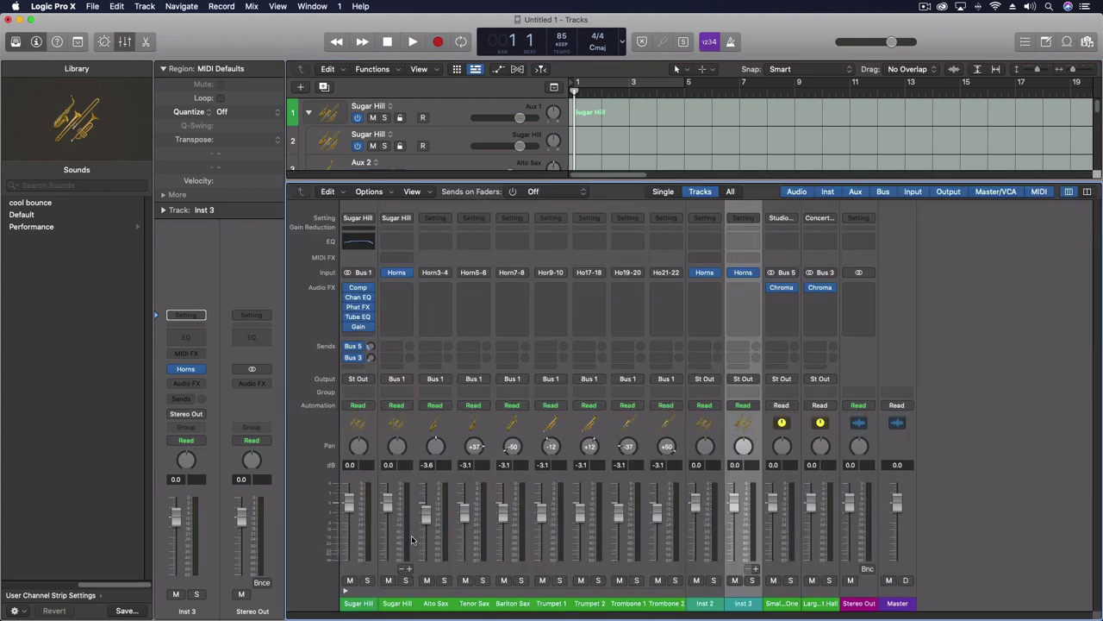
{"action": "left_click", "coordinate": [757, 569]}
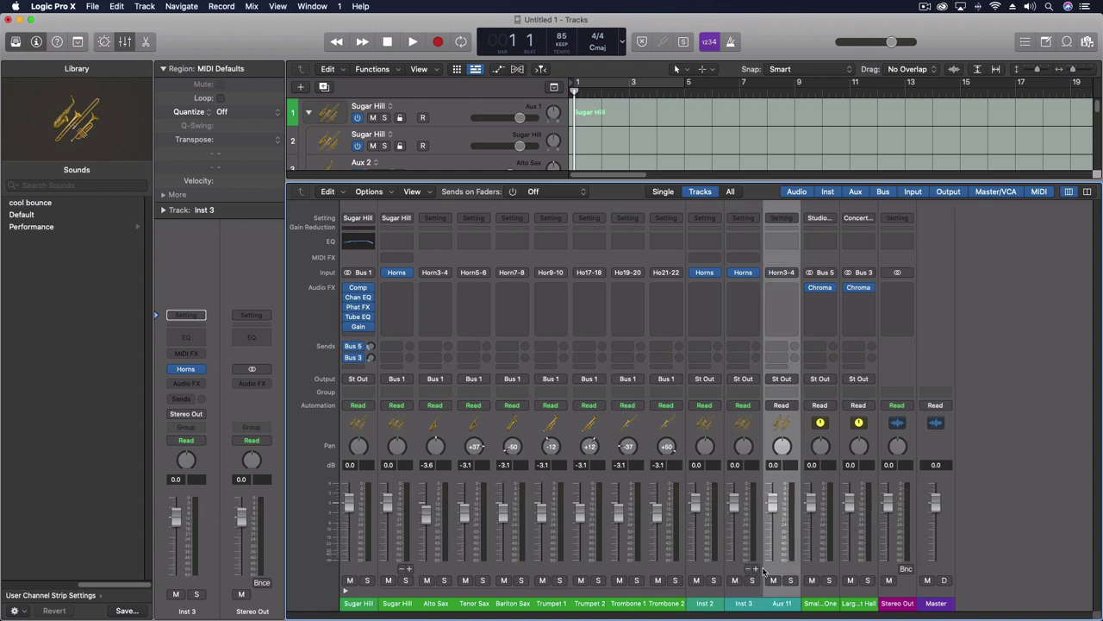
{"action": "left_click", "coordinate": [757, 570]}
{"action": "left_click", "coordinate": [757, 570]}
{"action": "left_click", "coordinate": [757, 570]}
{"action": "left_click", "coordinate": [757, 570]}
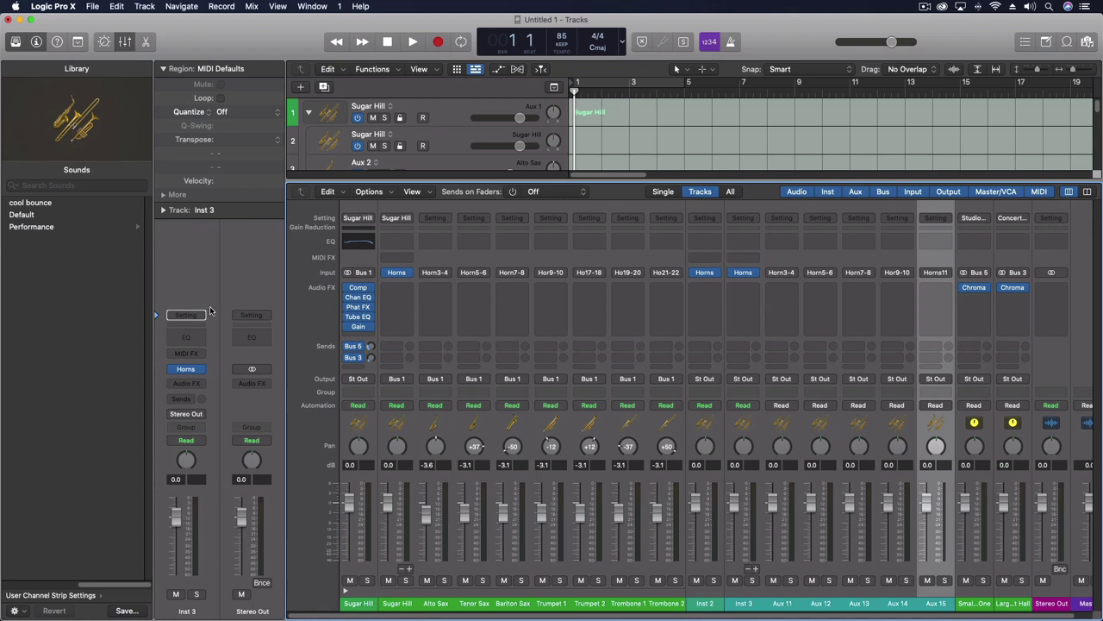
{"action": "key", "text": "x"}
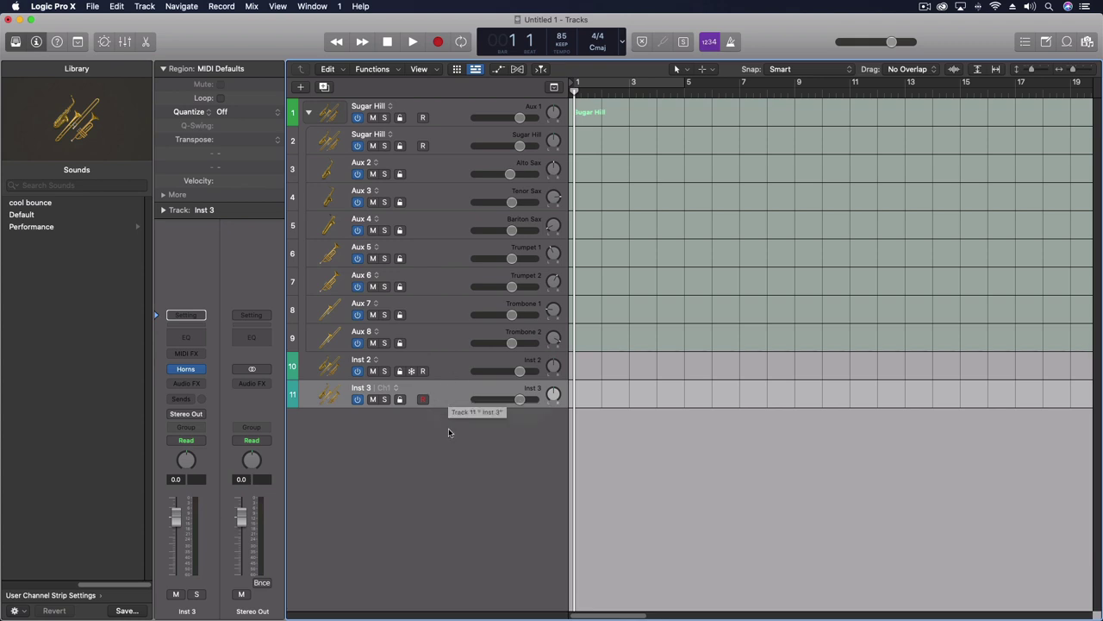
Delete the multi-output Inst 3 track.
{"action": "key", "text": "super+BackSpace"}
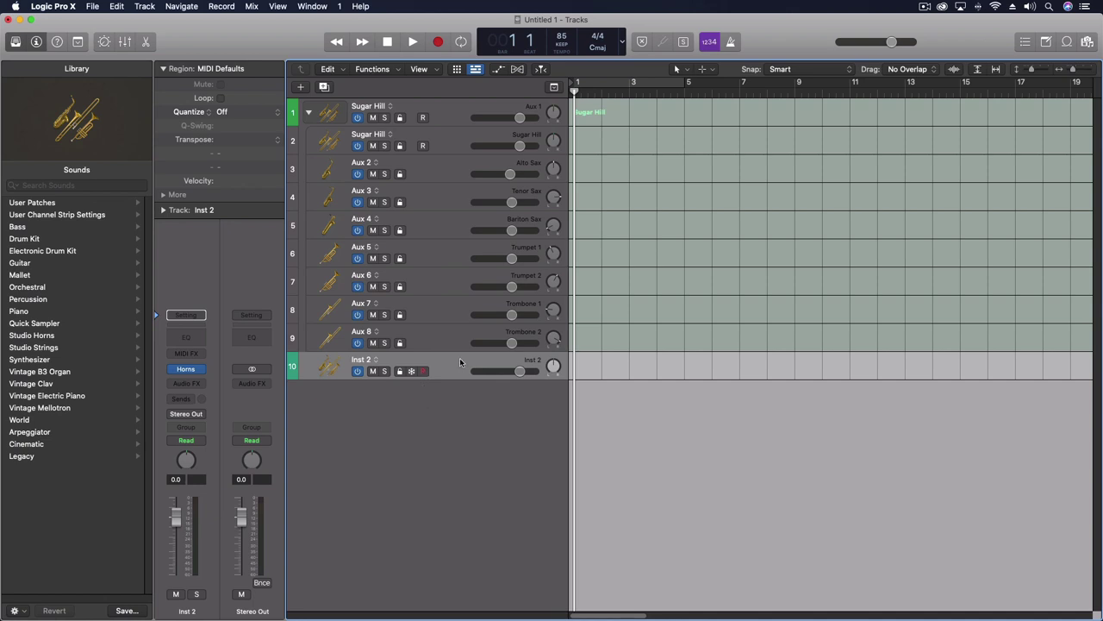
{"action": "key", "text": "1"}
{"action": "key", "text": "2"}
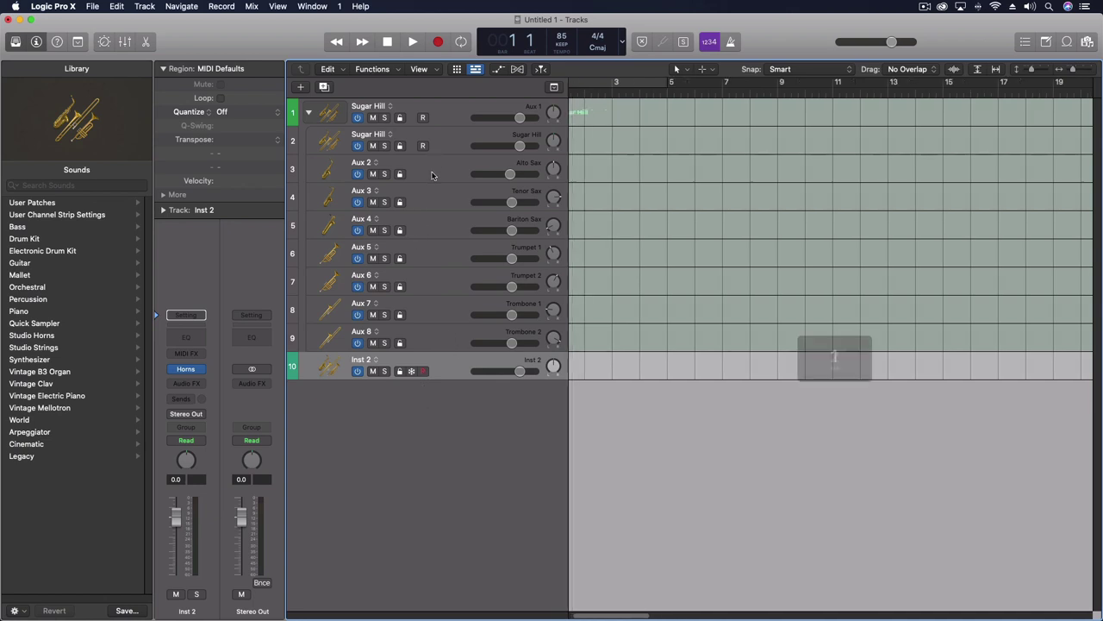
Collapse and re-expand the Sugar Hill stack, then delete the Inst 2 track.
{"action": "left_click", "coordinate": [308, 113]}
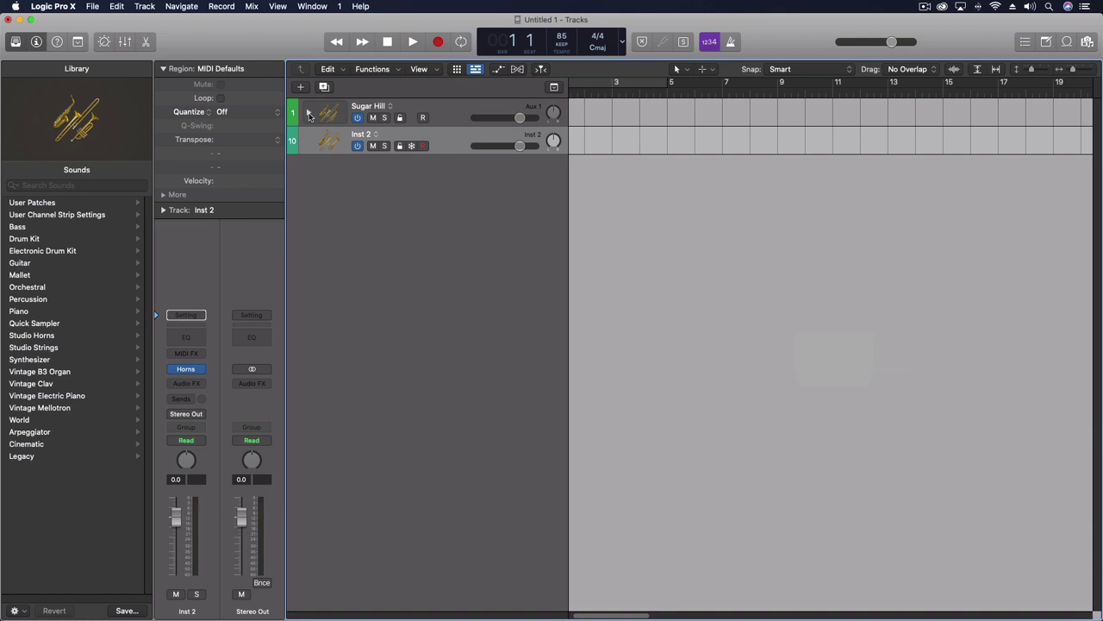
{"action": "left_click", "coordinate": [308, 113]}
{"action": "left_click", "coordinate": [453, 110]}
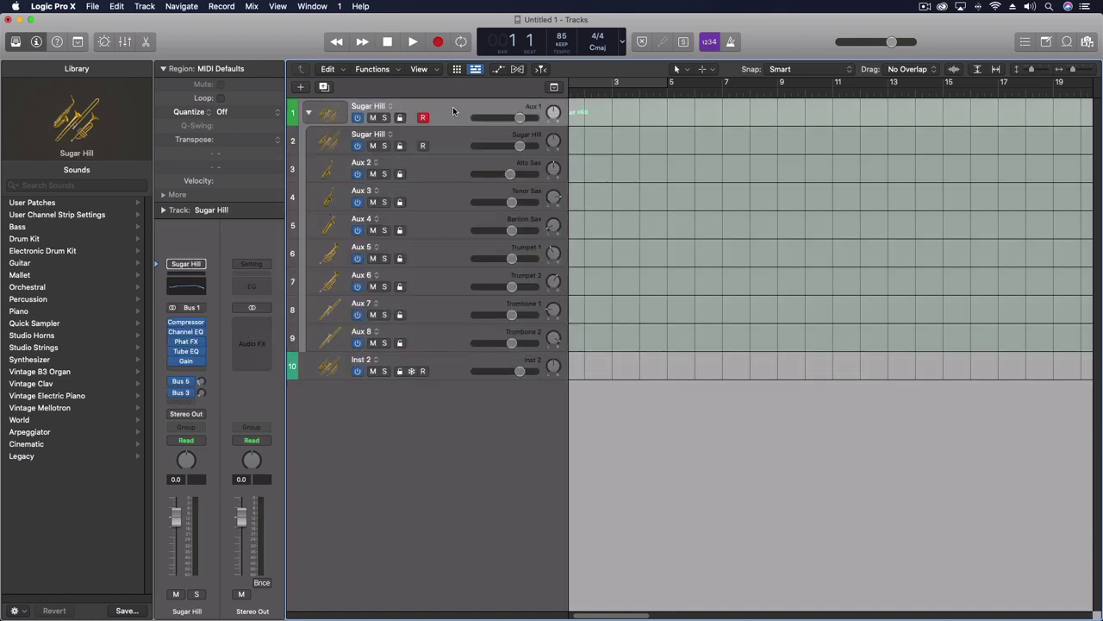
{"action": "left_click", "coordinate": [308, 113]}
{"action": "left_click", "coordinate": [308, 113]}
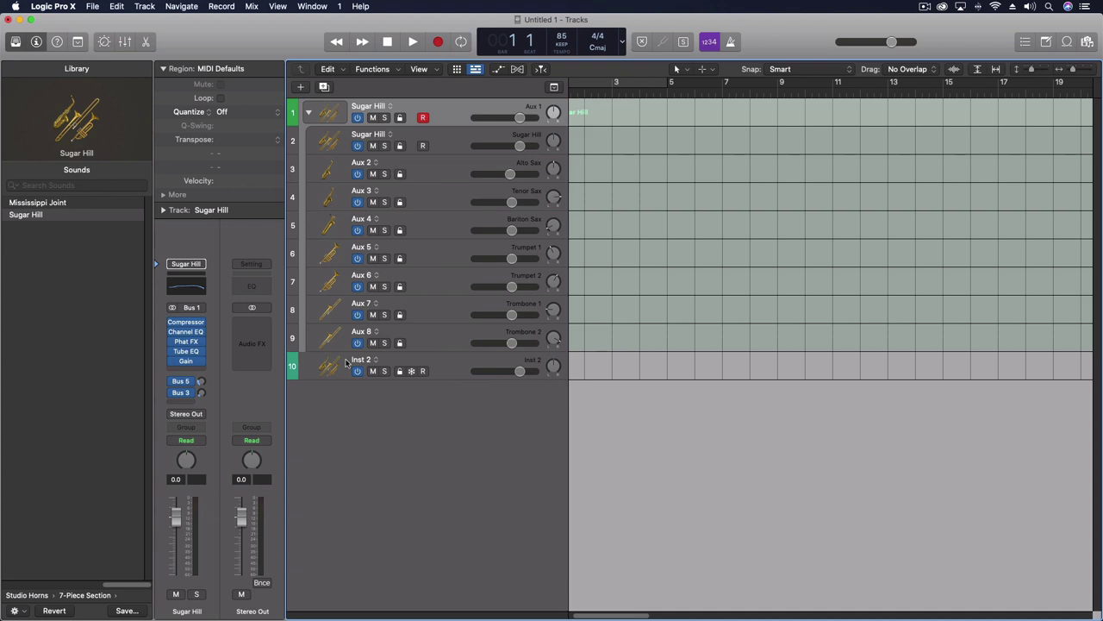
{"action": "left_click", "coordinate": [294, 368]}
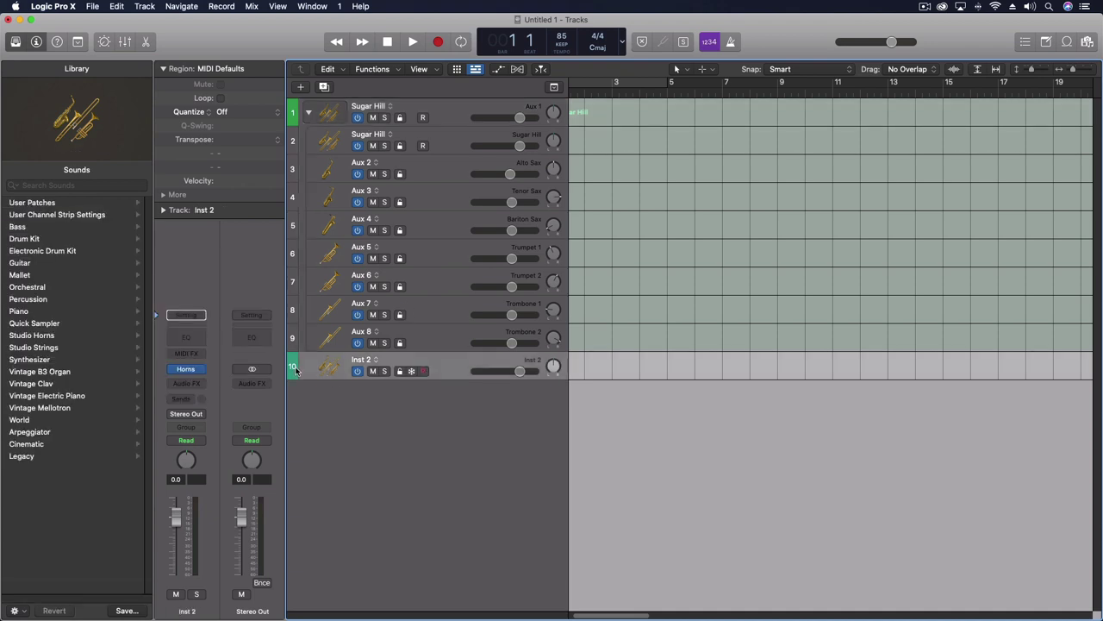
{"action": "key", "text": "super+BackSpace"}
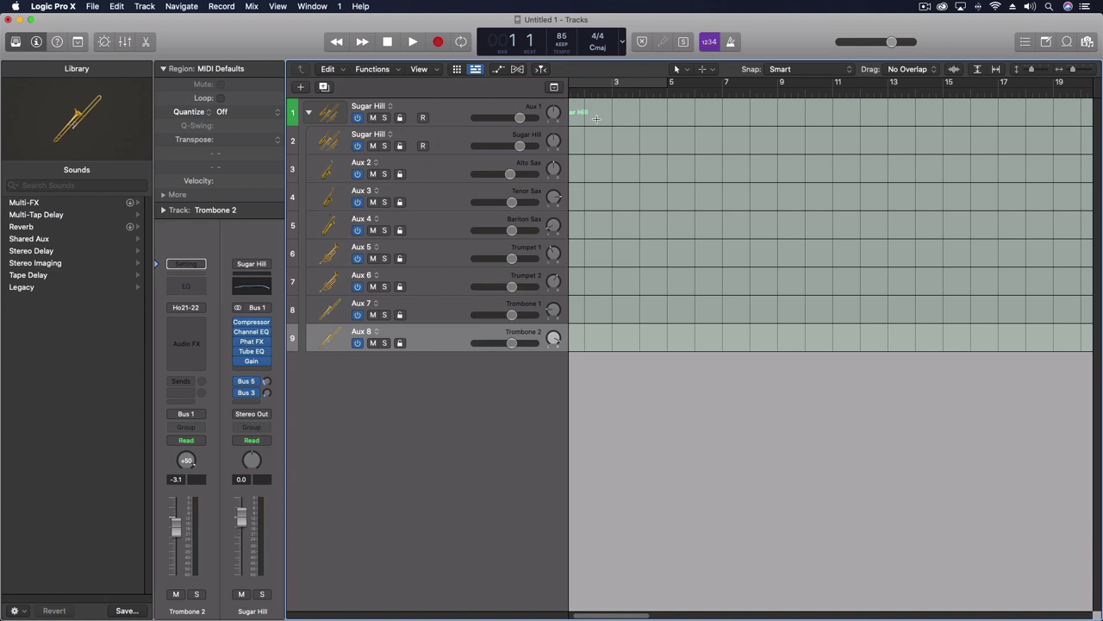
Cycle the opening bars and select the Alto Sax, Tenor Sax and Sugar Hill tracks.
{"action": "scroll", "coordinate": [597, 117], "scroll_direction": "left", "scroll_amount": 2}
{"action": "left_click", "coordinate": [591, 86]}
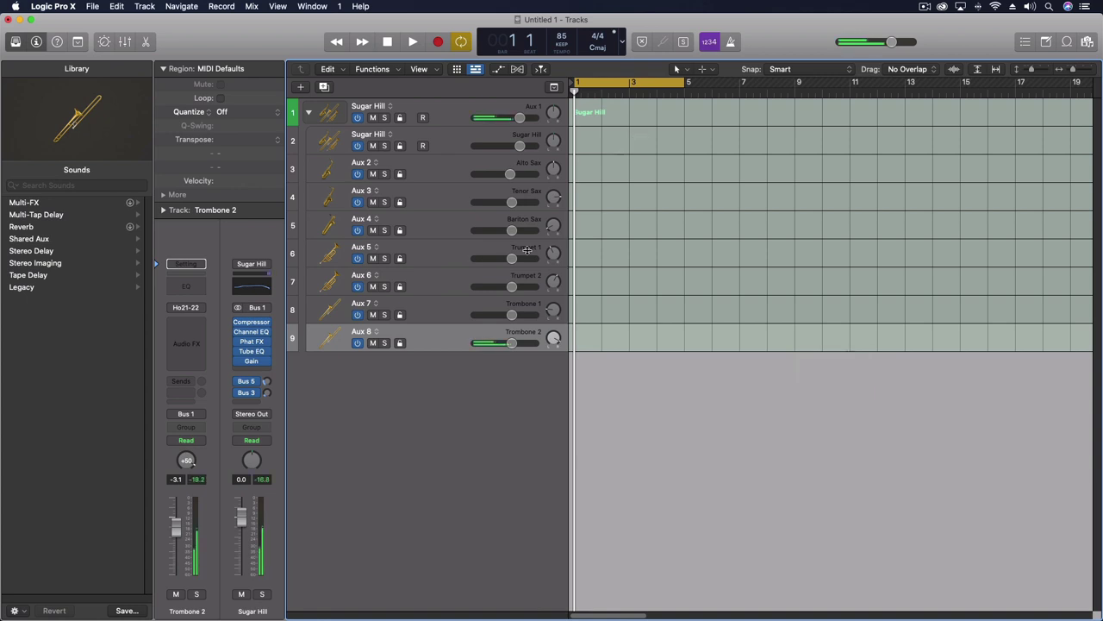
{"action": "left_click", "coordinate": [448, 169]}
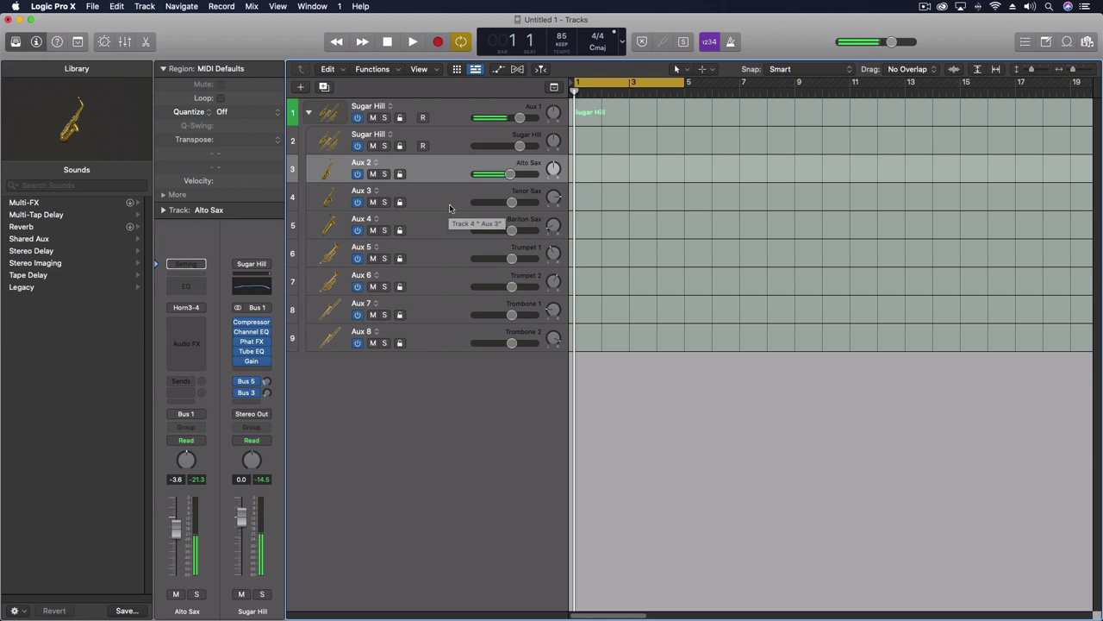
{"action": "left_click", "coordinate": [442, 193]}
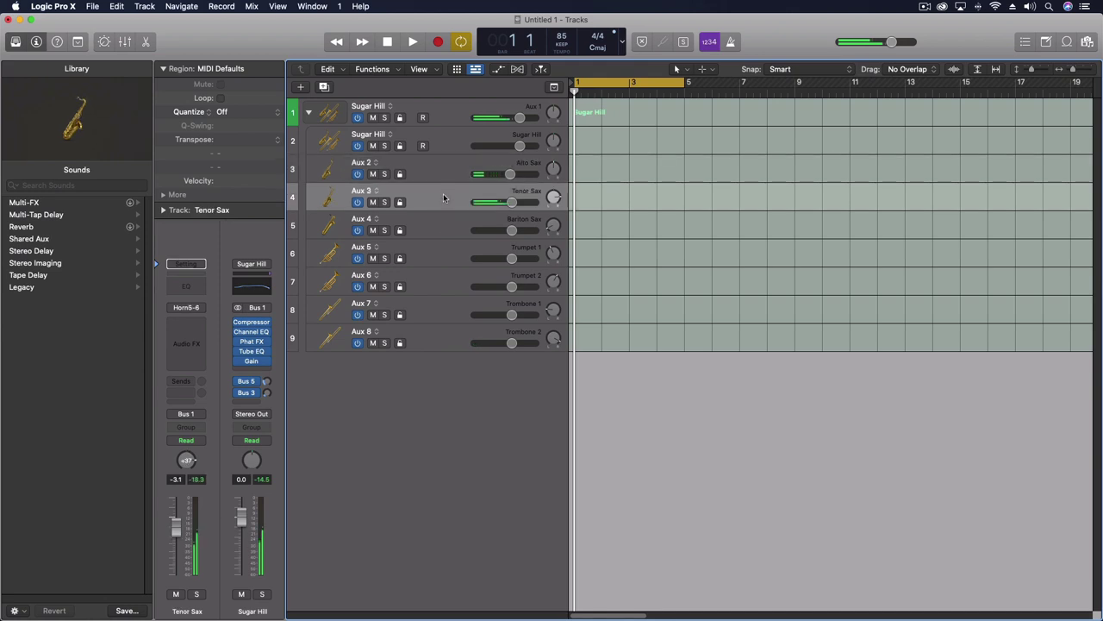
{"action": "left_click", "coordinate": [449, 141]}
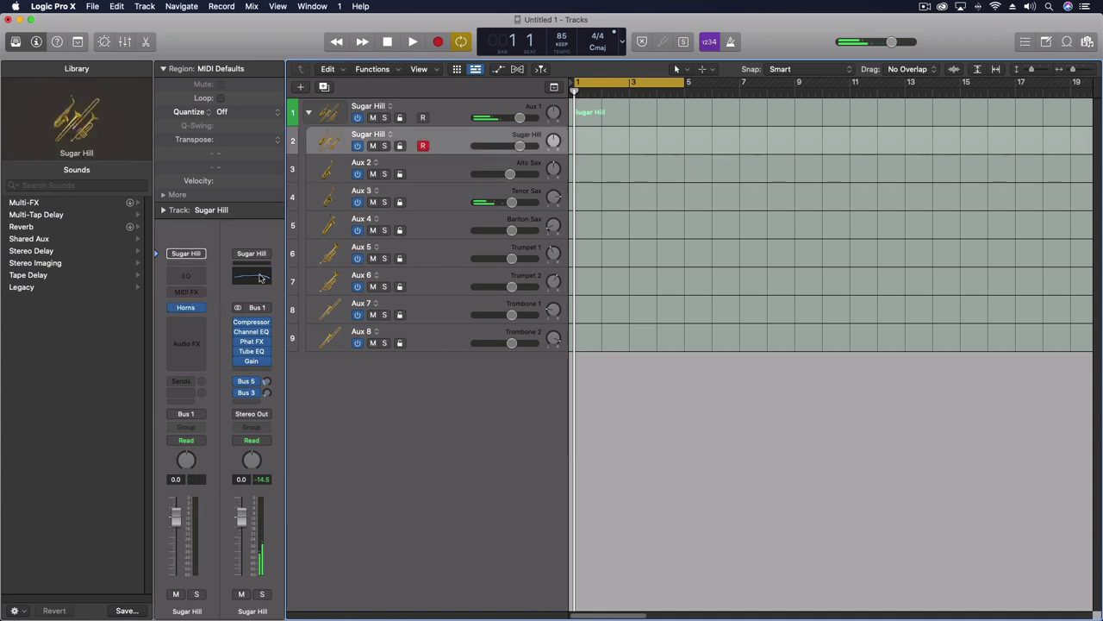
Open Sugar Hill's Studio Horns window, leave articulation at Expressive Medium, then select Alto Sax.
{"action": "left_click", "coordinate": [184, 308]}
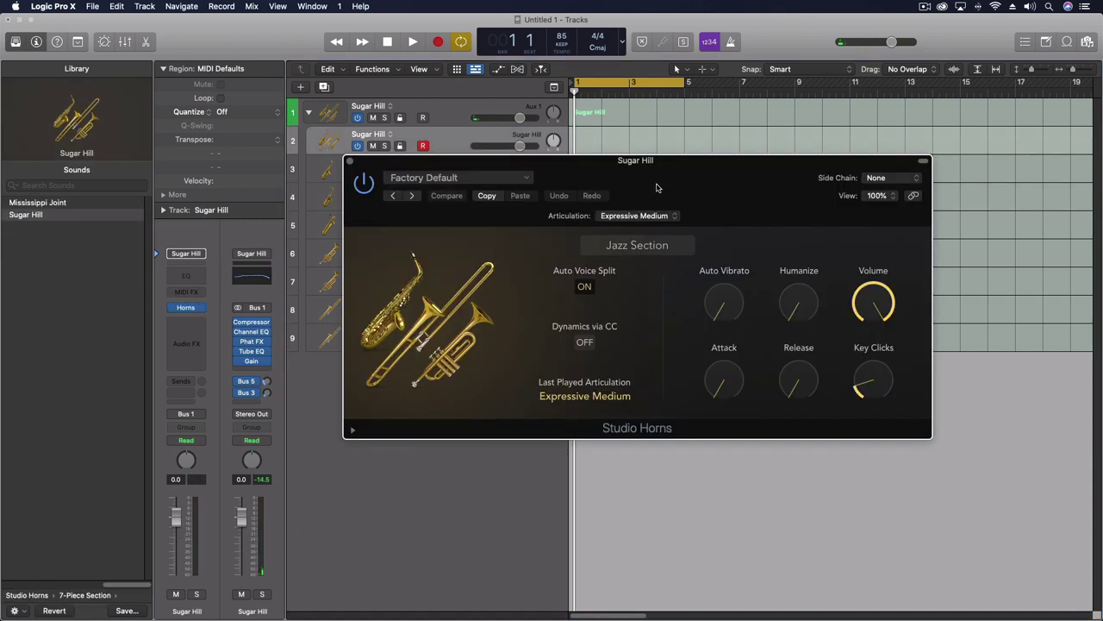
{"action": "left_click_drag", "start_coordinate": [671, 186], "coordinate": [871, 320]}
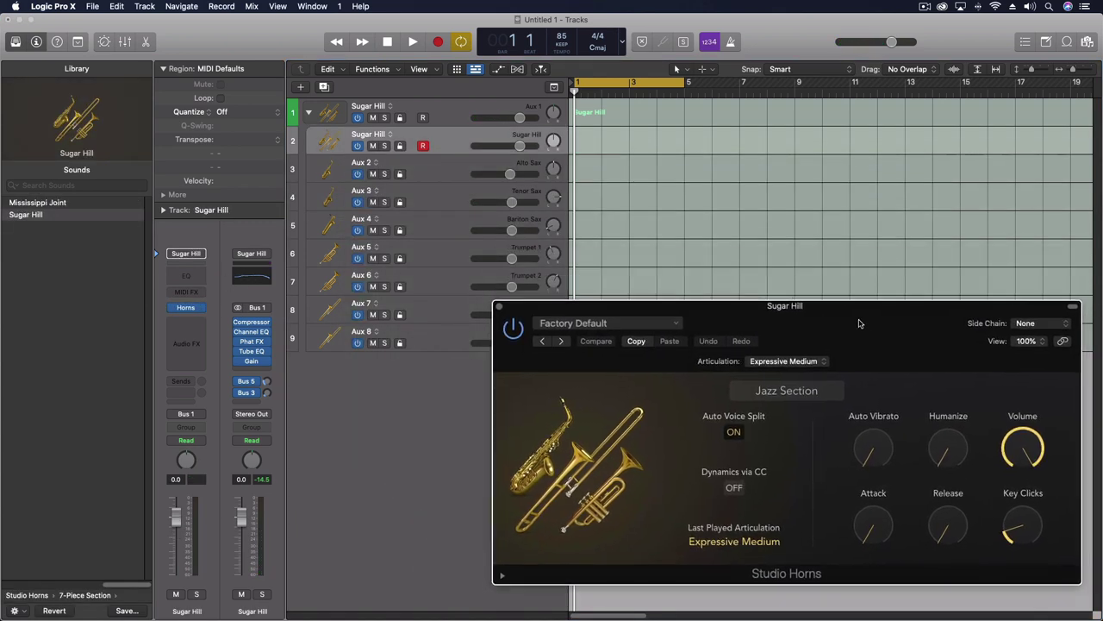
{"action": "left_click", "coordinate": [784, 362]}
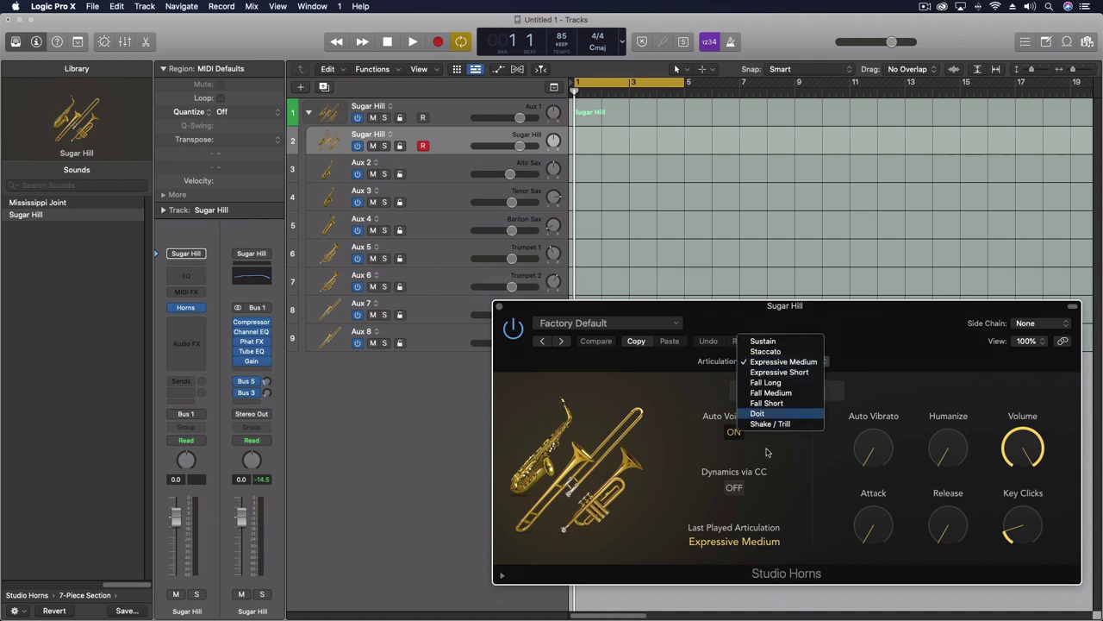
{"action": "left_click", "coordinate": [835, 322]}
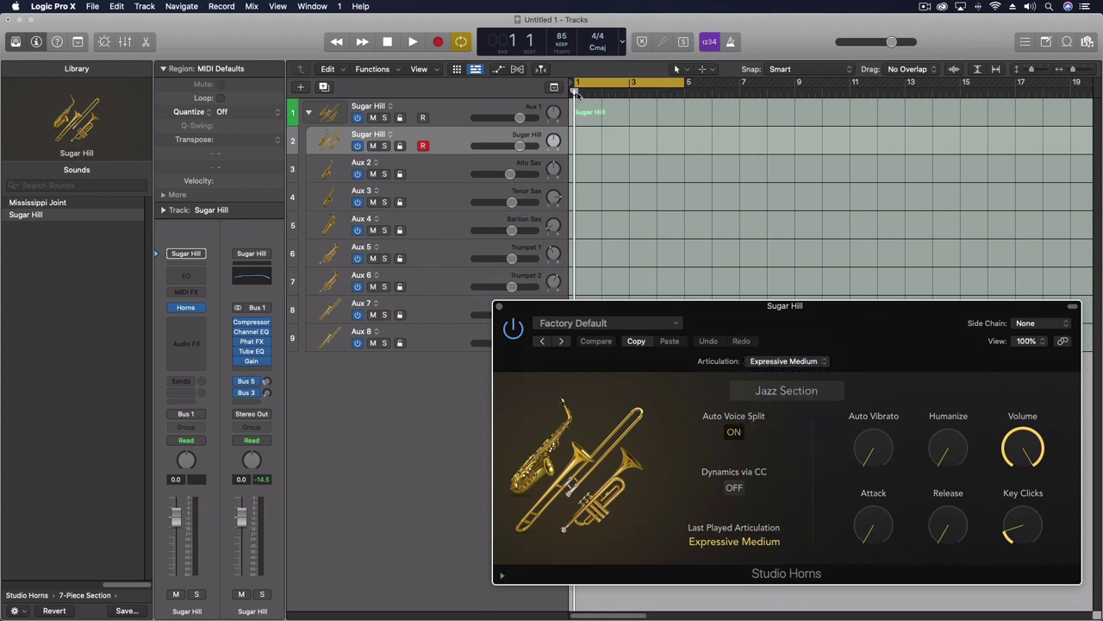
{"action": "left_click", "coordinate": [426, 171]}
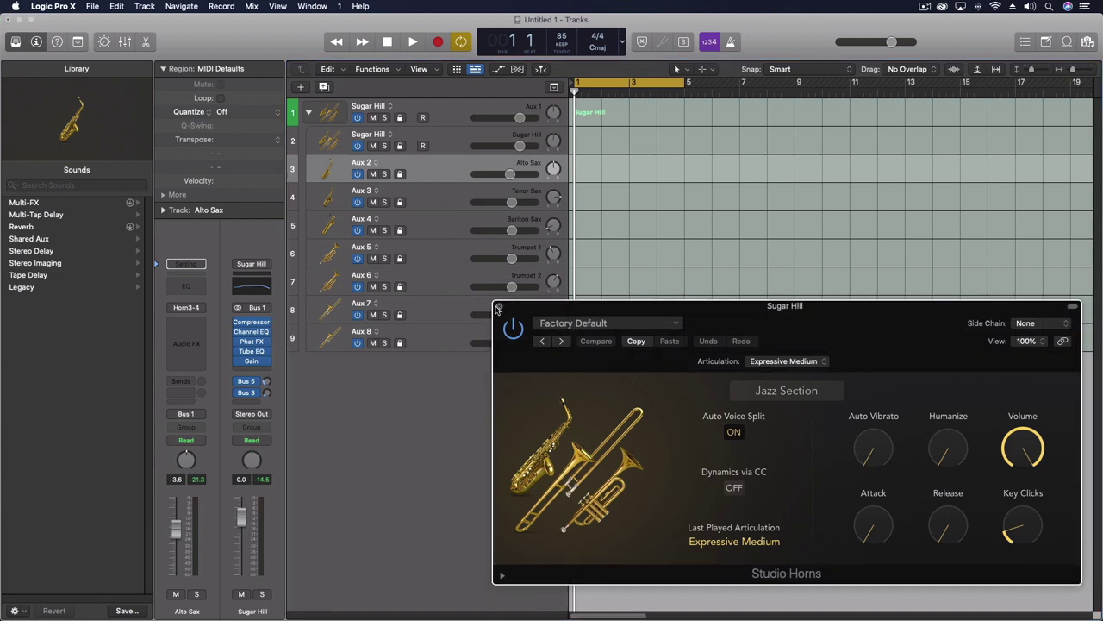
Record a roughly two-bar MIDI region on Trombone 1 at the project start with metronome on.
{"action": "left_click", "coordinate": [498, 307]}
{"action": "left_click", "coordinate": [444, 303]}
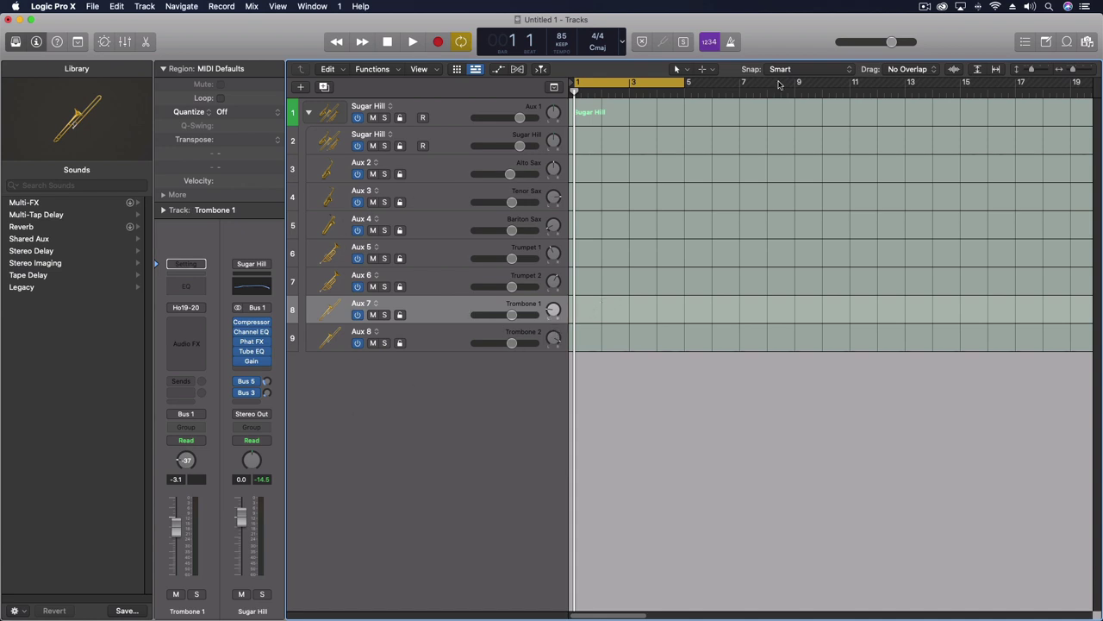
{"action": "left_click", "coordinate": [730, 42]}
{"action": "left_click", "coordinate": [440, 43]}
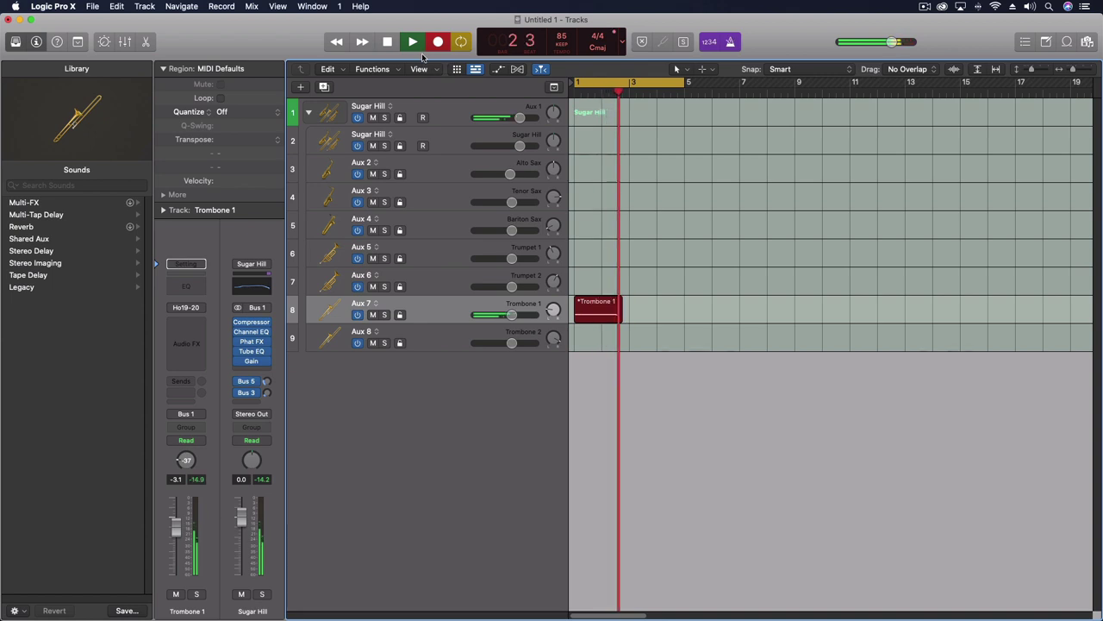
{"action": "key", "text": "space"}
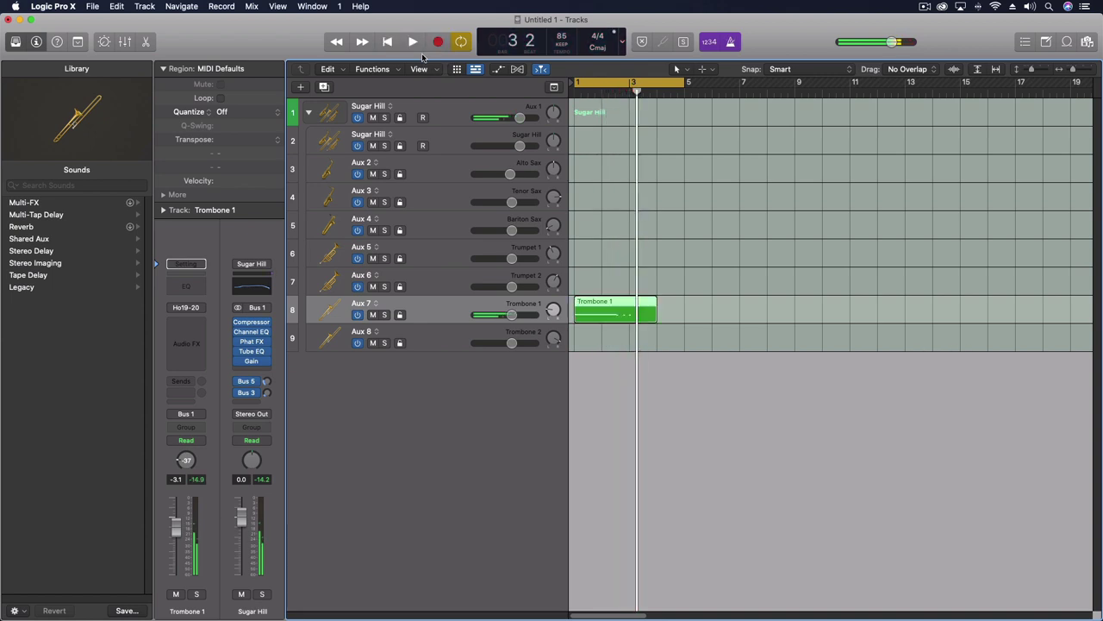
{"action": "double_click", "coordinate": [622, 304]}
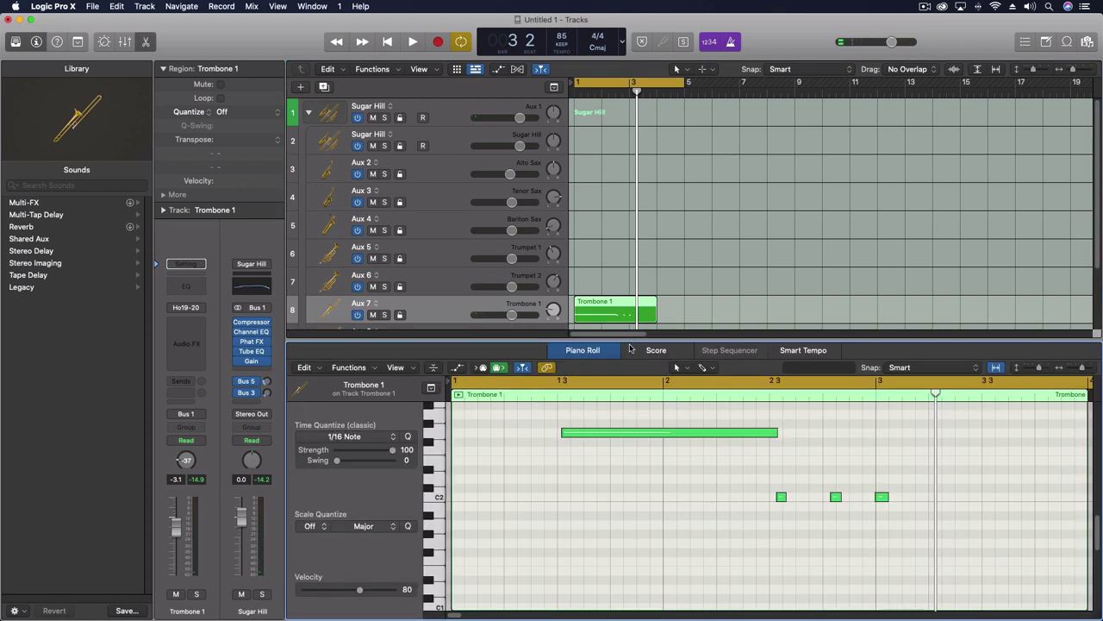
{"action": "left_click", "coordinate": [650, 350]}
{"action": "left_click", "coordinate": [604, 350]}
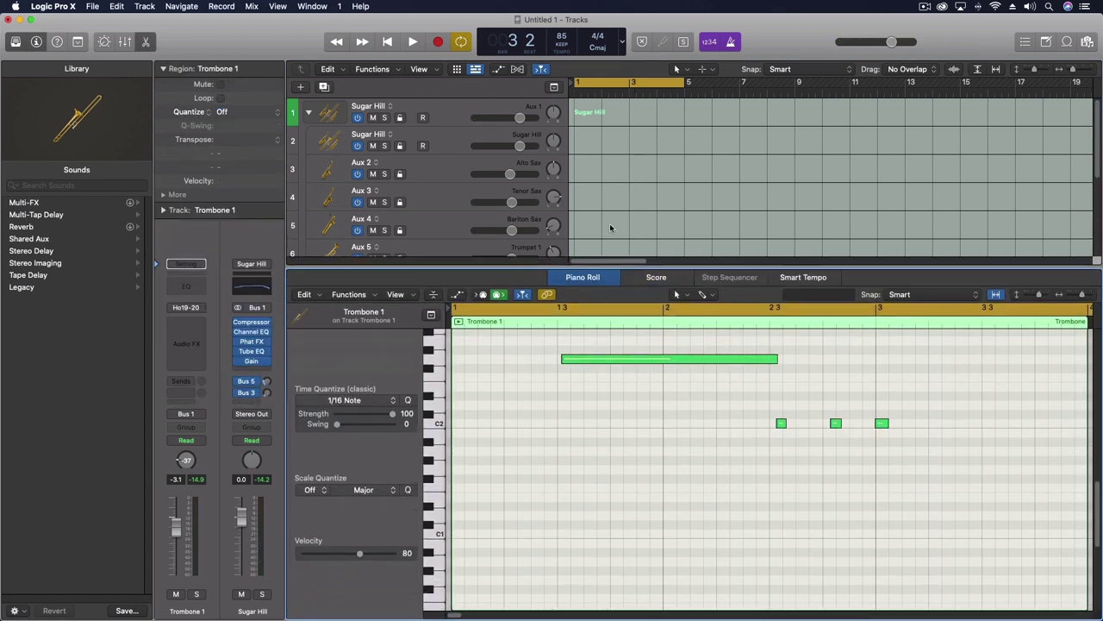
{"action": "left_click_drag", "start_coordinate": [603, 350], "coordinate": [604, 205]}
{"action": "left_click_drag", "start_coordinate": [528, 274], "coordinate": [963, 402]}
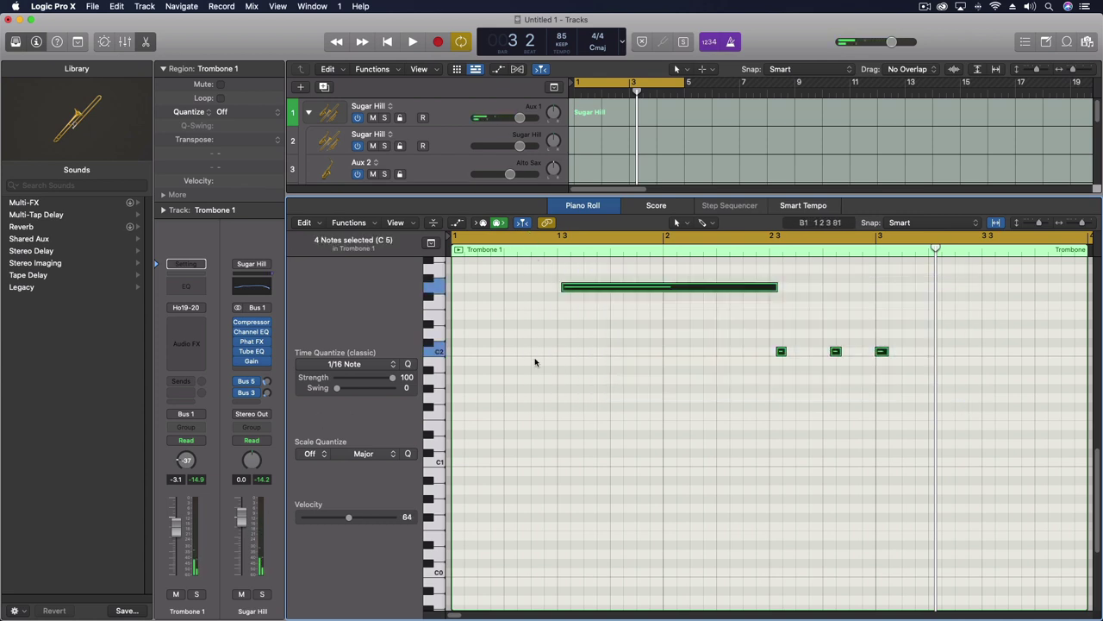
{"action": "scroll", "coordinate": [517, 344], "scroll_direction": "up", "scroll_amount": 3}
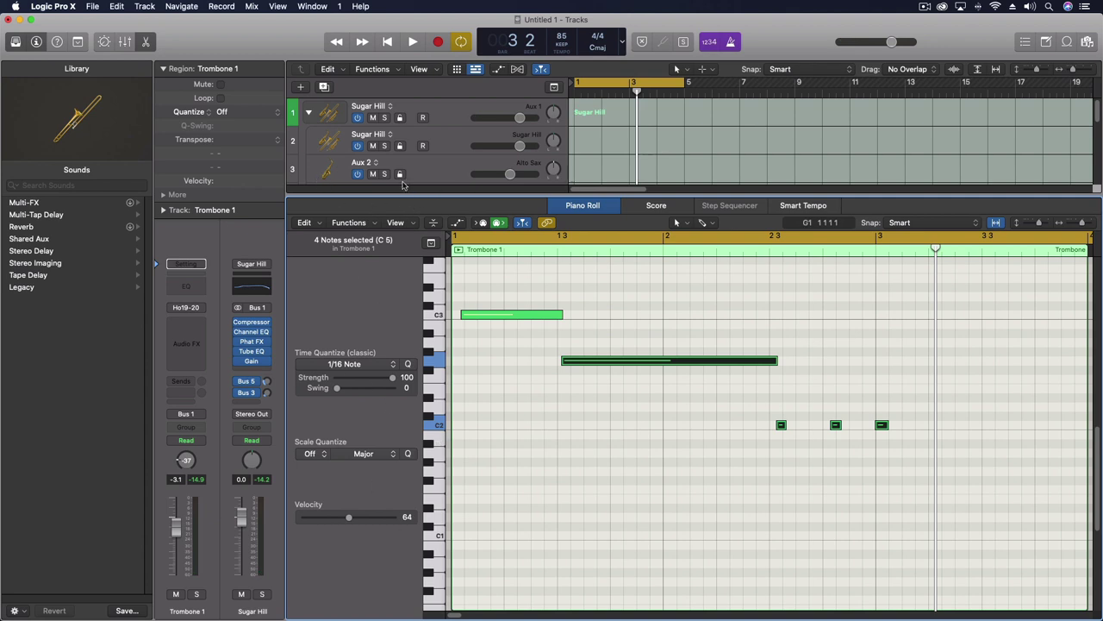
{"action": "left_click", "coordinate": [151, 44]}
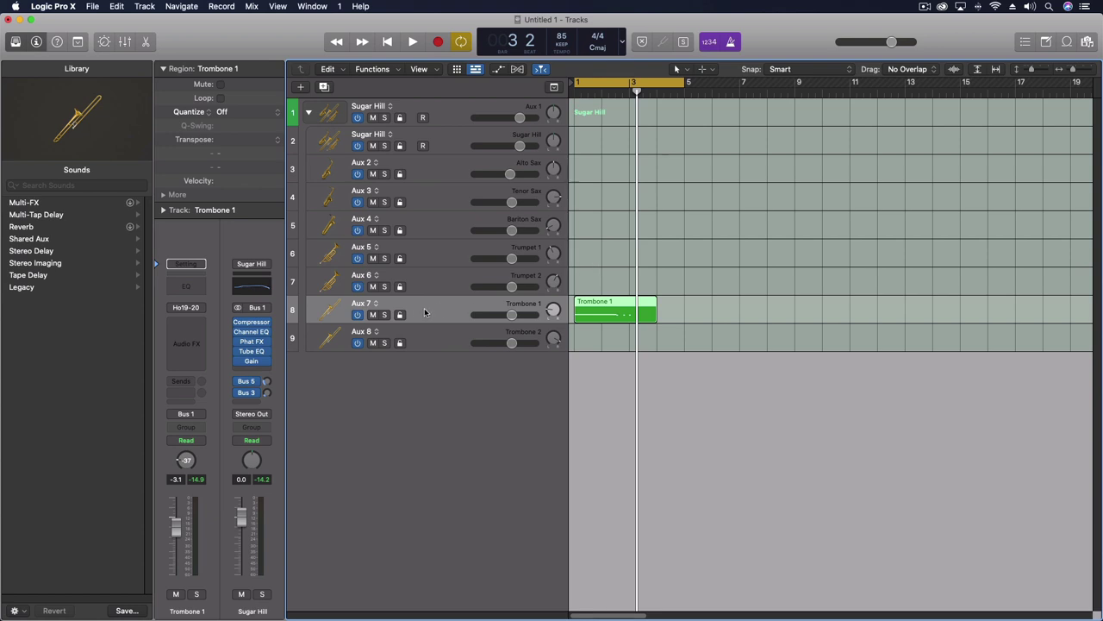
Assign the Studio Horns > Studio Trombone 1 articulation set to the Trombone 1 track.
{"action": "left_click", "coordinate": [163, 211]}
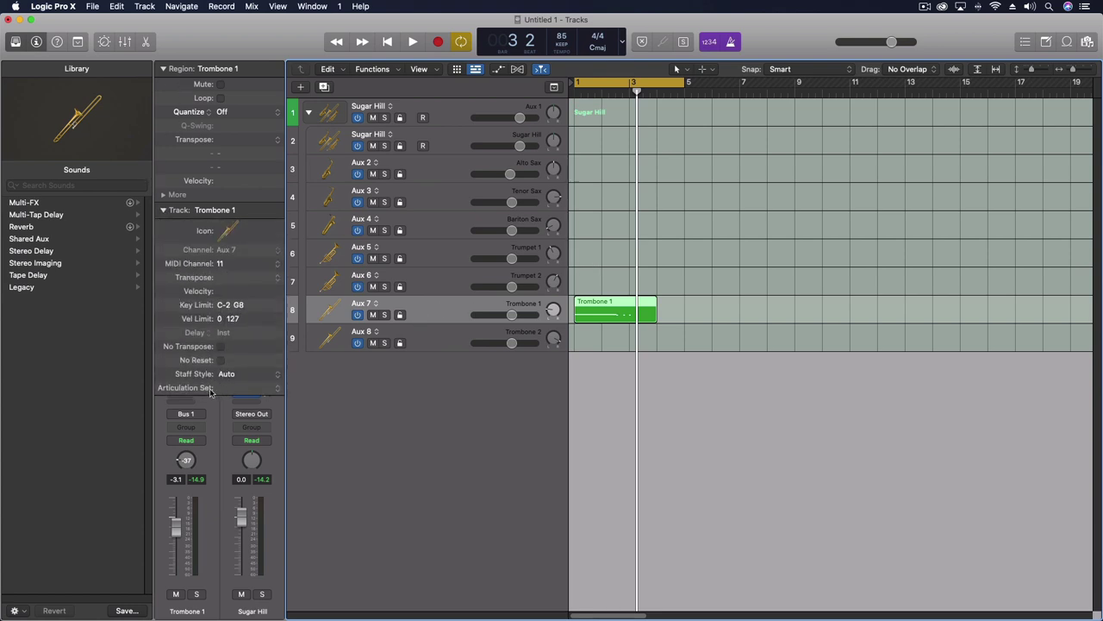
{"action": "left_click", "coordinate": [262, 387]}
{"action": "mouse_move", "coordinate": [264, 443]}
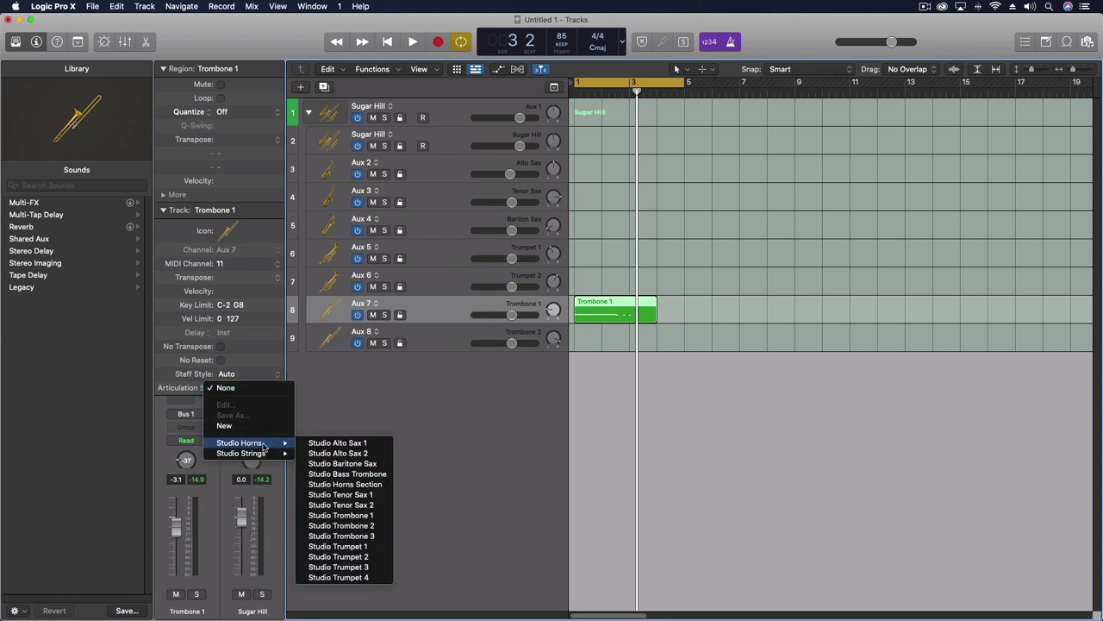
{"action": "left_click", "coordinate": [349, 514]}
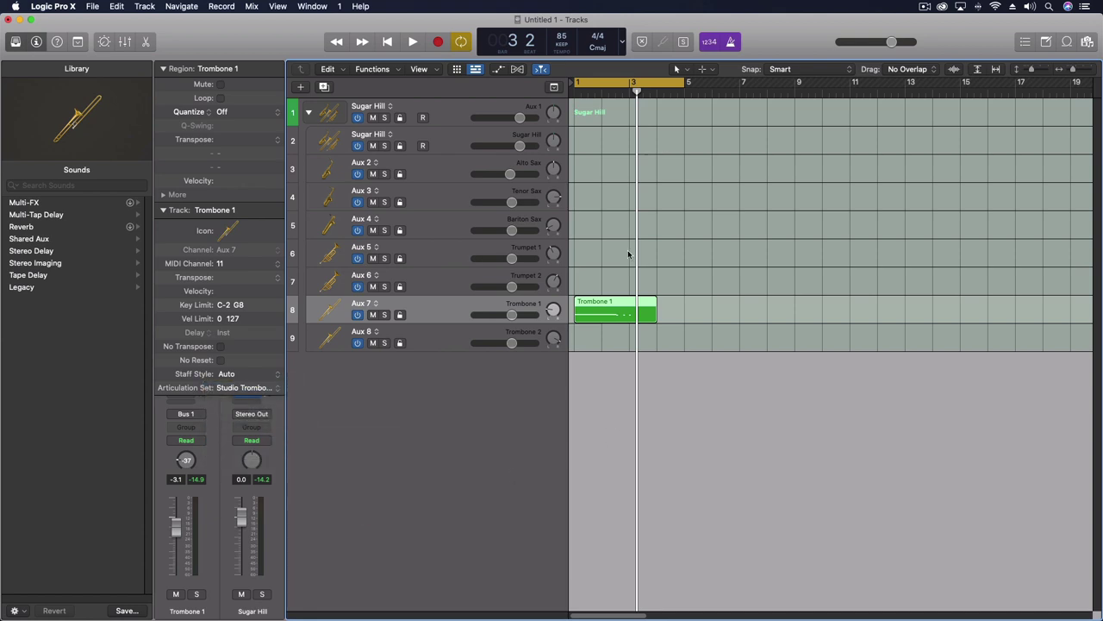
In the Trombone 1 region, give the long middle note the Expressive Medium articulation.
{"action": "double_click", "coordinate": [612, 304]}
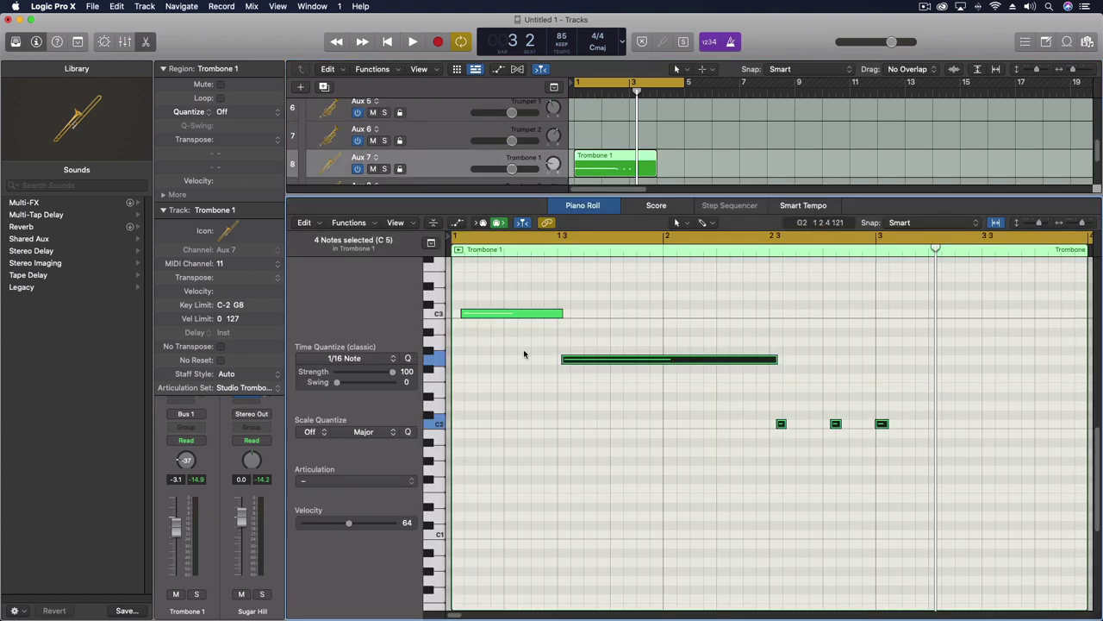
{"action": "left_click", "coordinate": [470, 282]}
{"action": "left_click_drag", "start_coordinate": [486, 286], "coordinate": [521, 338]}
{"action": "left_click", "coordinate": [312, 481]}
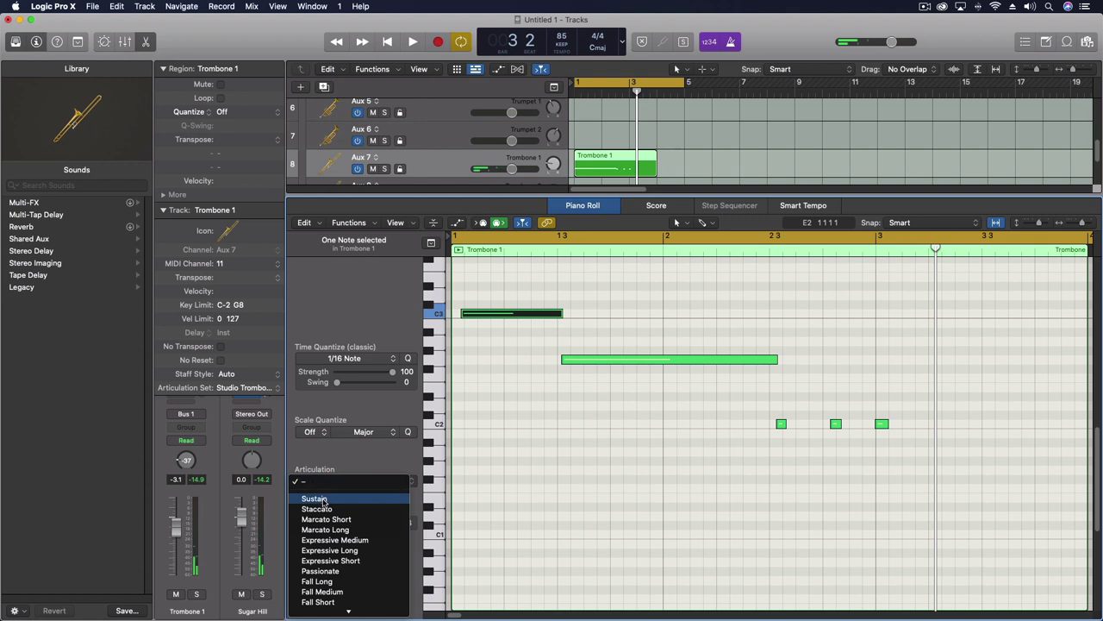
{"action": "left_click", "coordinate": [672, 305]}
{"action": "left_click", "coordinate": [626, 360]}
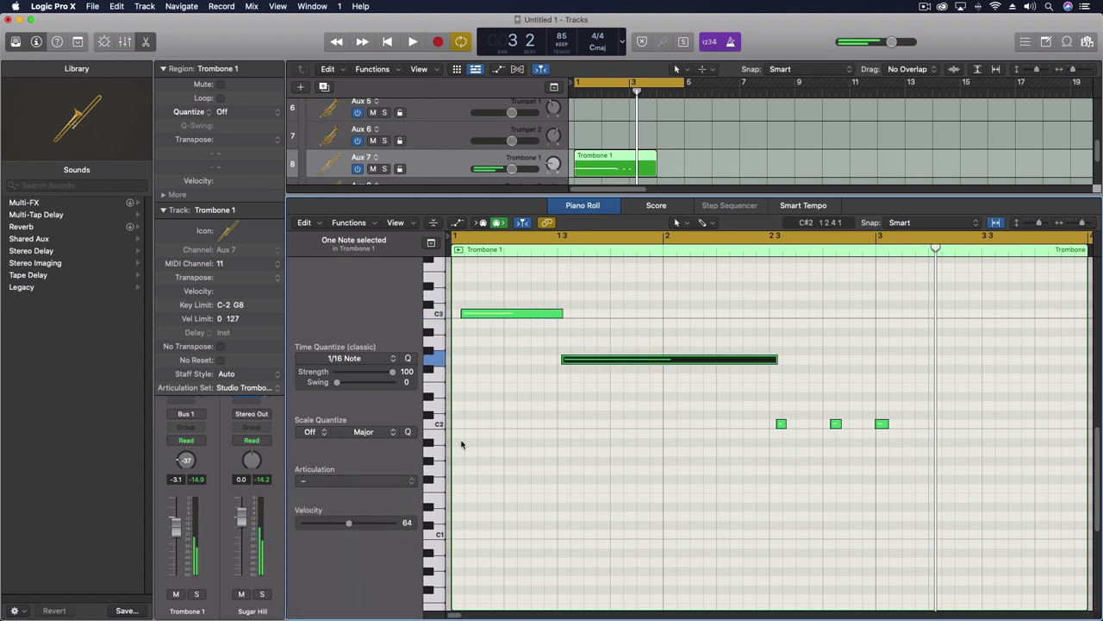
{"action": "left_click", "coordinate": [326, 481]}
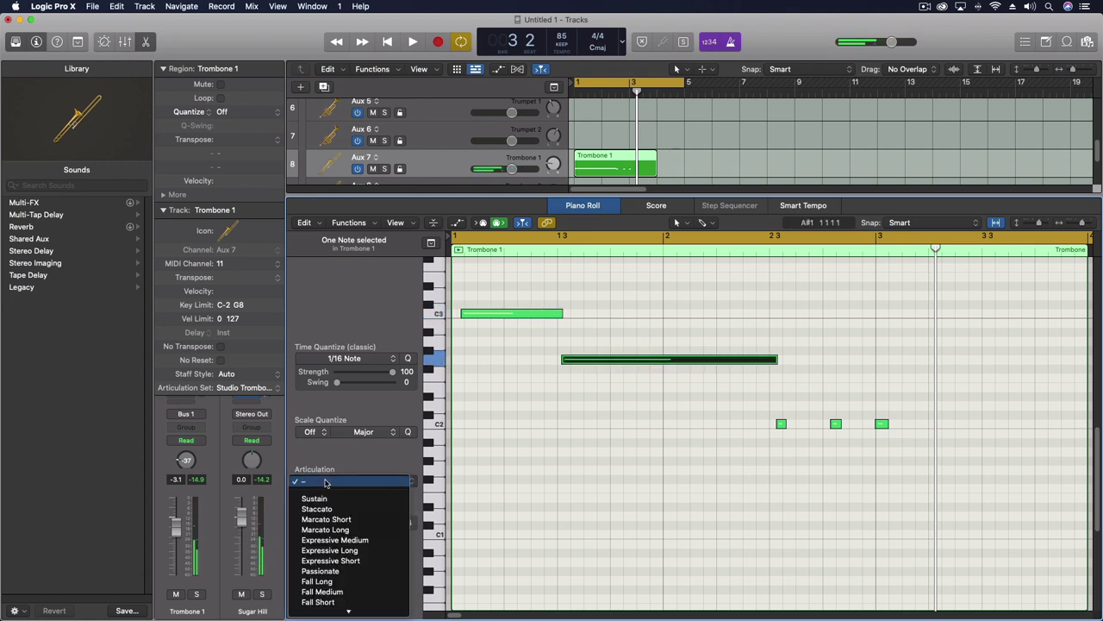
{"action": "left_click", "coordinate": [345, 550]}
Set the three short C2 notes to Staccato and play them back.
{"action": "left_click_drag", "start_coordinate": [763, 405], "coordinate": [903, 449]}
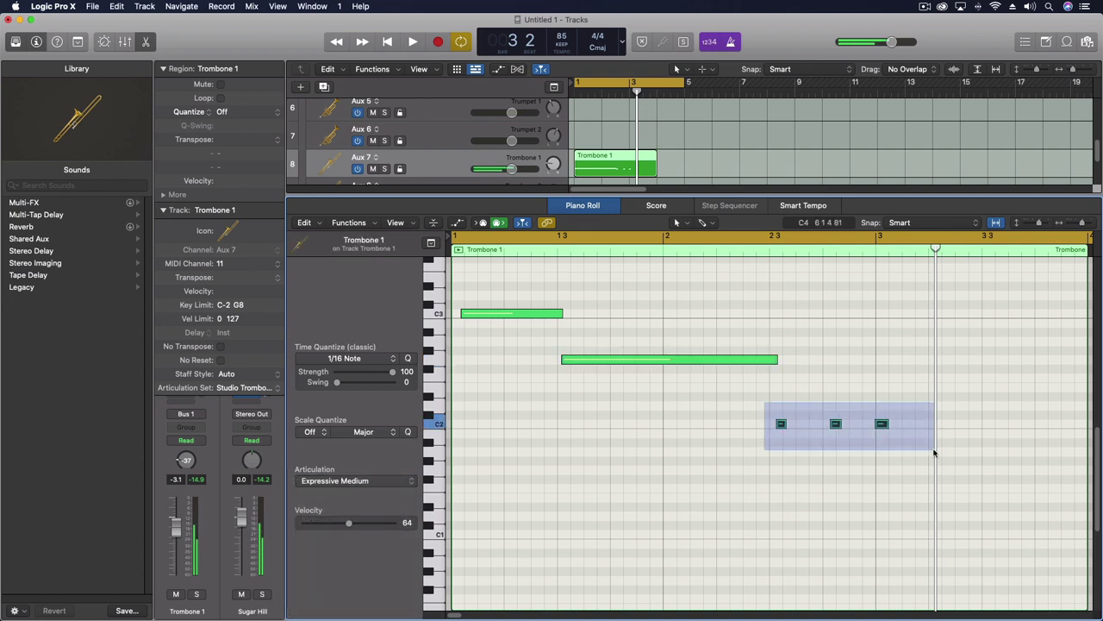
{"action": "left_click", "coordinate": [314, 480]}
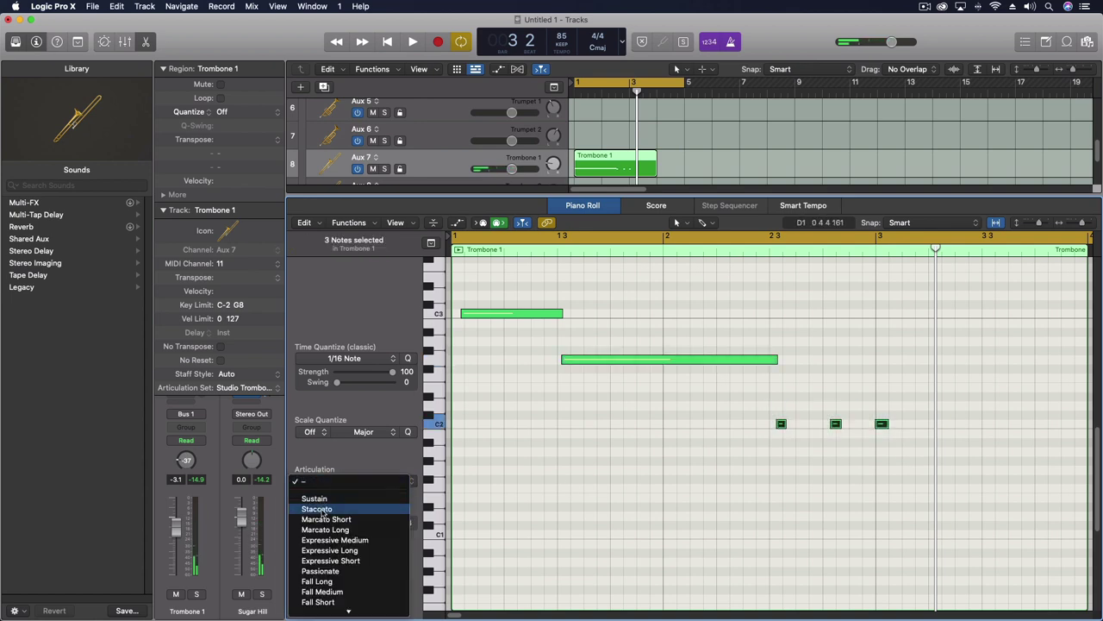
{"action": "left_click", "coordinate": [324, 509]}
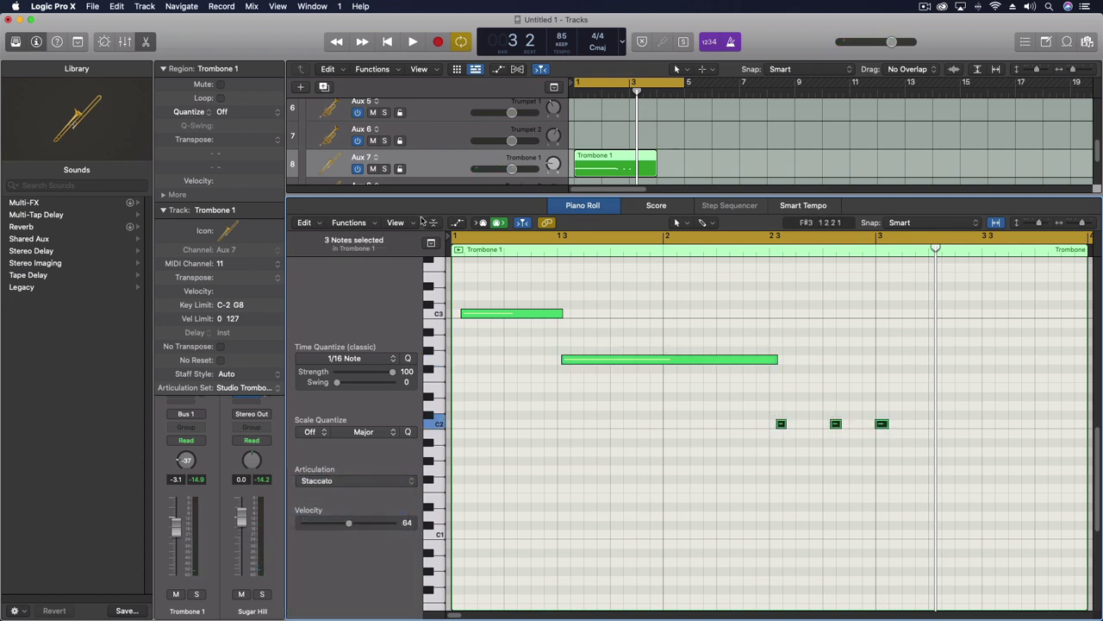
{"action": "key", "text": "space"}
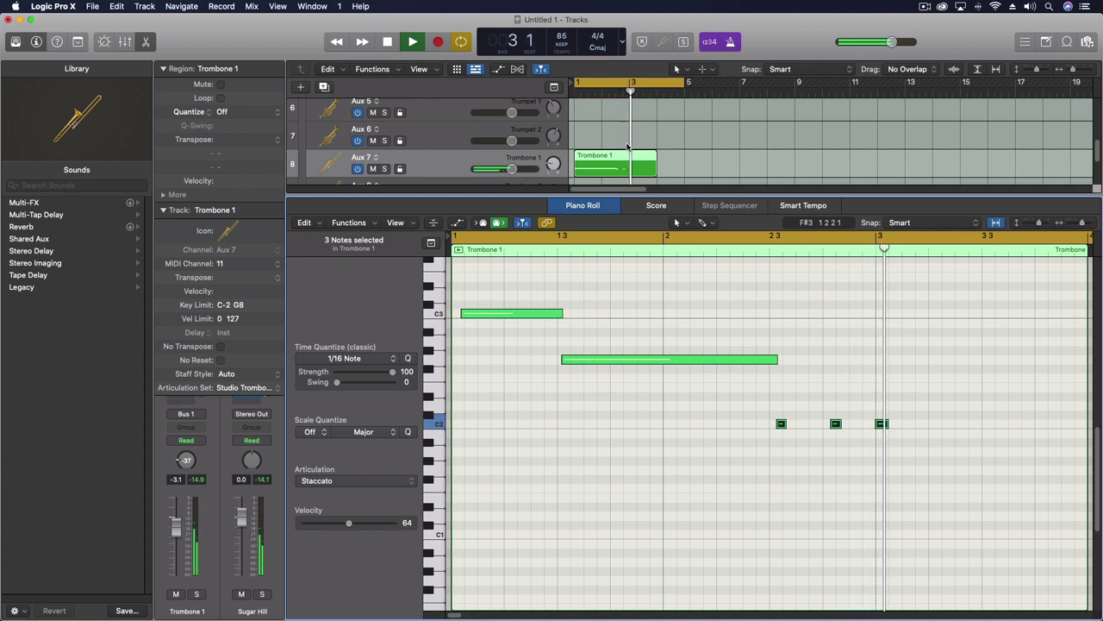
{"action": "key", "text": "space"}
Lower the three C2 notes to velocity 27 with the Velocity Tool, replay, and close the Piano Roll.
{"action": "left_click", "coordinate": [712, 431]}
{"action": "right_click", "coordinate": [713, 431]}
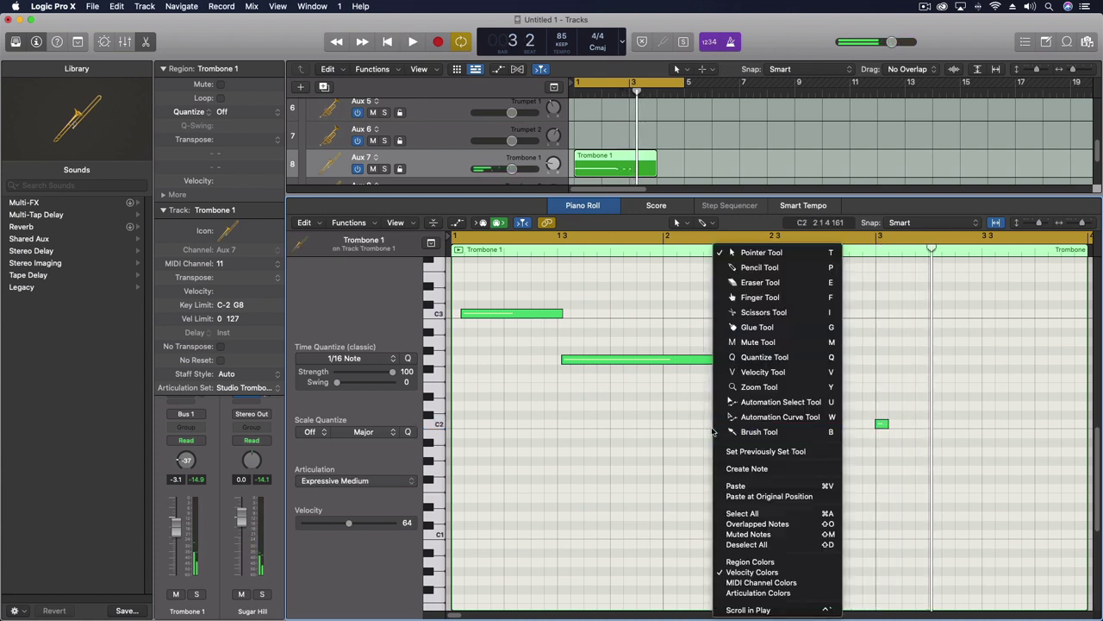
{"action": "left_click", "coordinate": [757, 372]}
{"action": "left_click_drag", "start_coordinate": [750, 403], "coordinate": [902, 457]}
{"action": "left_click_drag", "start_coordinate": [780, 424], "coordinate": [775, 483]}
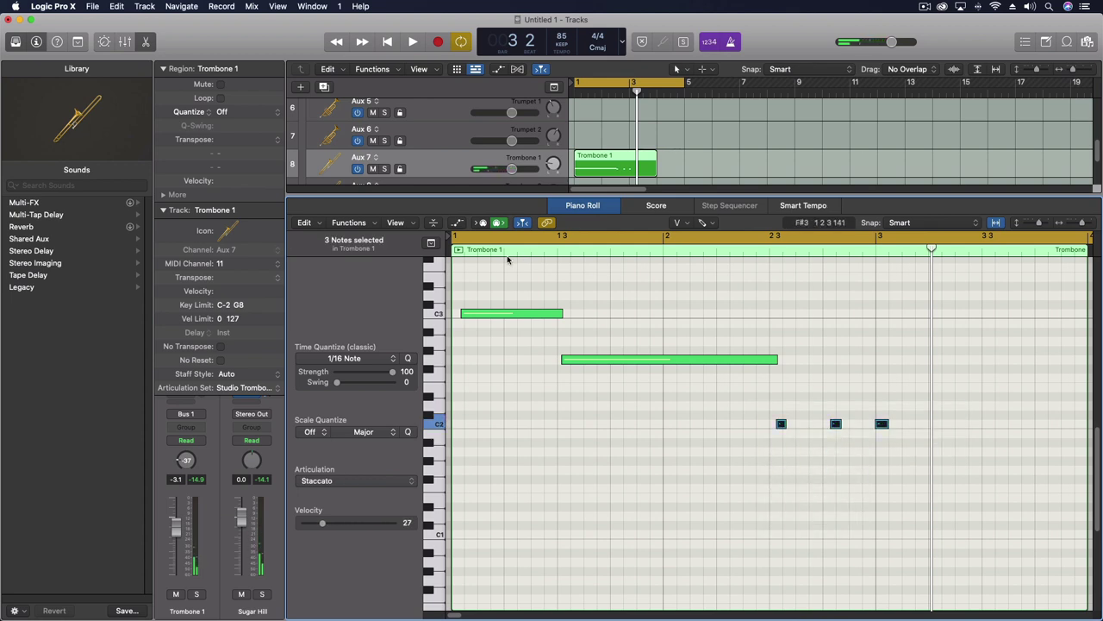
{"action": "key", "text": "space"}
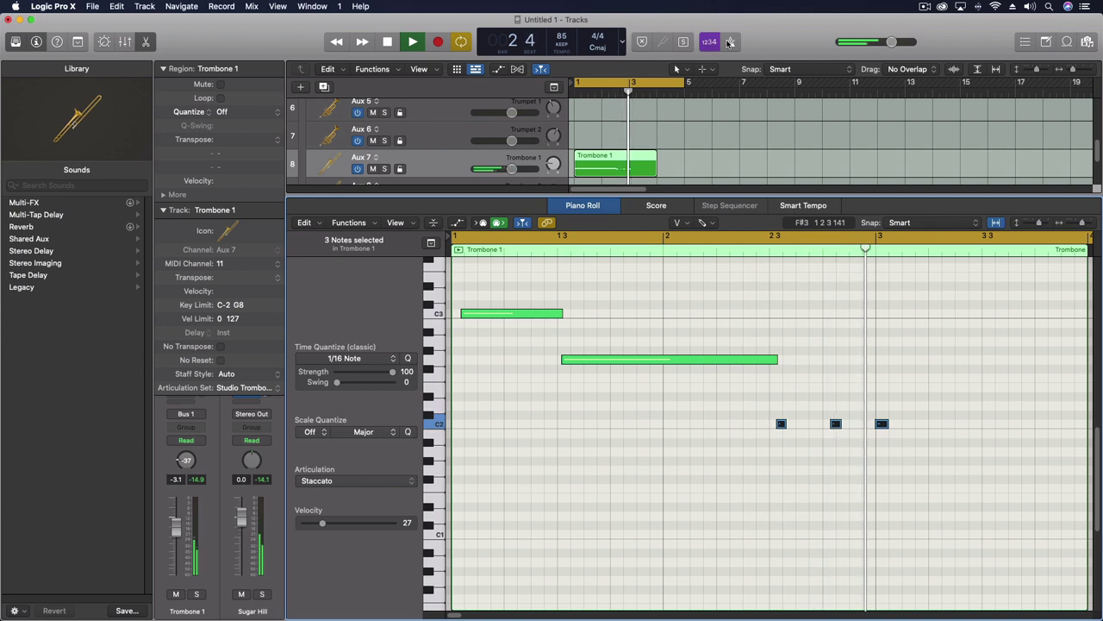
{"action": "key", "text": "space"}
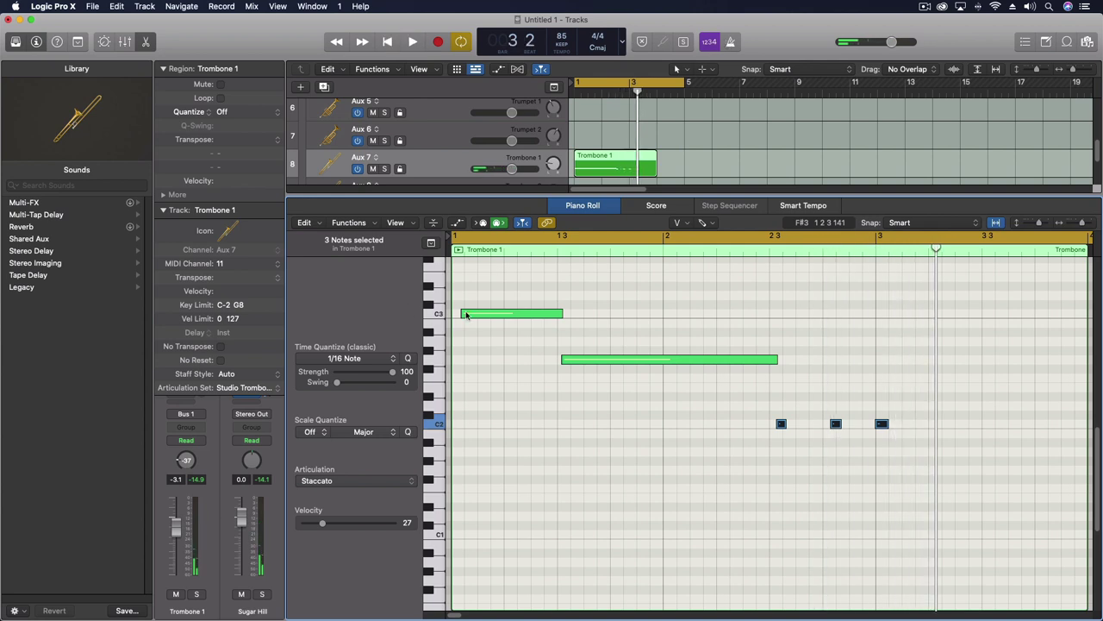
{"action": "mouse_move", "coordinate": [480, 193]}
{"action": "left_mouse_down"}
{"action": "mouse_move", "coordinate": [477, 362]}
{"action": "mouse_move", "coordinate": [474, 184]}
{"action": "left_mouse_up"}
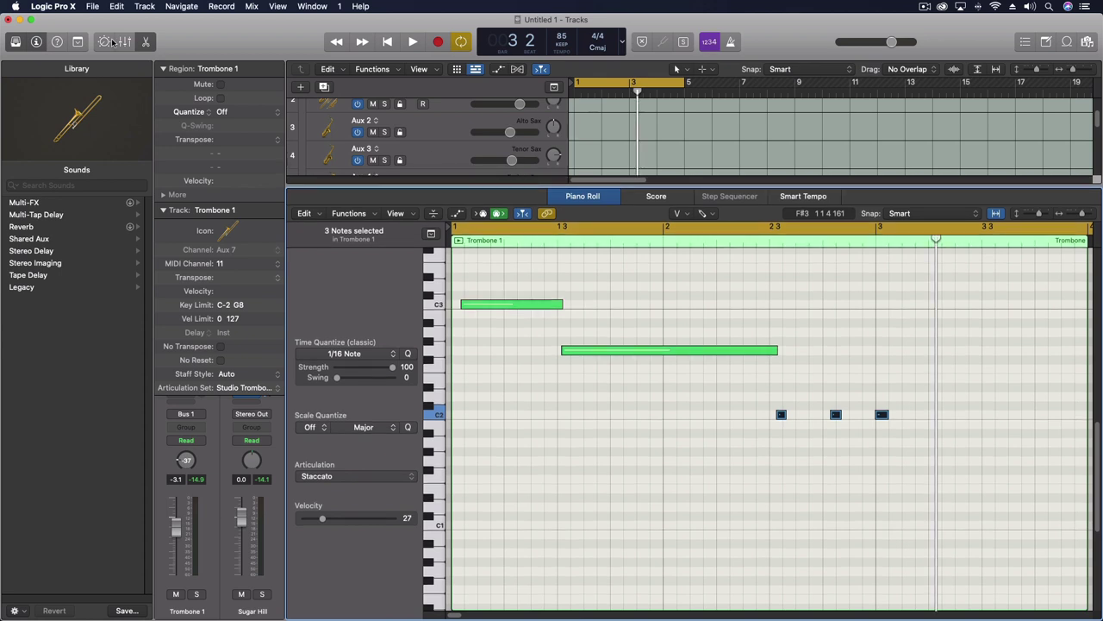
{"action": "left_click", "coordinate": [148, 43]}
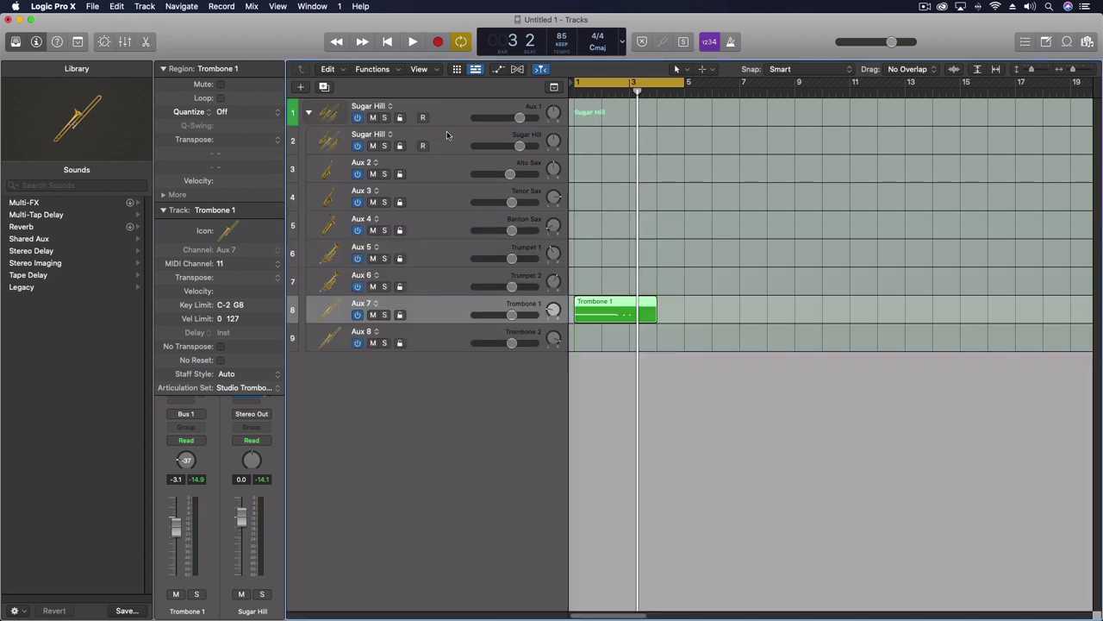
Record a new two-bar Alto Sax part on track 3 and open it in the Piano Roll.
{"action": "left_click", "coordinate": [446, 164]}
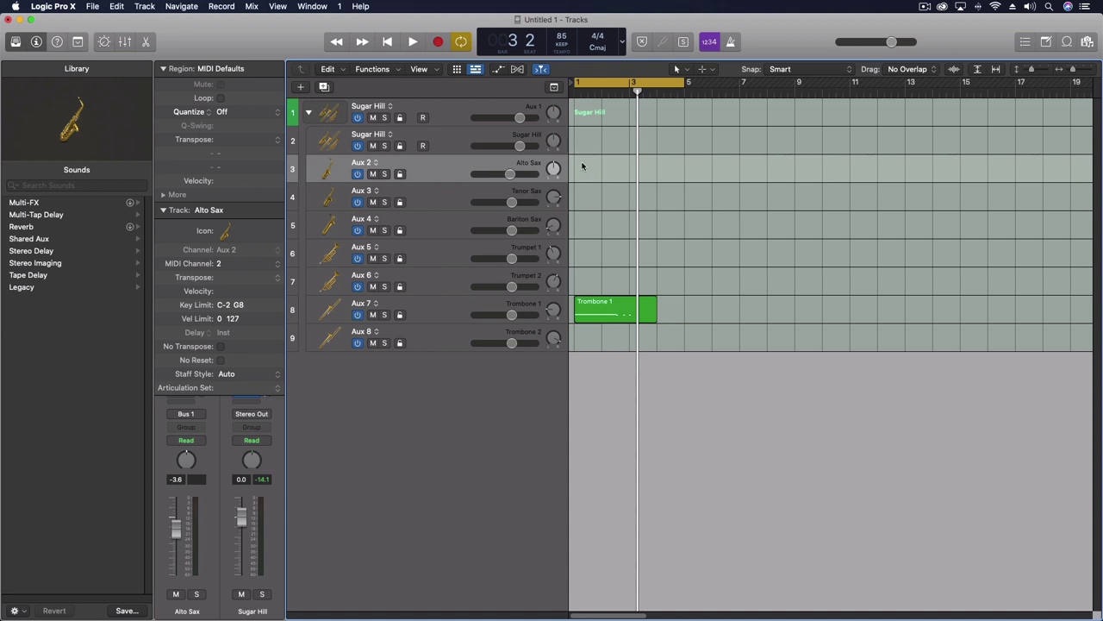
{"action": "left_click", "coordinate": [437, 41]}
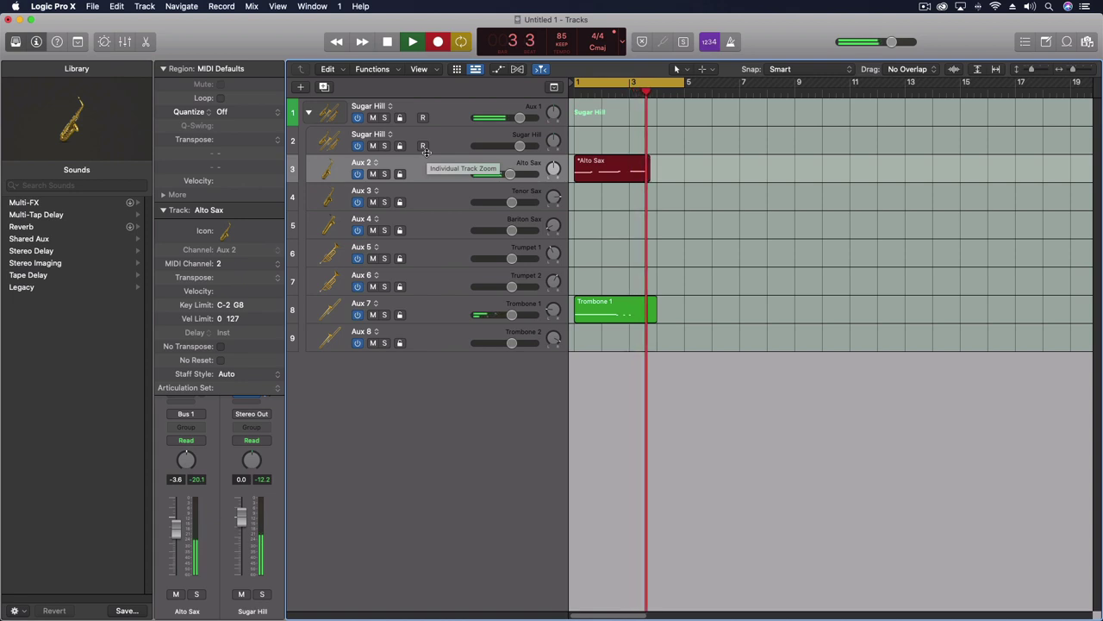
{"action": "key", "text": "space"}
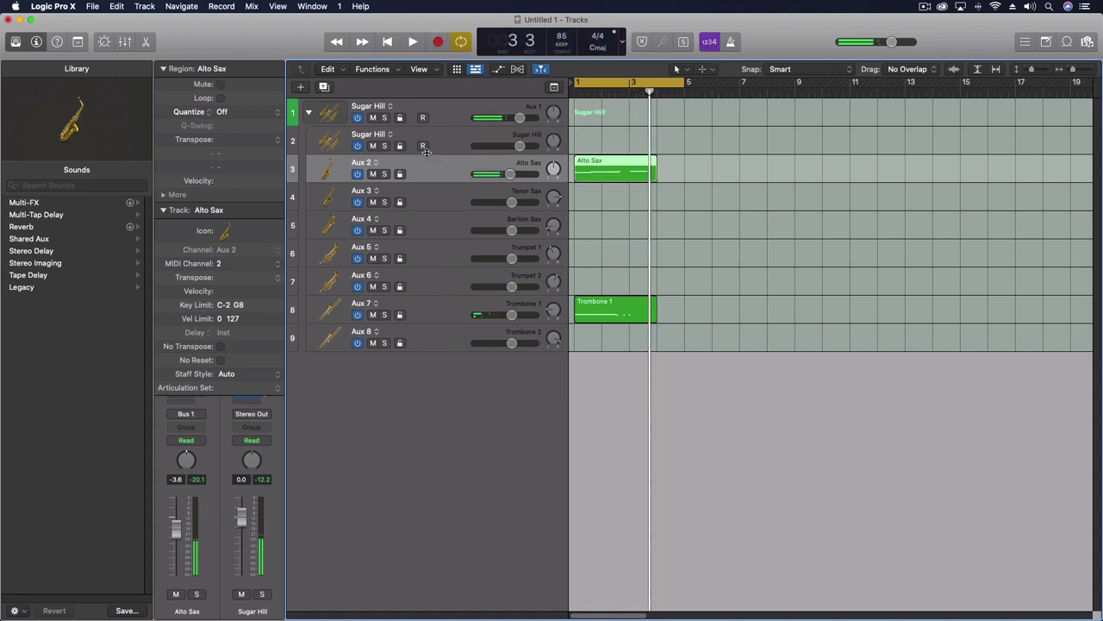
{"action": "double_click", "coordinate": [595, 169]}
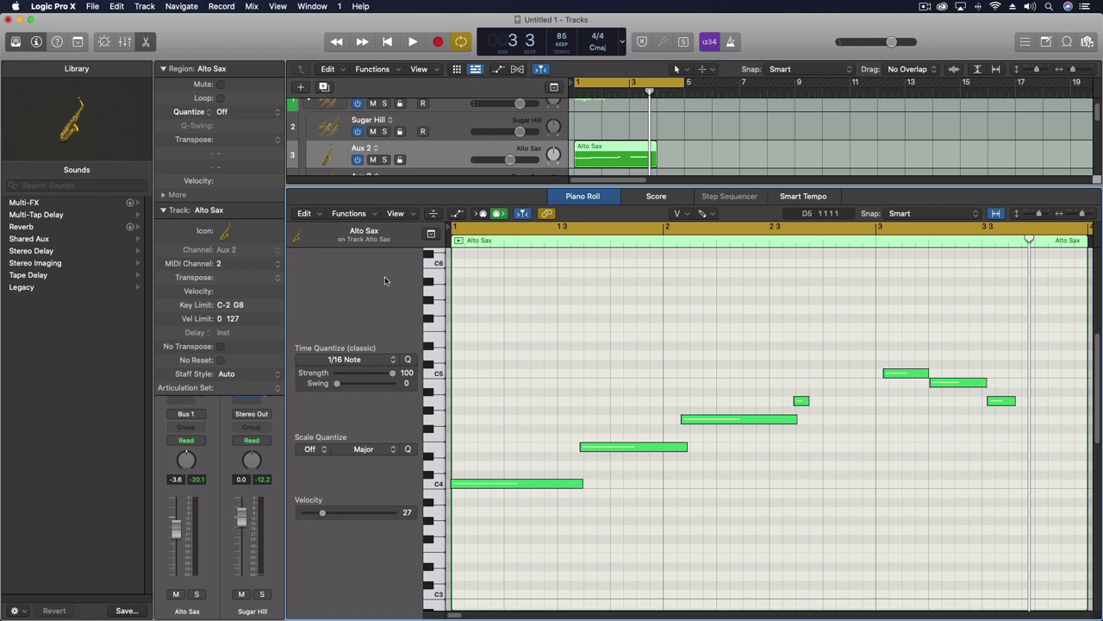
Assign the Studio Horns Alto Sax articulation set to the track.
{"action": "left_click", "coordinate": [233, 390]}
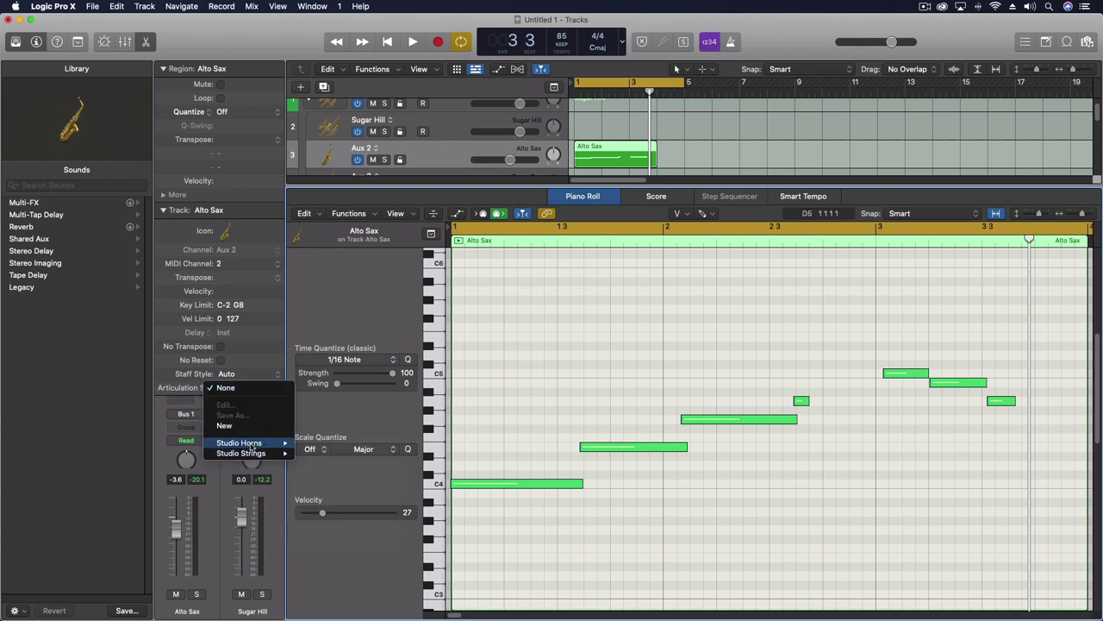
{"action": "mouse_move", "coordinate": [250, 445]}
{"action": "left_click", "coordinate": [337, 443]}
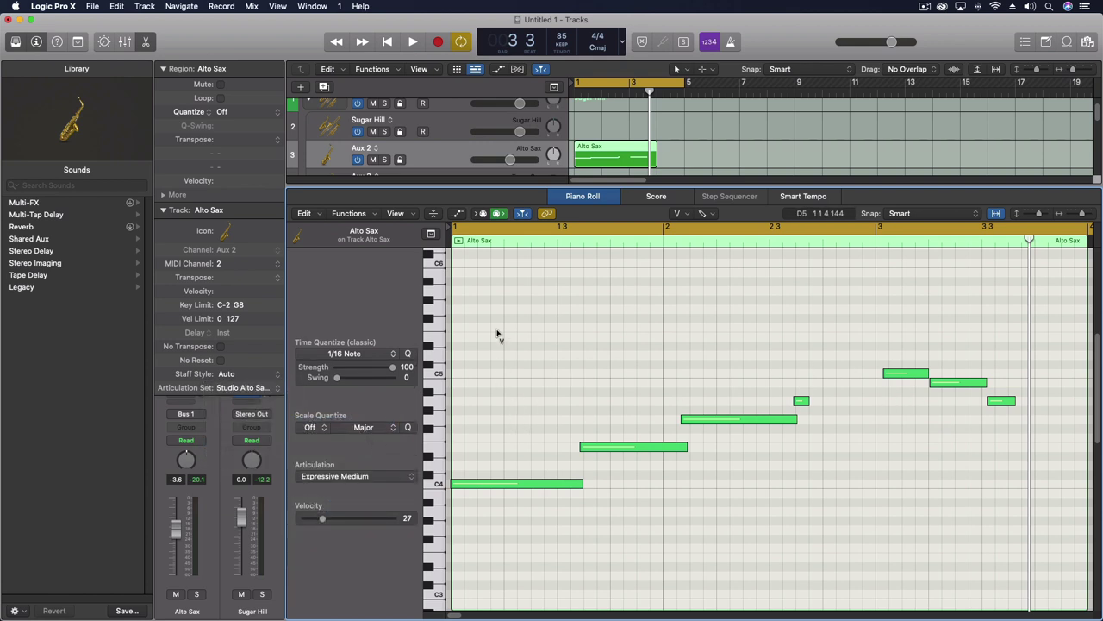
{"action": "right_click", "coordinate": [536, 366]}
{"action": "left_click", "coordinate": [583, 211]}
Give the first three rising notes Passionate and the short note Fall Short, then play back.
{"action": "left_click_drag", "start_coordinate": [474, 516], "coordinate": [692, 382]}
{"action": "left_click", "coordinate": [370, 478]}
{"action": "scroll", "coordinate": [345, 535], "scroll_direction": "down", "scroll_amount": 2}
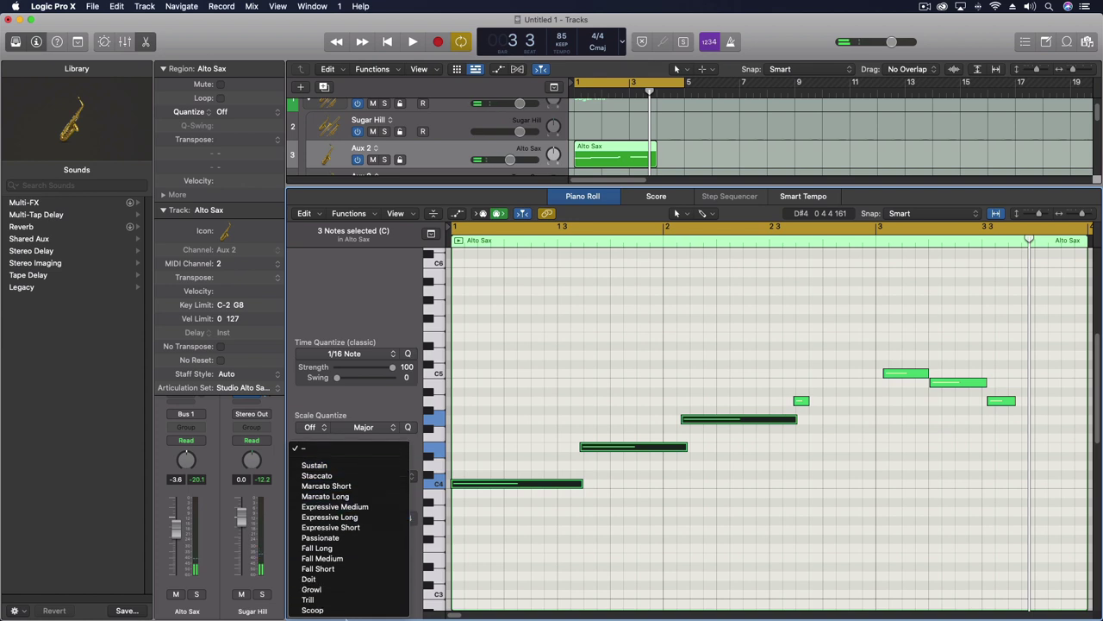
{"action": "left_click", "coordinate": [342, 537]}
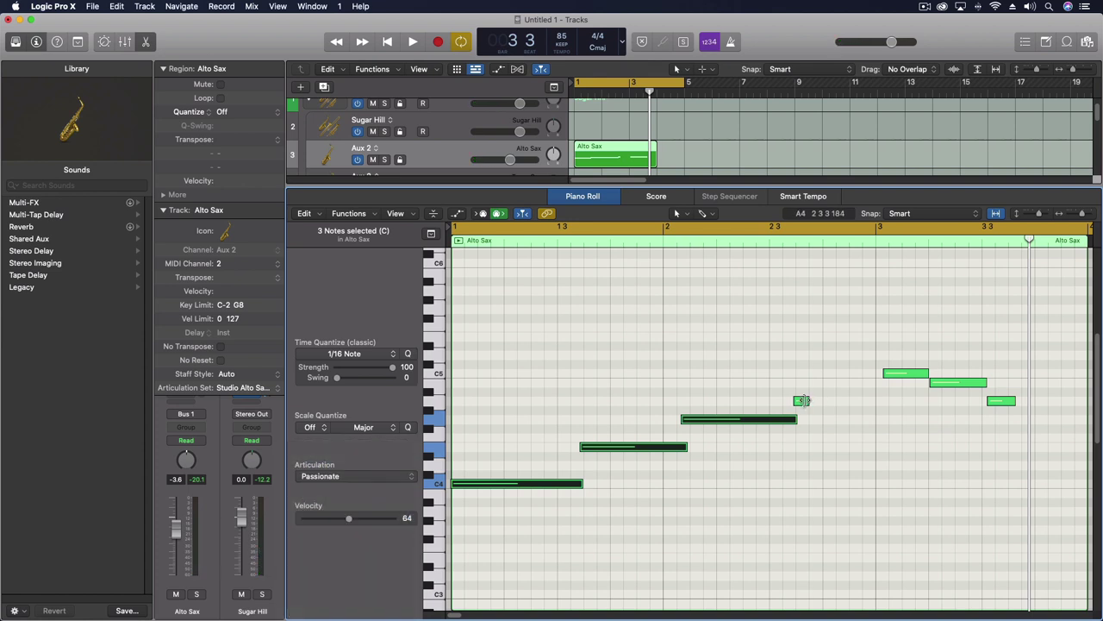
{"action": "left_click", "coordinate": [802, 401]}
{"action": "left_click", "coordinate": [357, 477]}
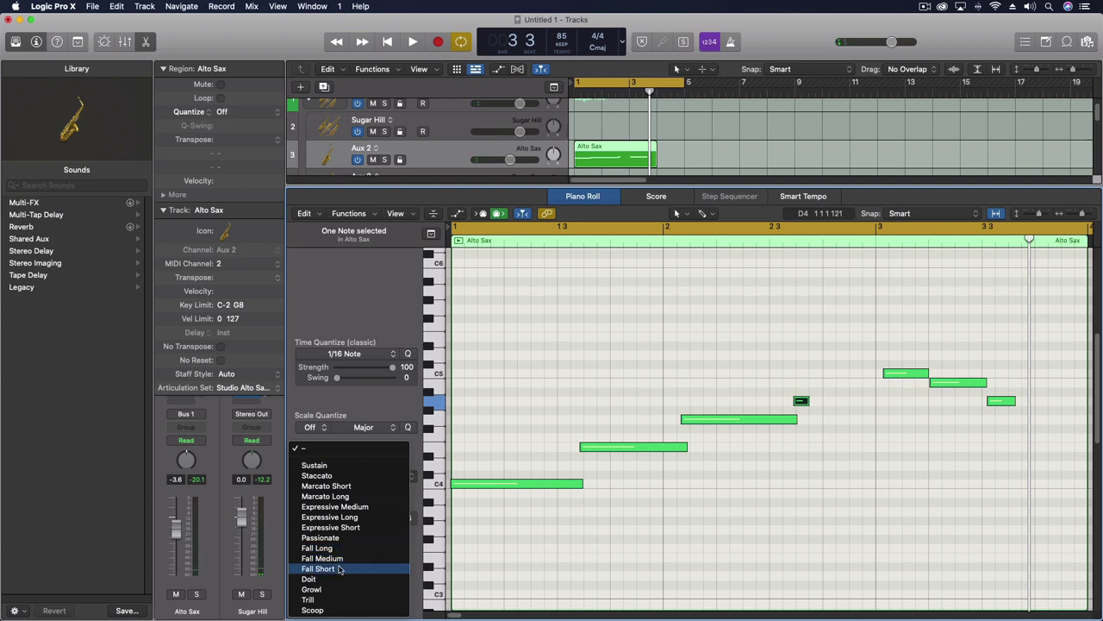
{"action": "left_click", "coordinate": [336, 569]}
{"action": "key", "text": "space"}
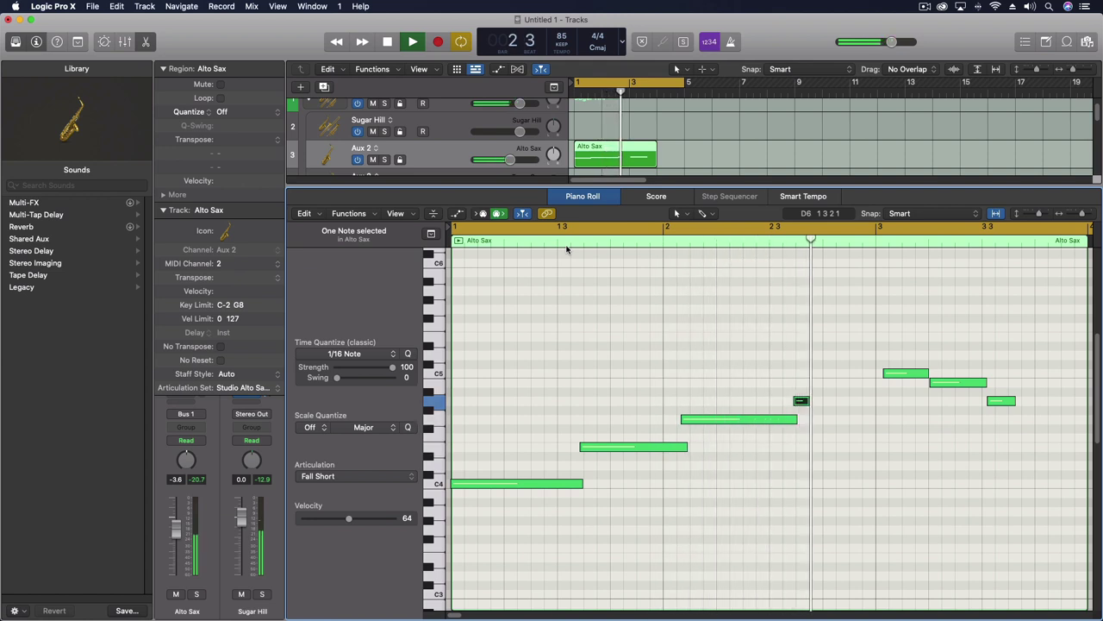
{"action": "key", "text": "space"}
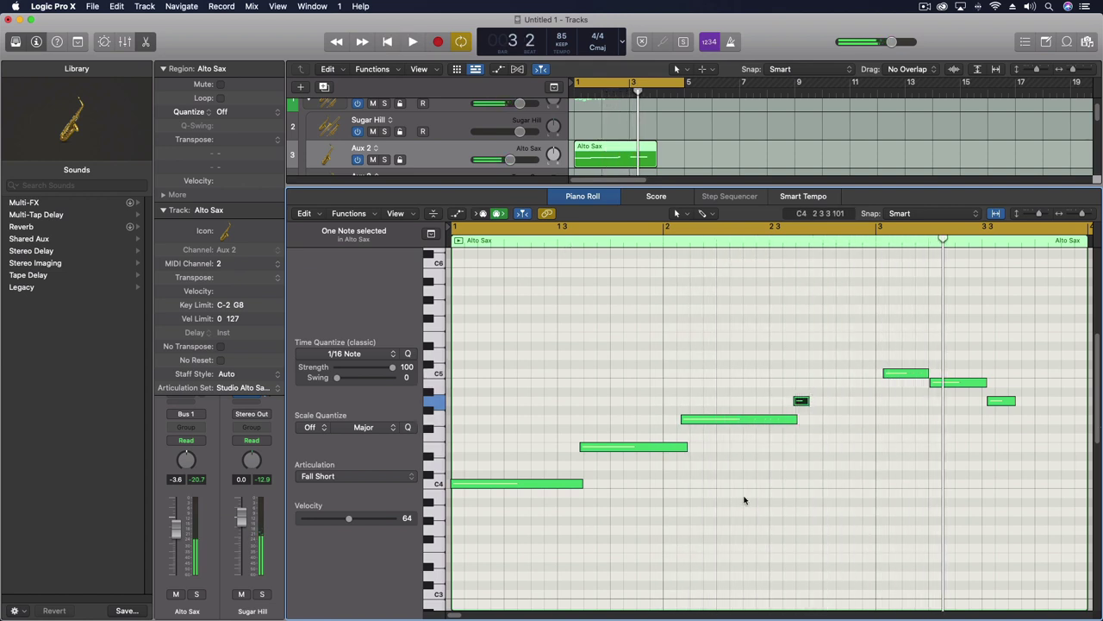
Give the three upper notes Growl, turn off cycle, and audition from around bar 2 4.
{"action": "left_click_drag", "start_coordinate": [910, 333], "coordinate": [1003, 455]}
{"action": "left_click", "coordinate": [327, 475]}
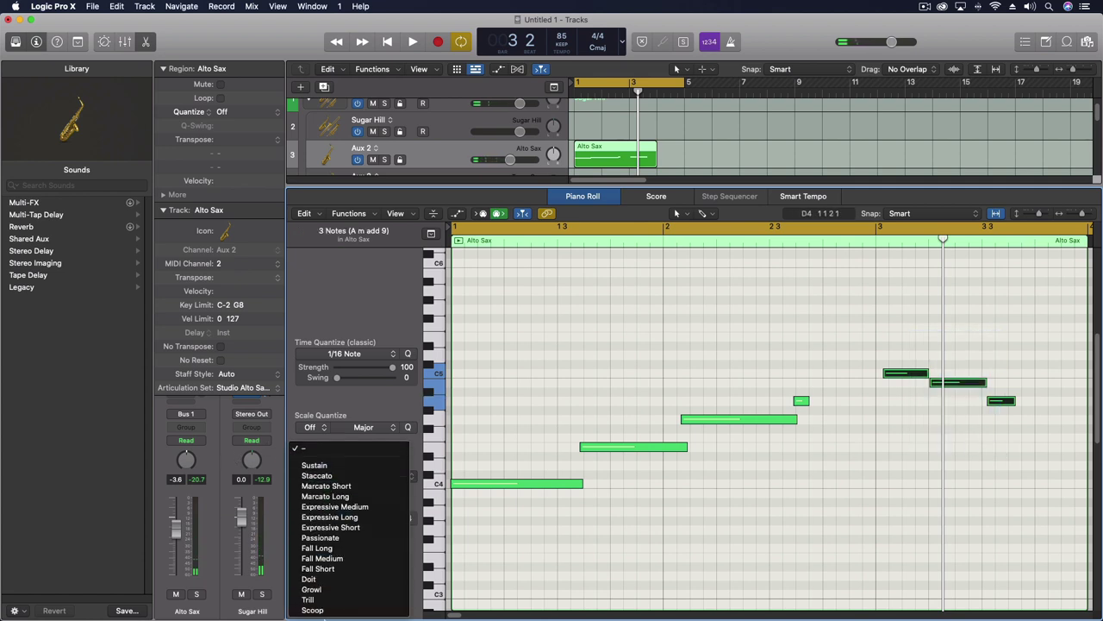
{"action": "left_click", "coordinate": [317, 589]}
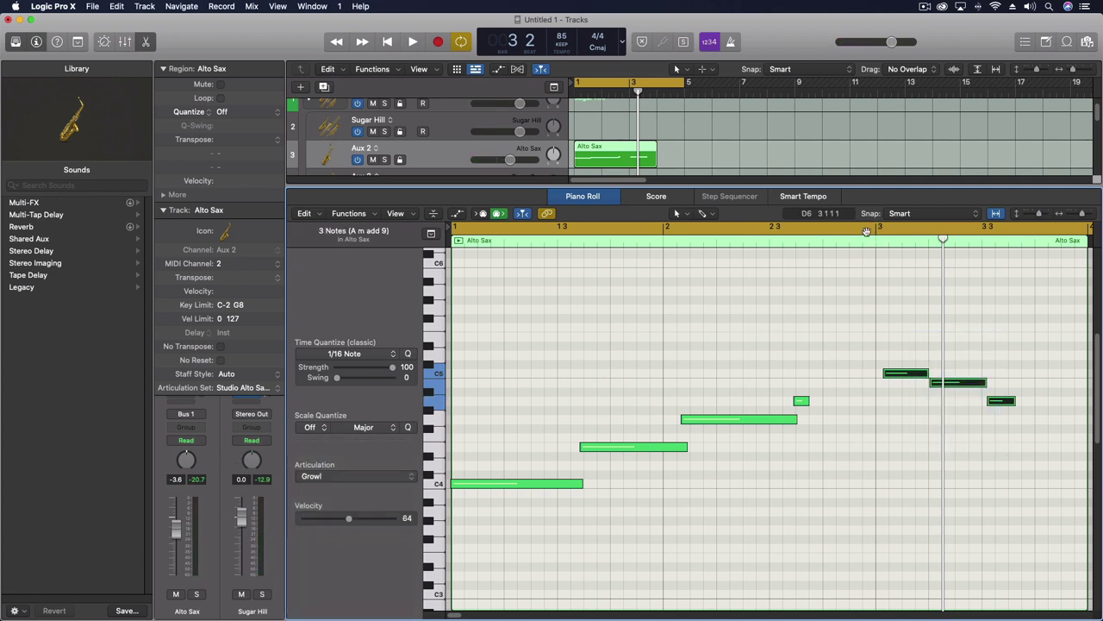
{"action": "left_click", "coordinate": [866, 231]}
{"action": "double_click", "coordinate": [859, 243]}
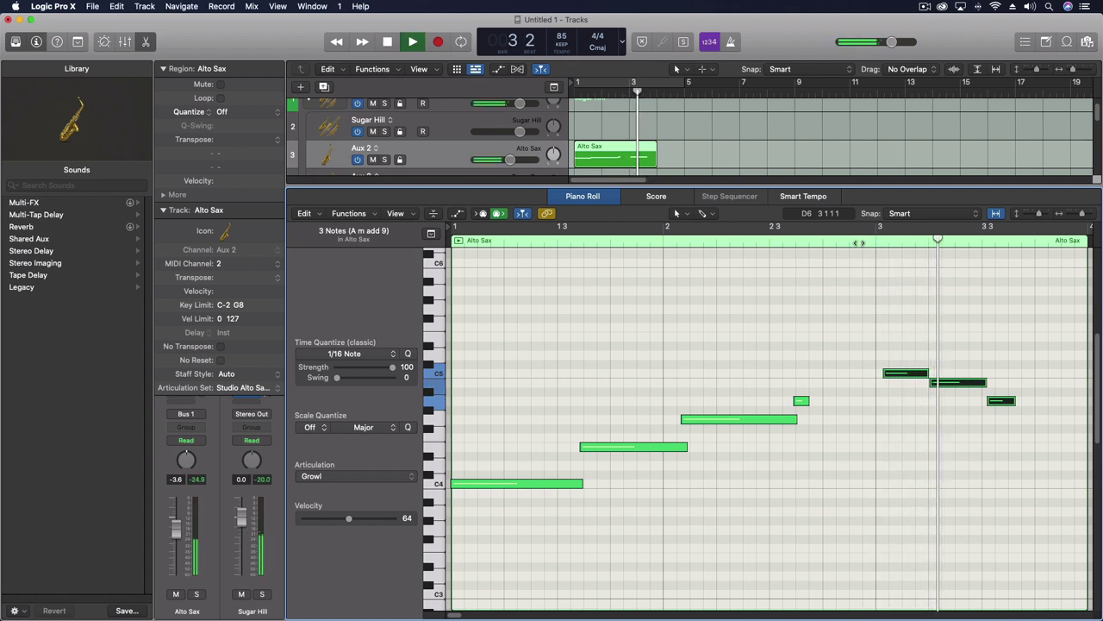
{"action": "key", "text": "space"}
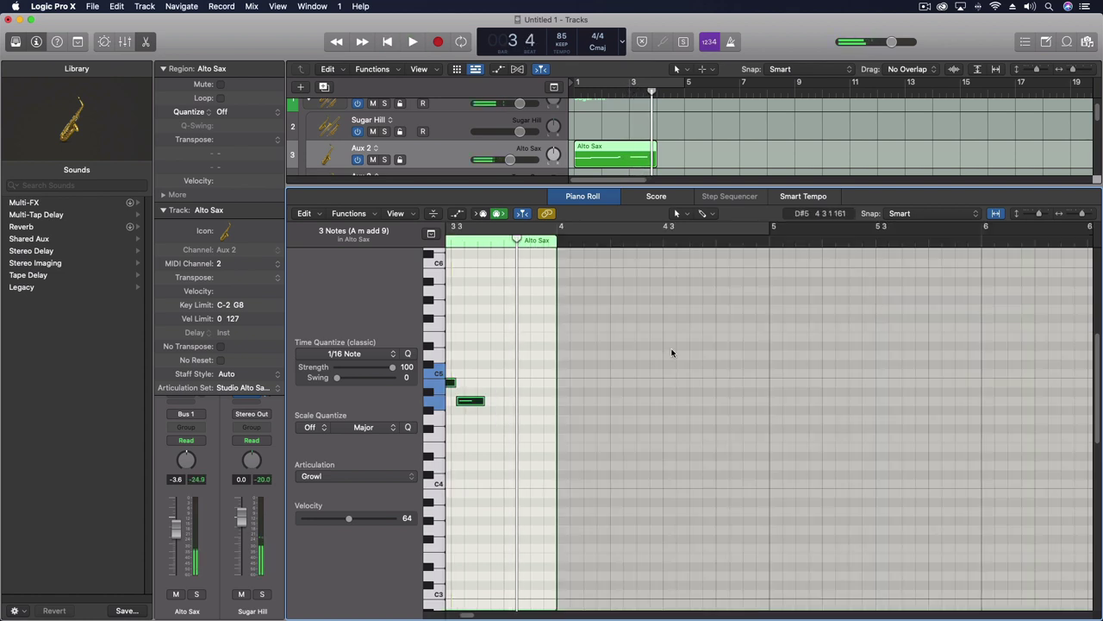
Change the three upper notes to Trill and play the part from bar 3 and from the start.
{"action": "scroll", "coordinate": [670, 349], "scroll_direction": "left", "scroll_amount": 5}
{"action": "left_click", "coordinate": [777, 319]}
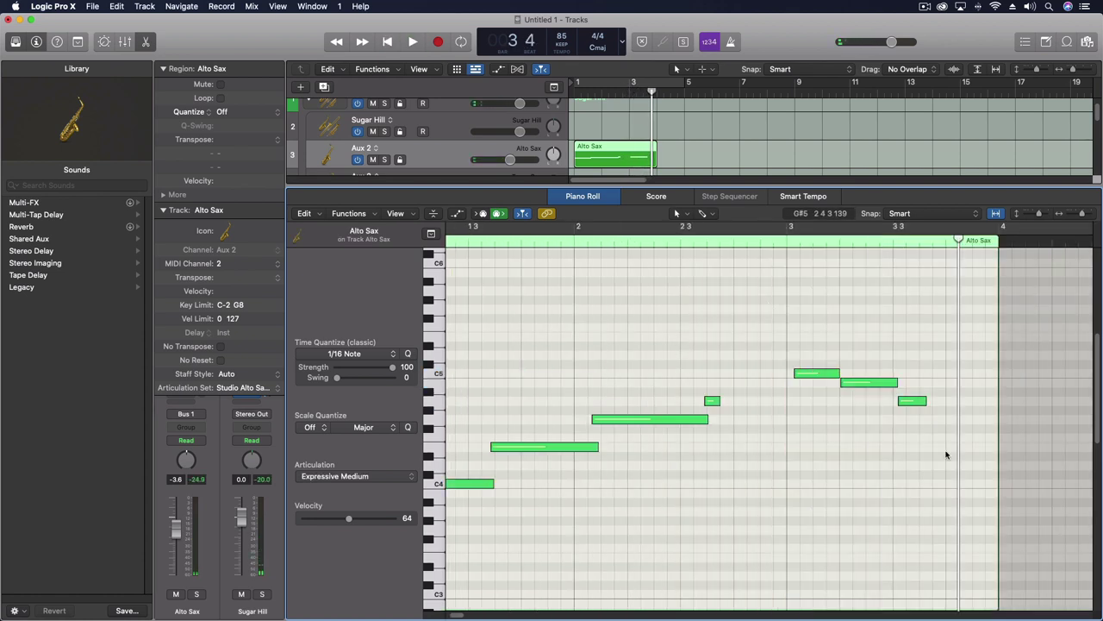
{"action": "left_click_drag", "start_coordinate": [768, 330], "coordinate": [956, 425]}
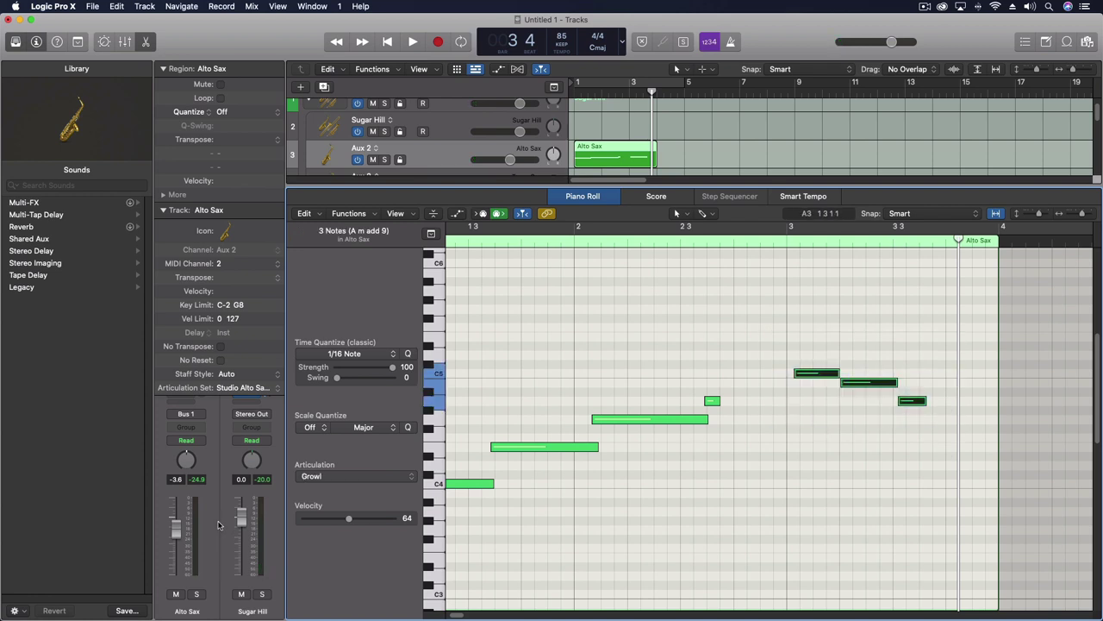
{"action": "left_click", "coordinate": [313, 480]}
{"action": "left_click", "coordinate": [308, 487]}
{"action": "scroll", "coordinate": [841, 250], "scroll_direction": "left", "scroll_amount": 5}
{"action": "left_click", "coordinate": [858, 246]}
{"action": "key", "text": "space"}
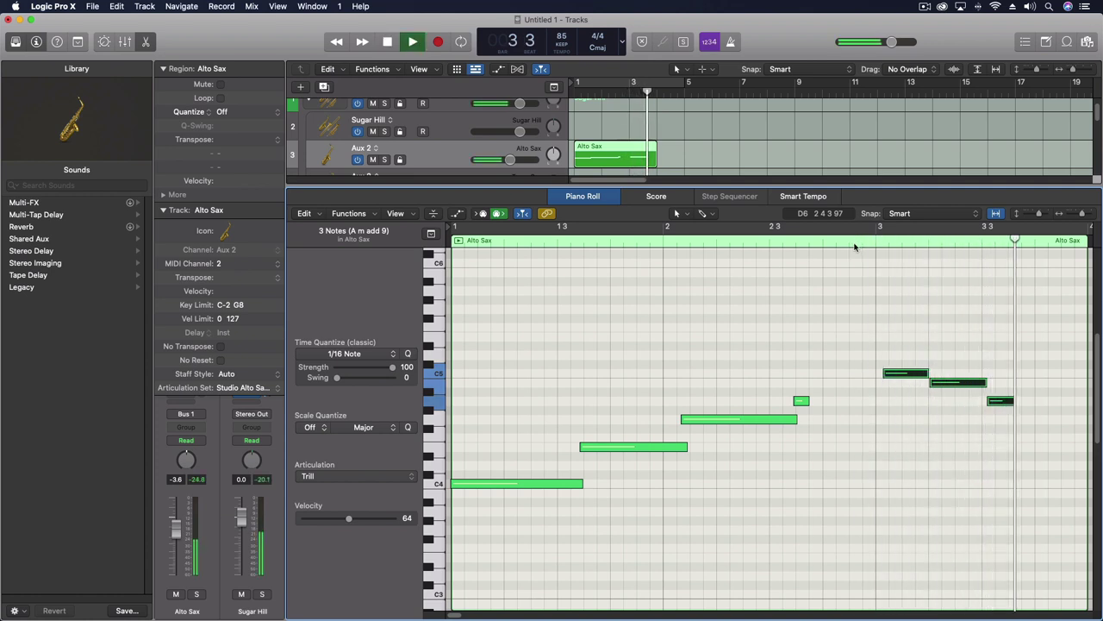
{"action": "key", "text": "space"}
{"action": "key", "text": "Return"}
{"action": "key", "text": "space"}
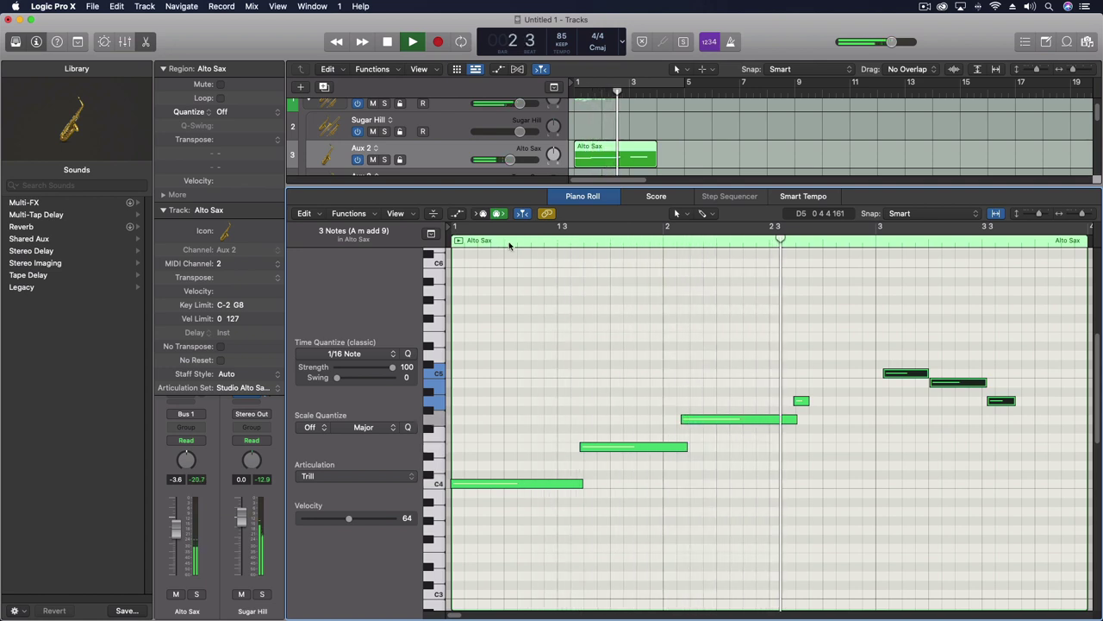
Switch the transport display to the custom layout with the performance meter, then replay the alto sax part.
{"action": "key", "text": "space"}
{"action": "left_click", "coordinate": [621, 41]}
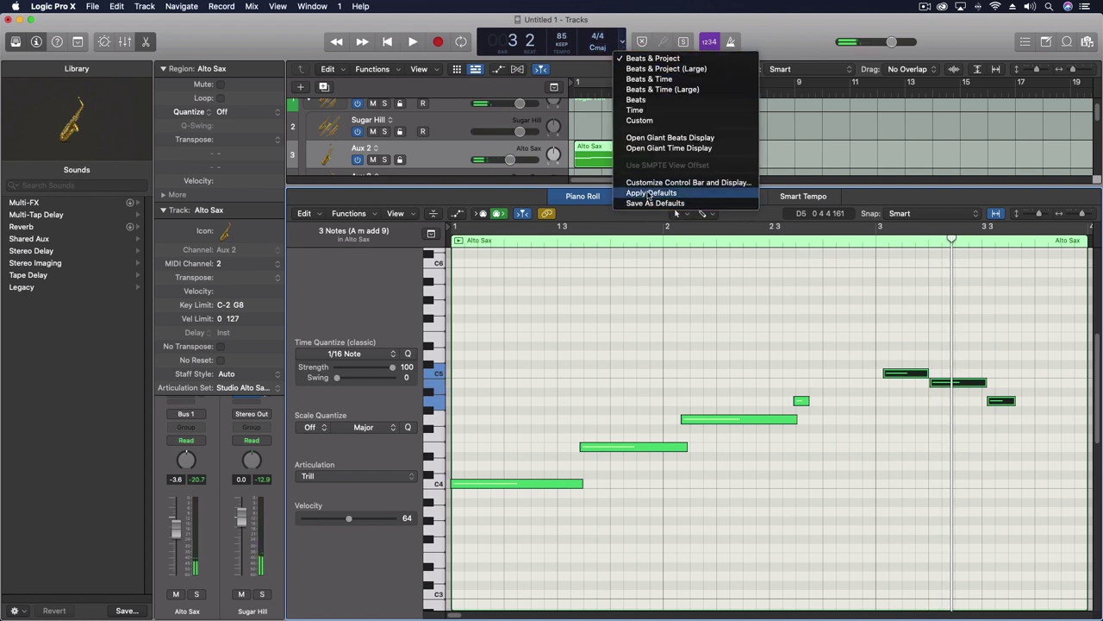
{"action": "left_click", "coordinate": [639, 122]}
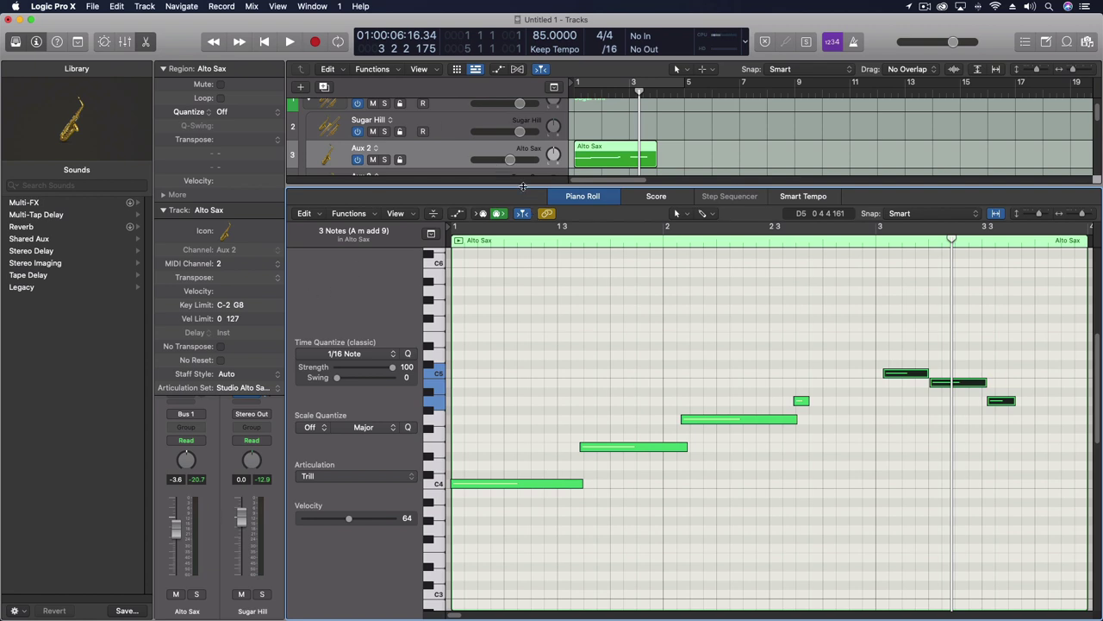
{"action": "left_click_drag", "start_coordinate": [524, 186], "coordinate": [507, 138]}
{"action": "double_click", "coordinate": [726, 35]}
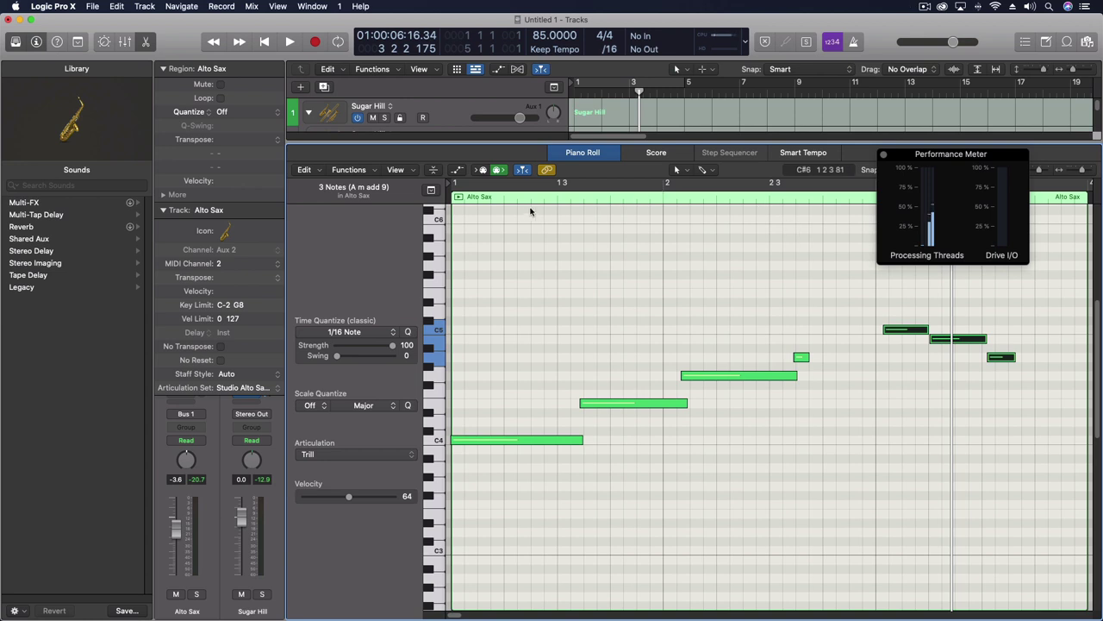
{"action": "key", "text": "Return"}
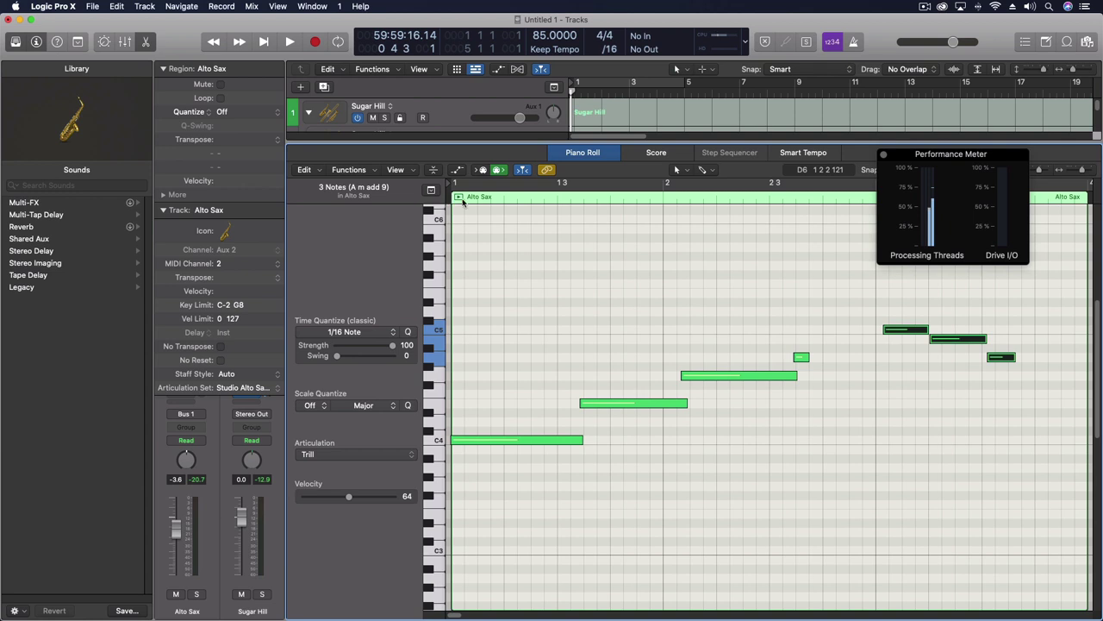
{"action": "key", "text": "space"}
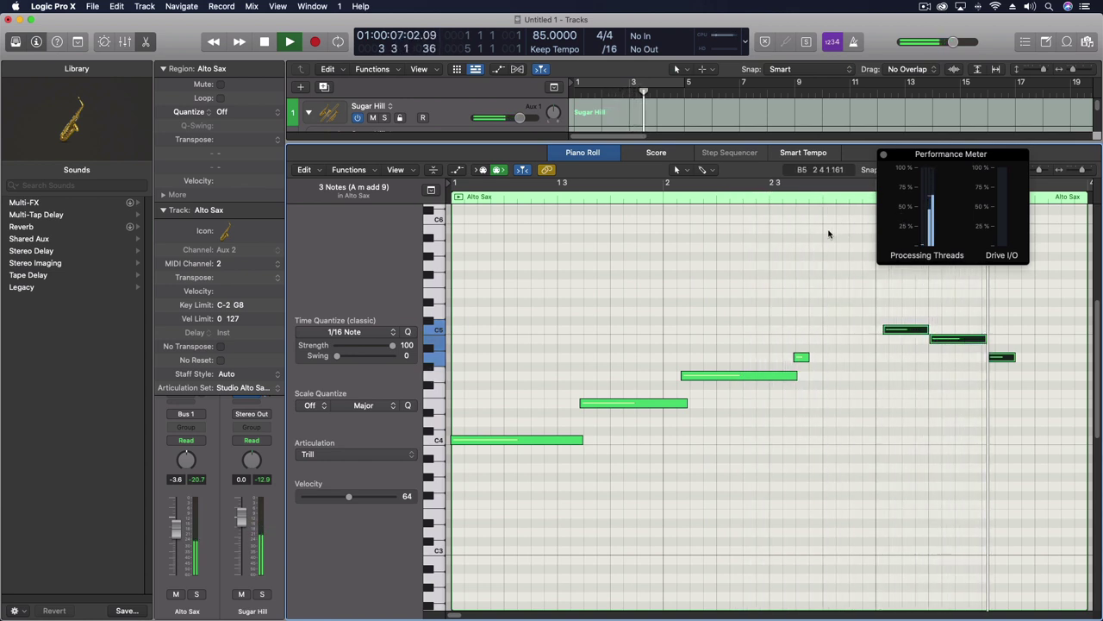
{"action": "key", "text": "space"}
Open Logic Pro X Preferences > Audio, then close the preferences window.
{"action": "left_click", "coordinate": [63, 9]}
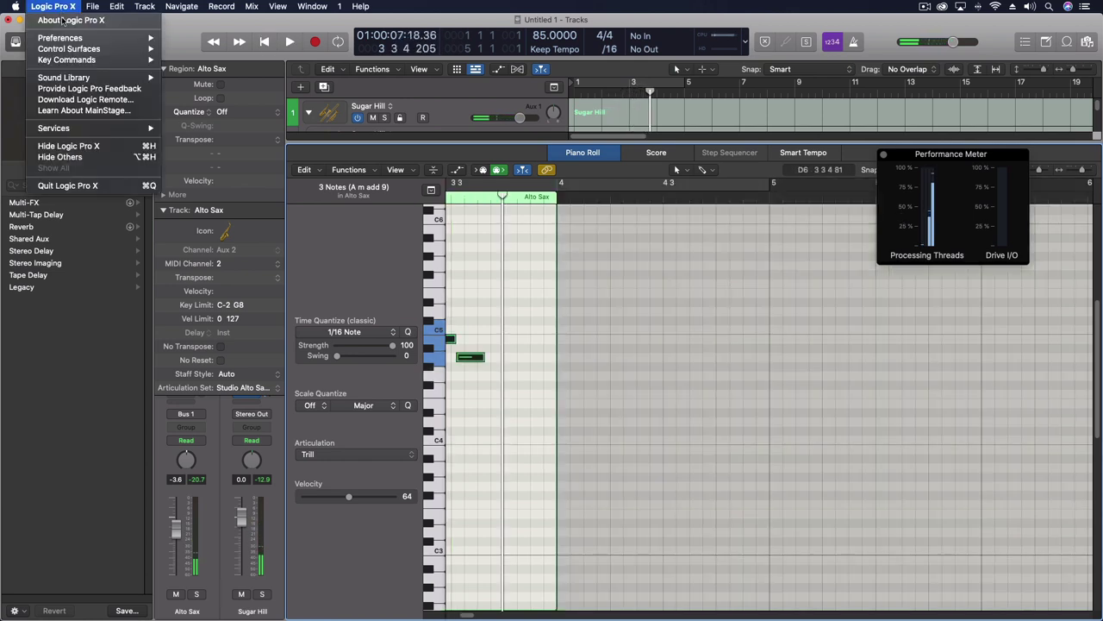
{"action": "mouse_move", "coordinate": [78, 37]}
{"action": "left_click", "coordinate": [184, 48]}
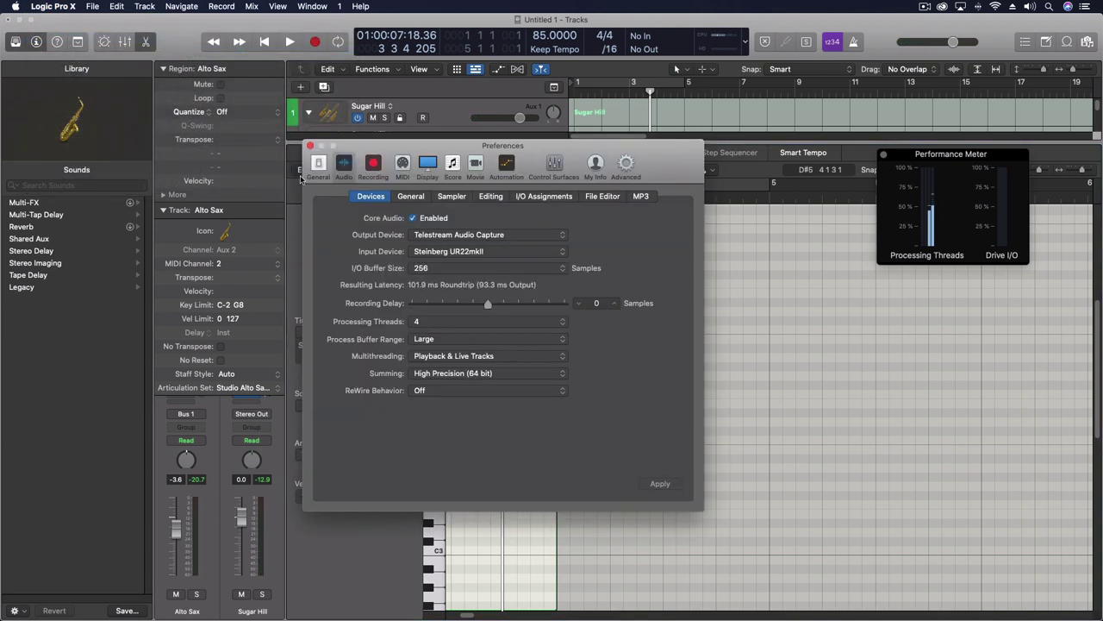
{"action": "left_click", "coordinate": [312, 145]}
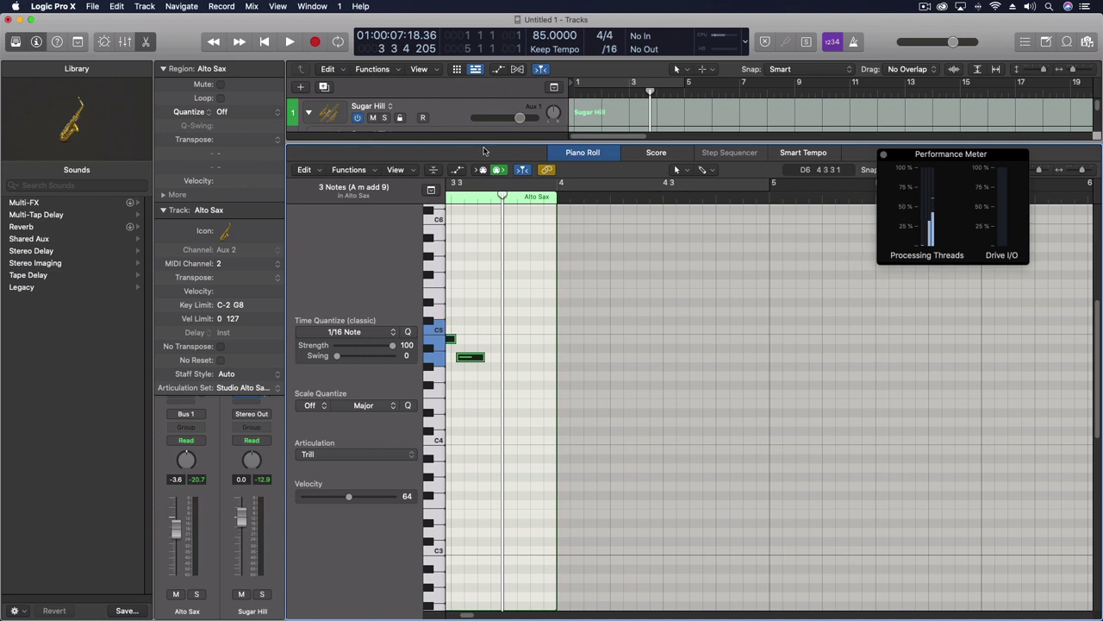
Show the mixer and add a new Bluebird drummer track.
{"action": "key", "text": "x"}
{"action": "key", "text": "x"}
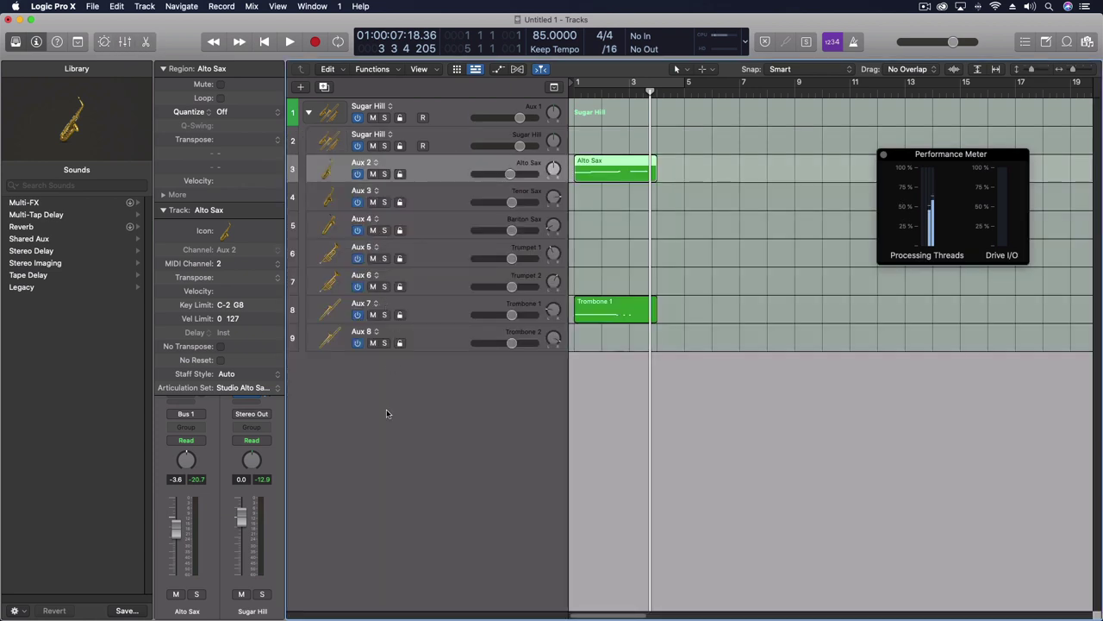
{"action": "right_click", "coordinate": [383, 417]}
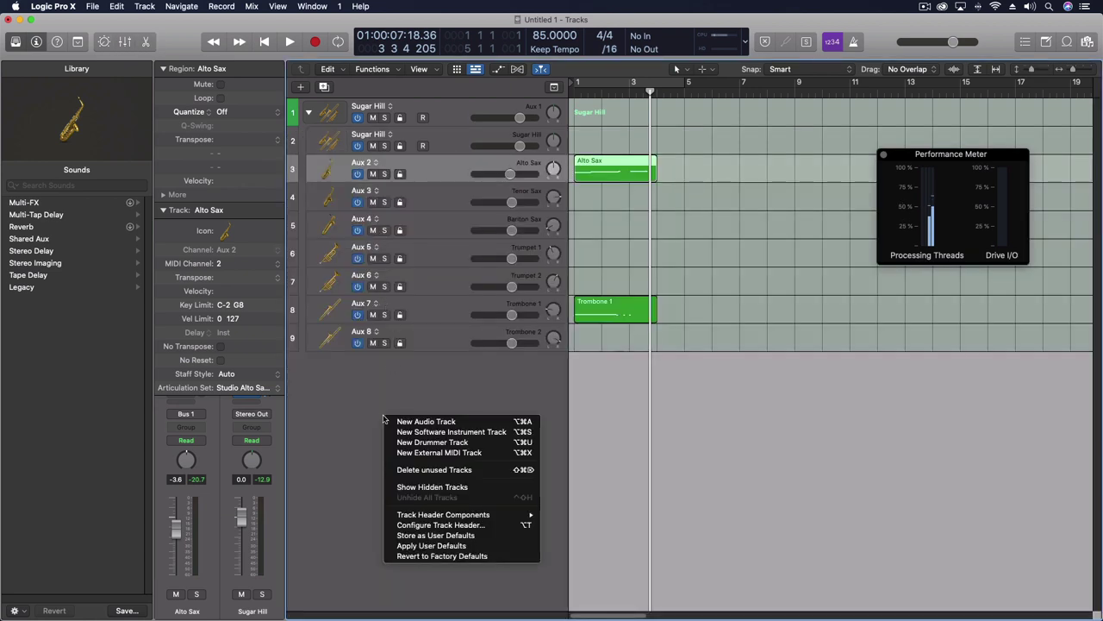
{"action": "left_click", "coordinate": [428, 444]}
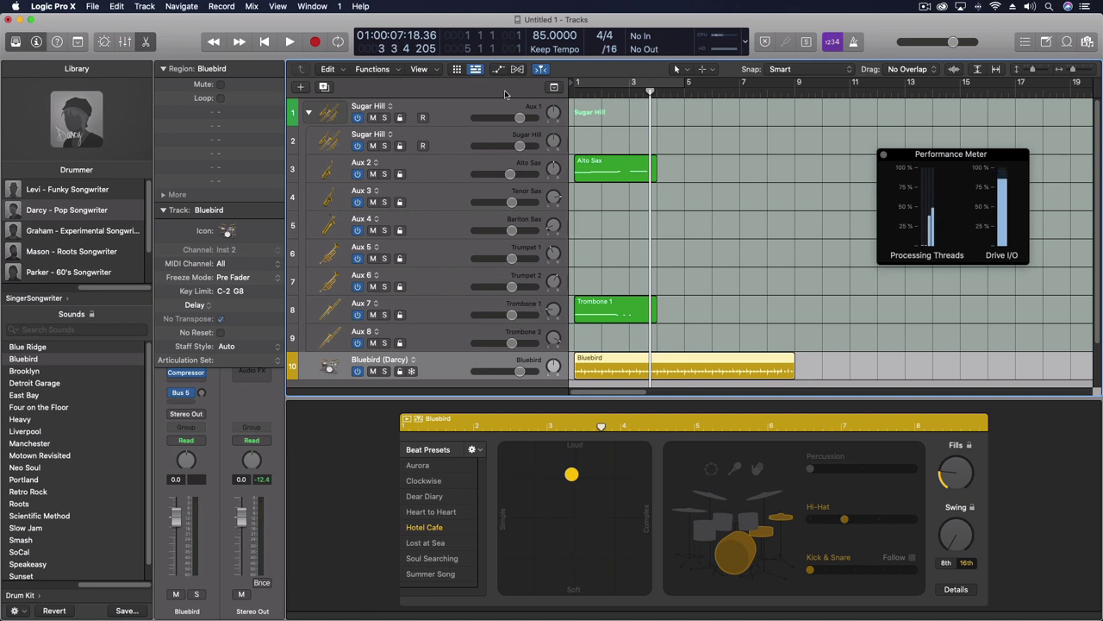
Cycle bars 1–5, play with the drummer muted, then select the Sugar Hill track.
{"action": "left_click", "coordinate": [605, 81]}
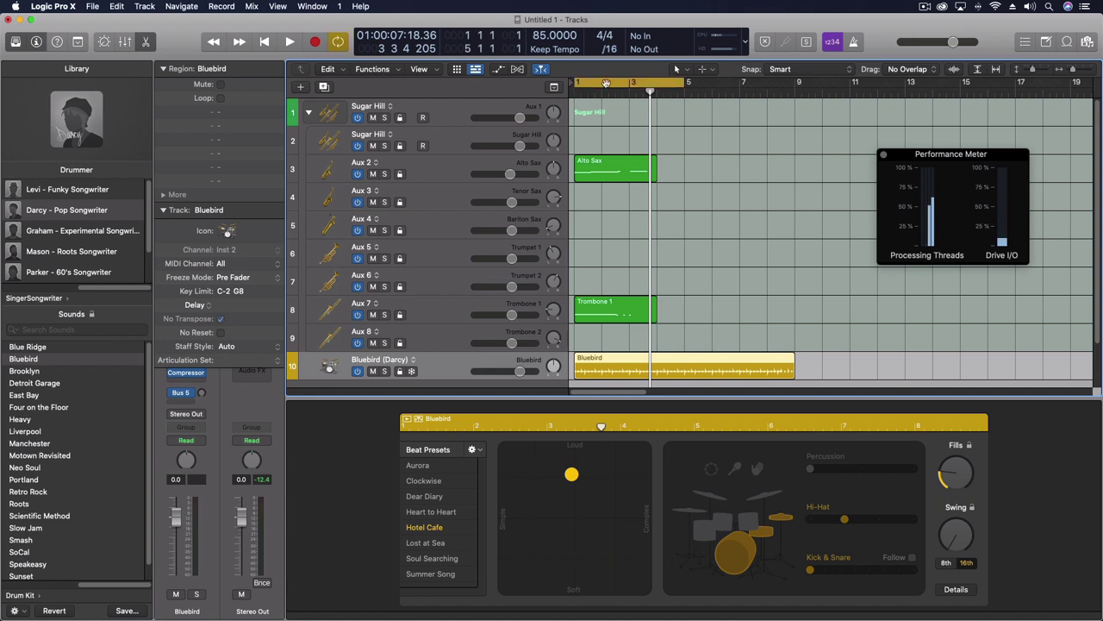
{"action": "key", "text": "space"}
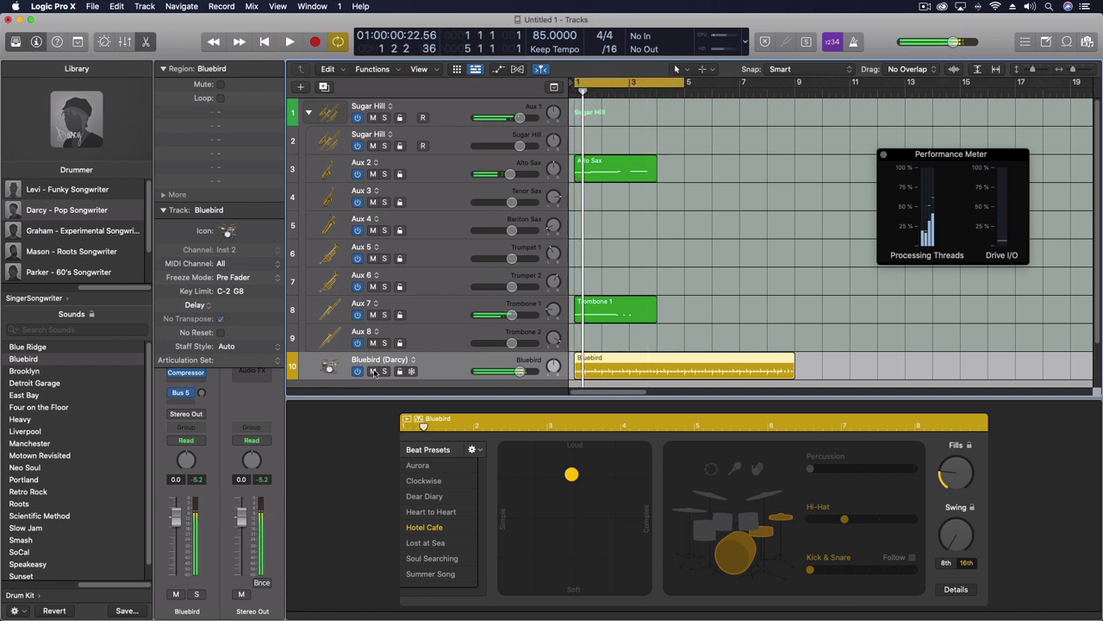
{"action": "left_click", "coordinate": [372, 371]}
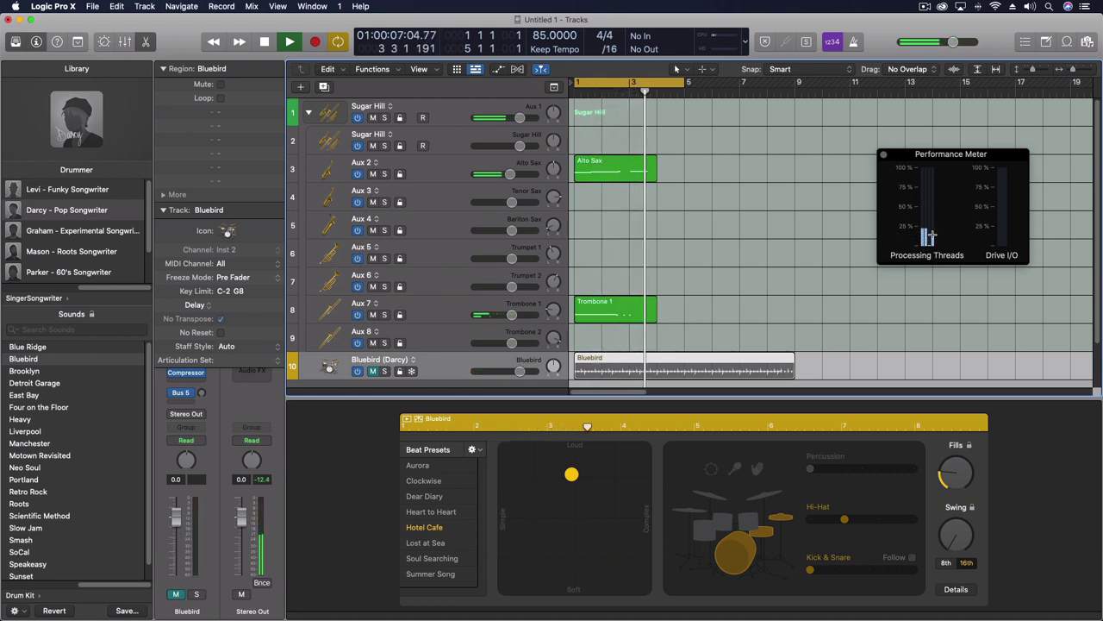
{"action": "key", "text": "space"}
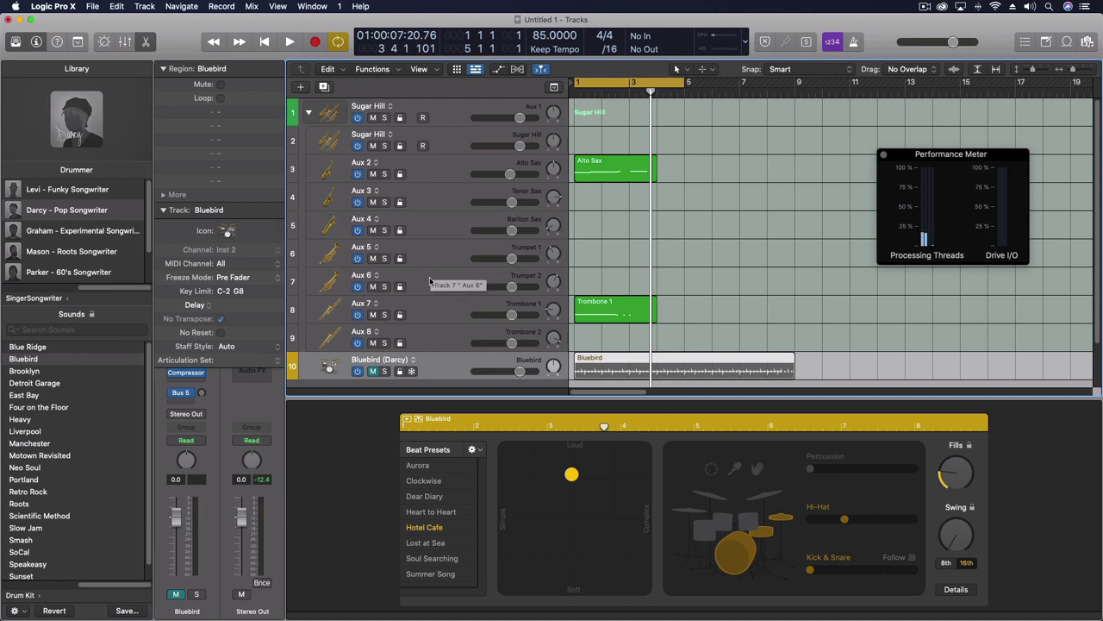
{"action": "scroll", "coordinate": [429, 280], "scroll_direction": "down", "scroll_amount": 2}
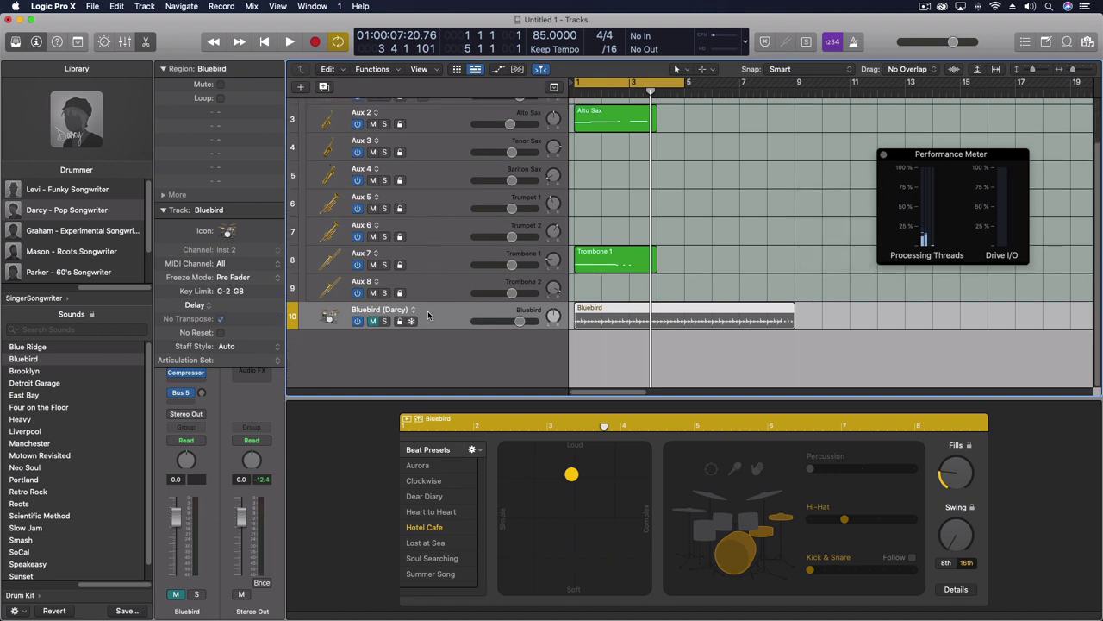
{"action": "scroll", "coordinate": [401, 184], "scroll_direction": "up", "scroll_amount": 2}
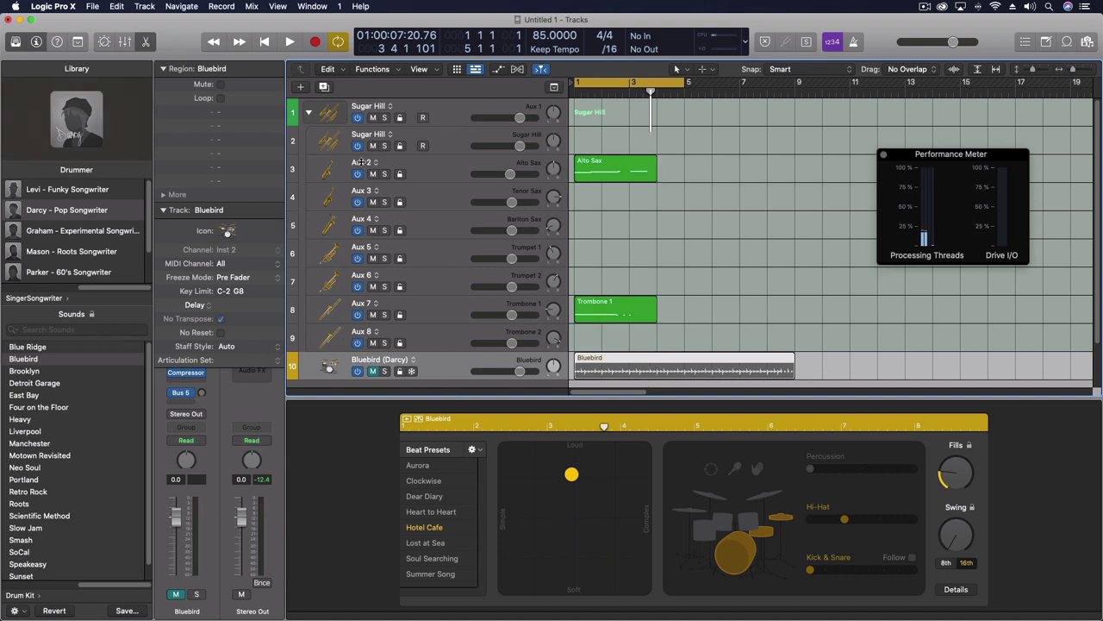
{"action": "left_click", "coordinate": [440, 139]}
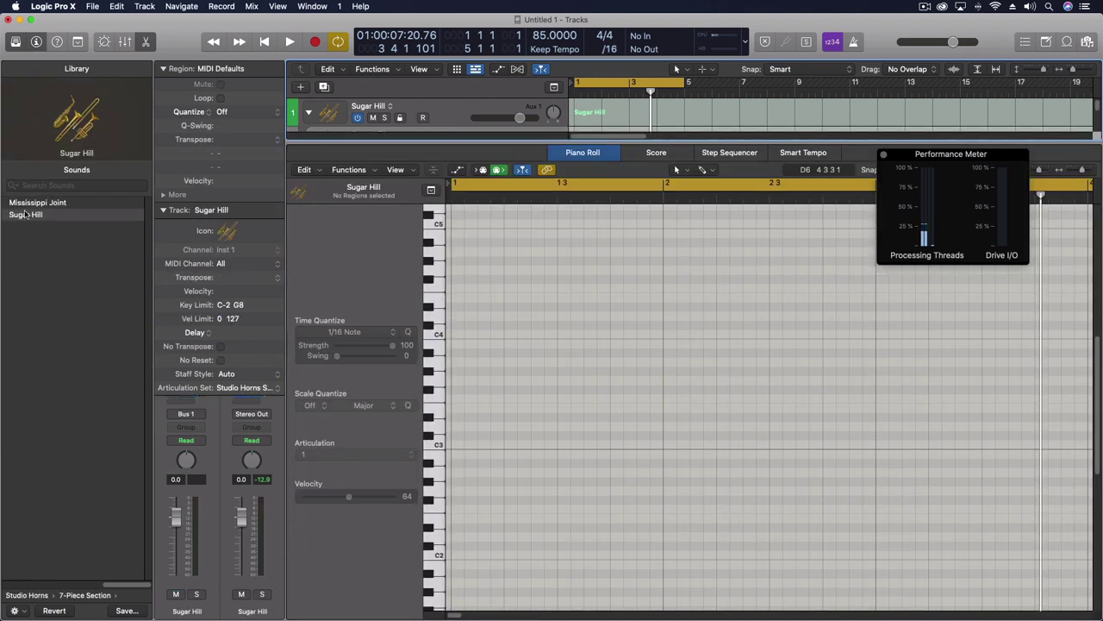
Open the Sugar Hill Studio Horns Jazz Section window, move it aside, and close the Piano Roll.
{"action": "left_click", "coordinate": [164, 210]}
{"action": "left_click", "coordinate": [188, 308]}
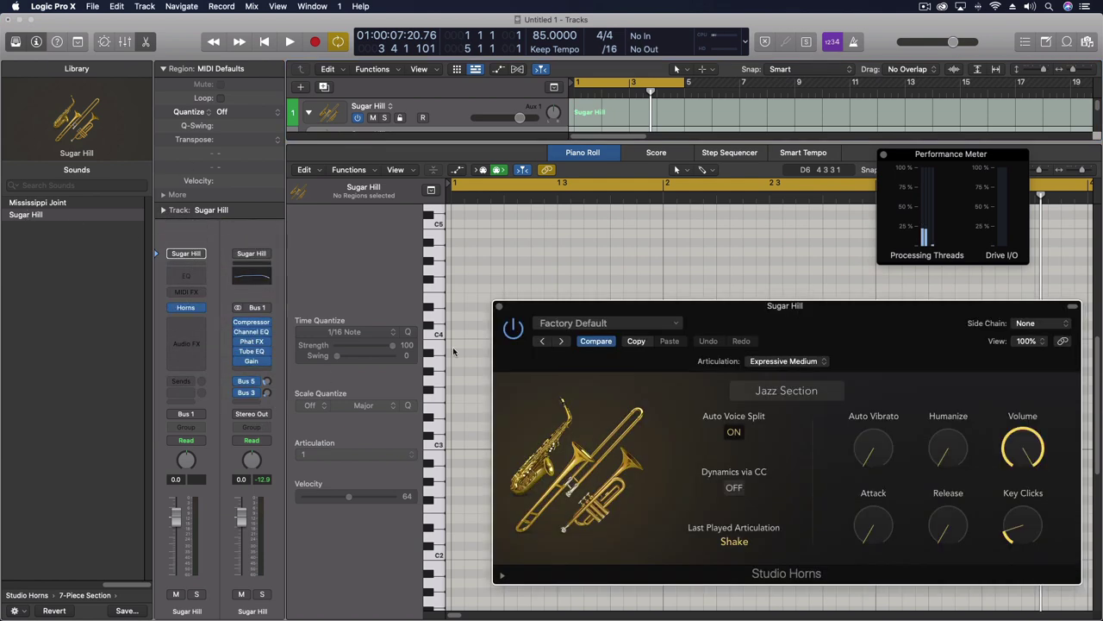
{"action": "left_click_drag", "start_coordinate": [805, 330], "coordinate": [521, 165]}
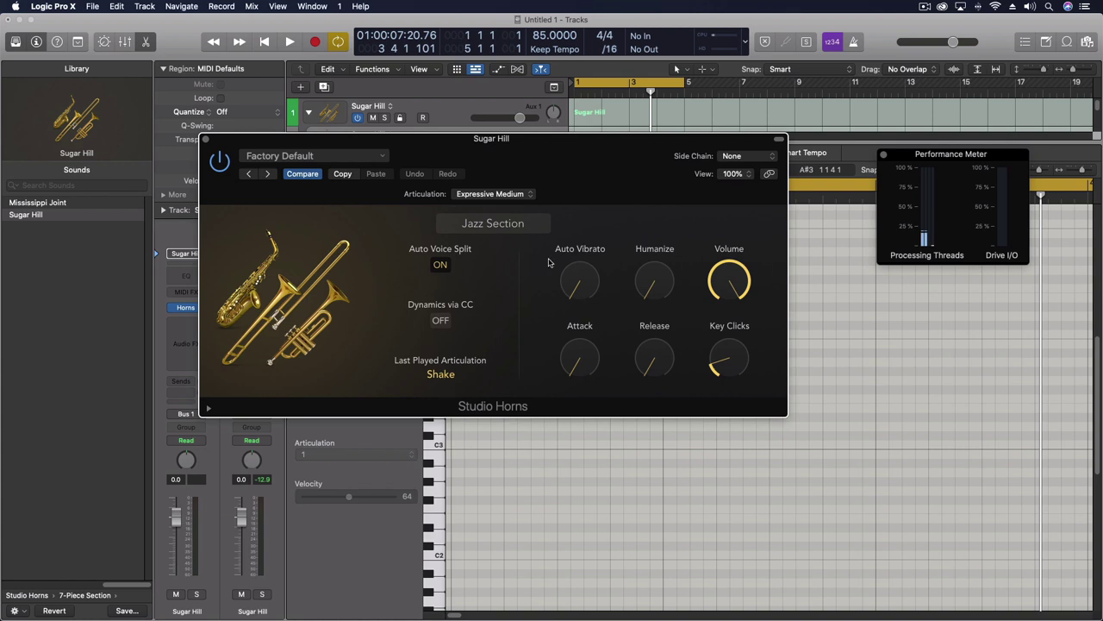
{"action": "left_click_drag", "start_coordinate": [575, 191], "coordinate": [863, 363]}
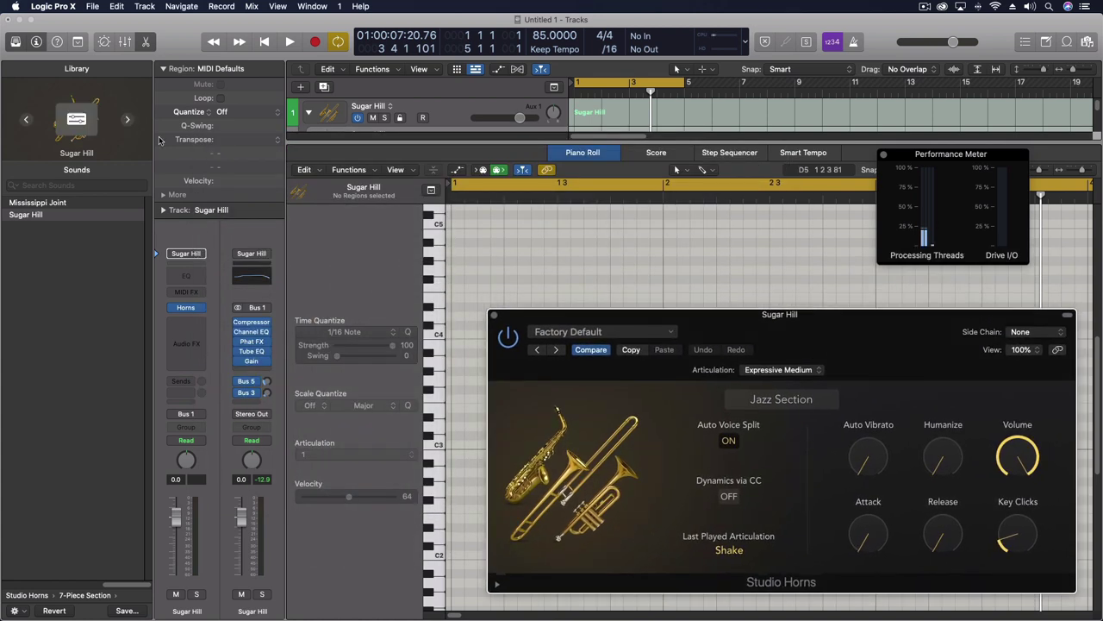
{"action": "left_click", "coordinate": [146, 41]}
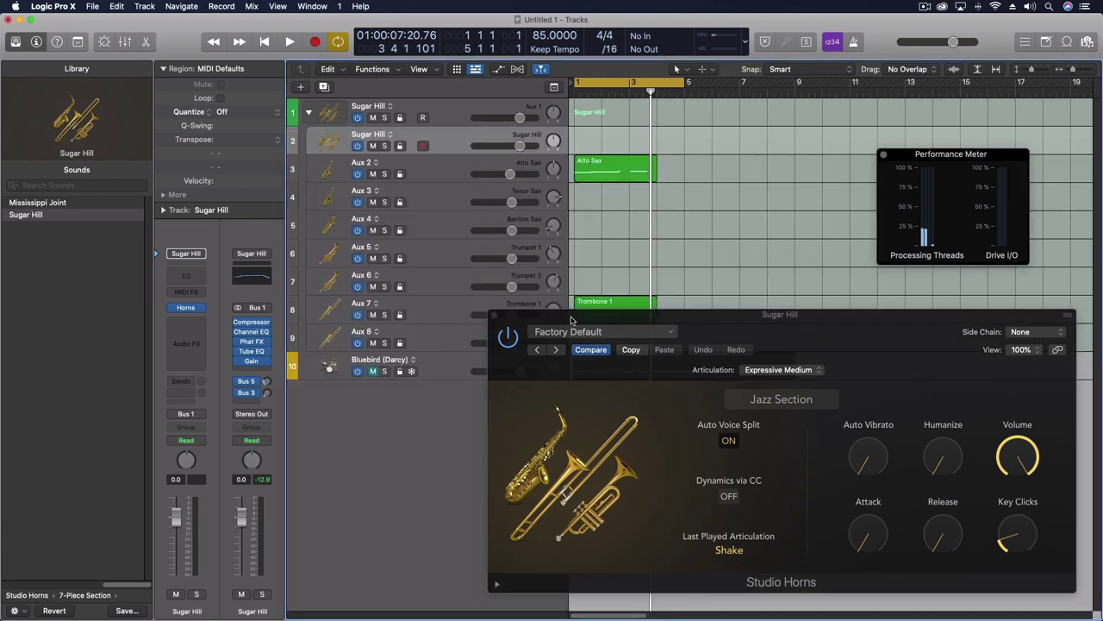
{"action": "left_click_drag", "start_coordinate": [570, 321], "coordinate": [789, 67]}
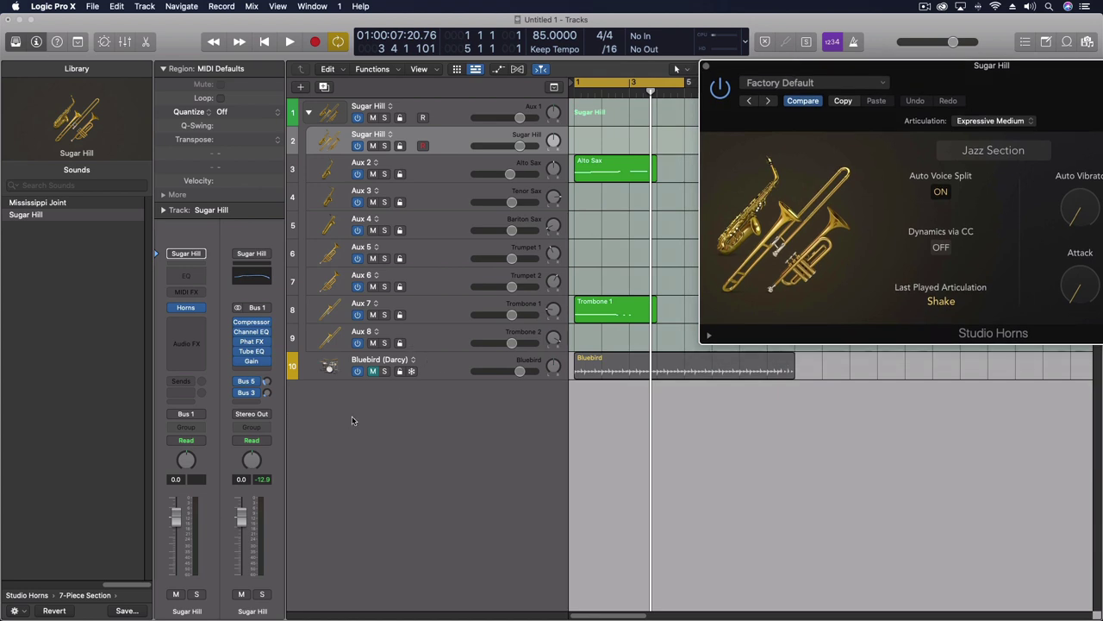
Add two Default tracks via Track > New Software Instrument Track, twice.
{"action": "left_click", "coordinate": [144, 6]}
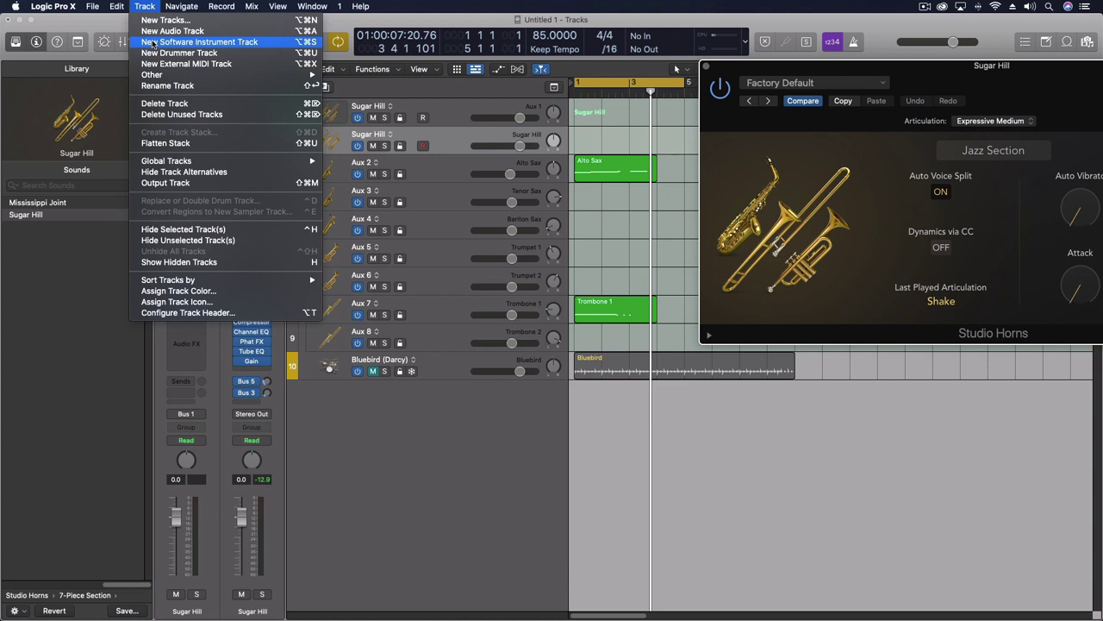
{"action": "left_click", "coordinate": [152, 42]}
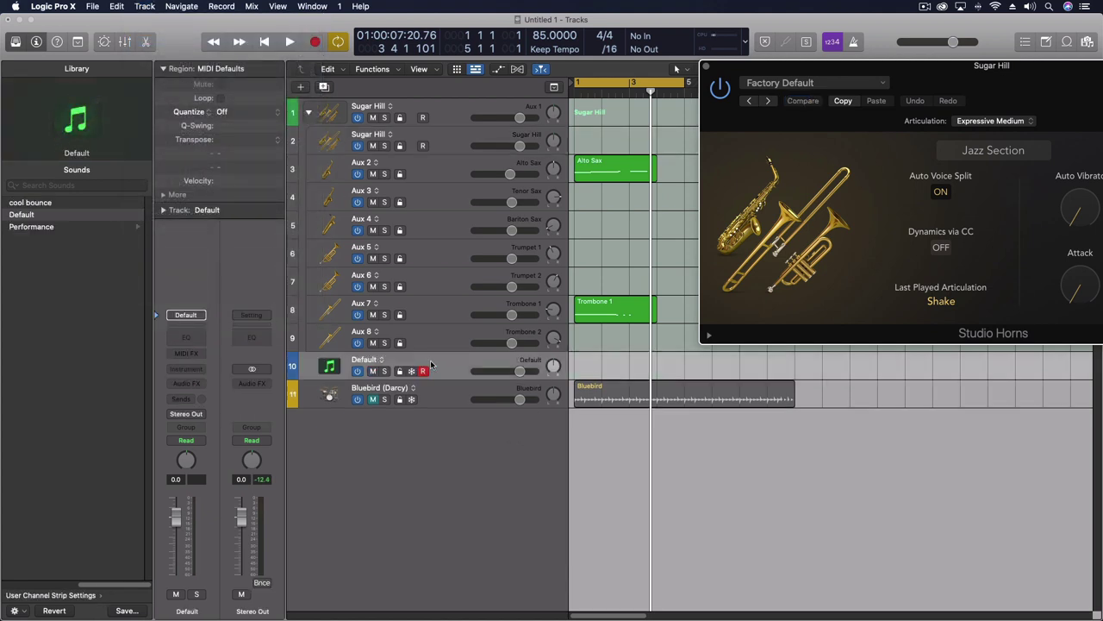
{"action": "left_click", "coordinate": [183, 6]}
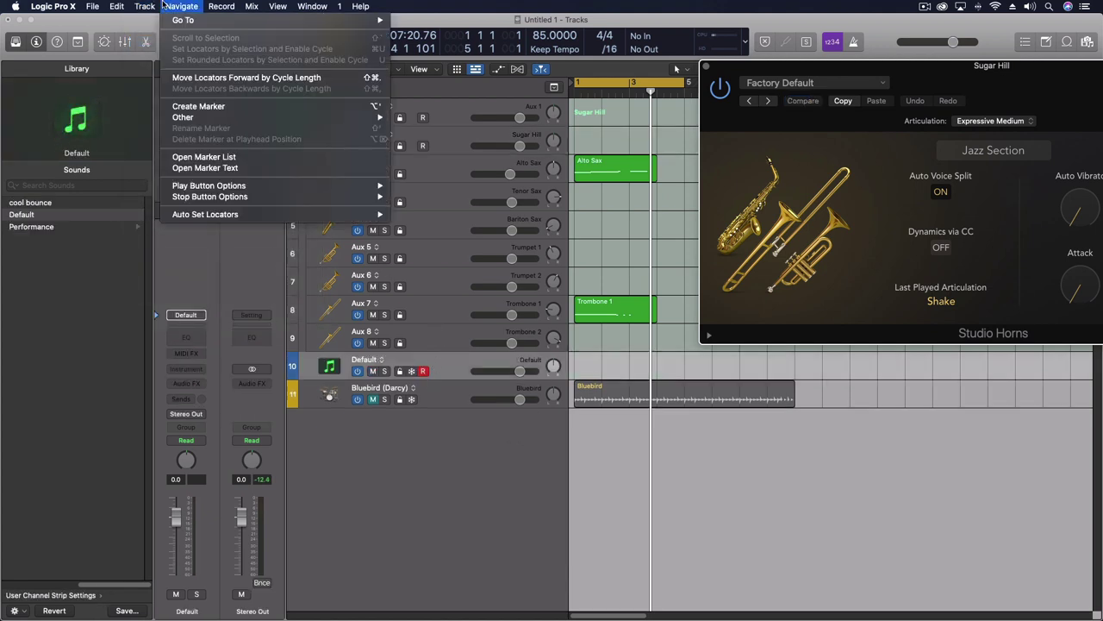
{"action": "mouse_move", "coordinate": [144, 6]}
{"action": "left_click", "coordinate": [198, 41]}
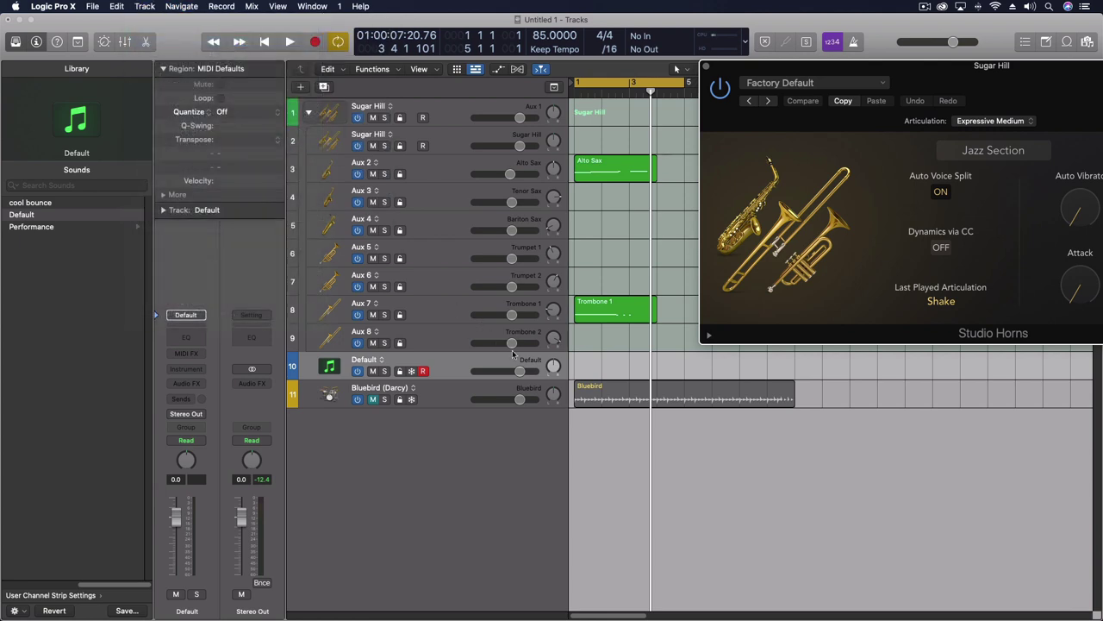
Load a stereo Studio Horns instrument on the first new track, Inst 3.
{"action": "left_click", "coordinate": [445, 356]}
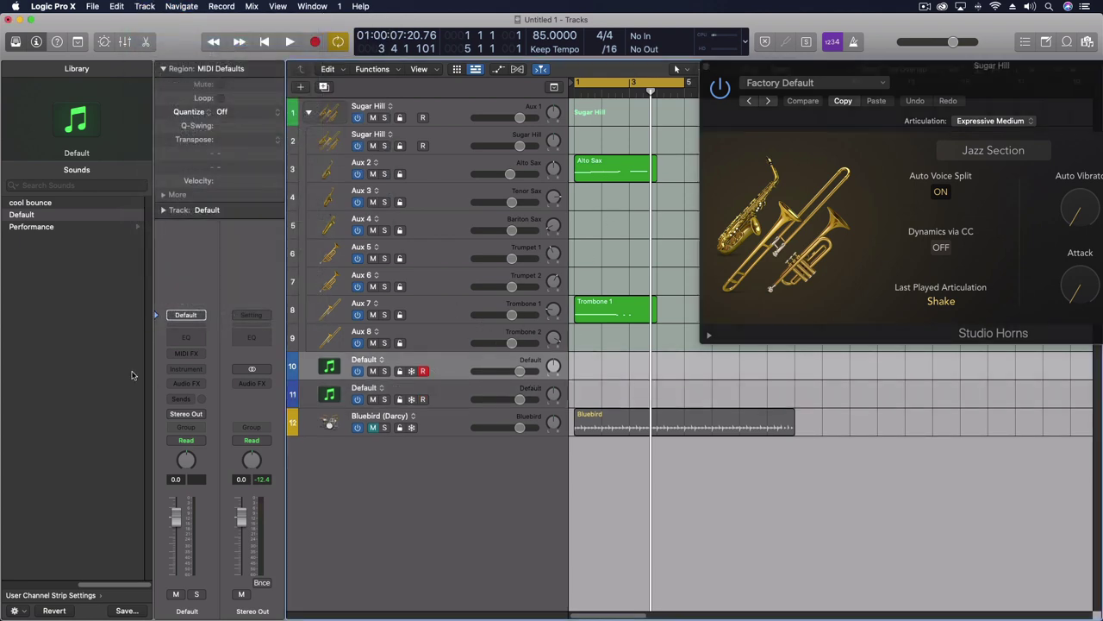
{"action": "left_click", "coordinate": [178, 369]}
{"action": "mouse_move", "coordinate": [194, 402]}
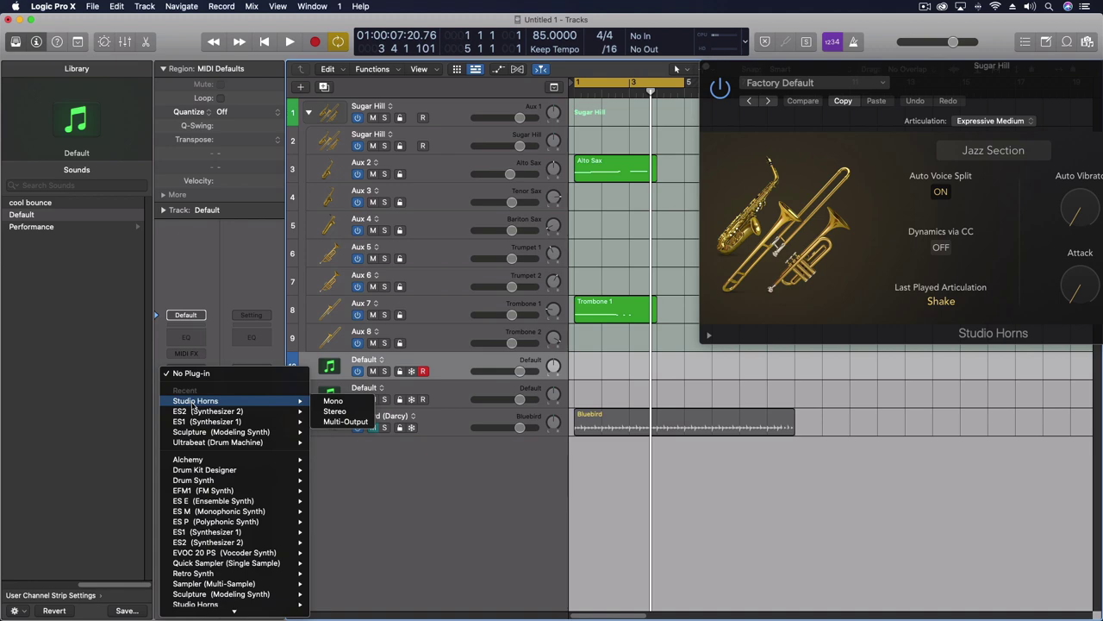
{"action": "left_click", "coordinate": [360, 412]}
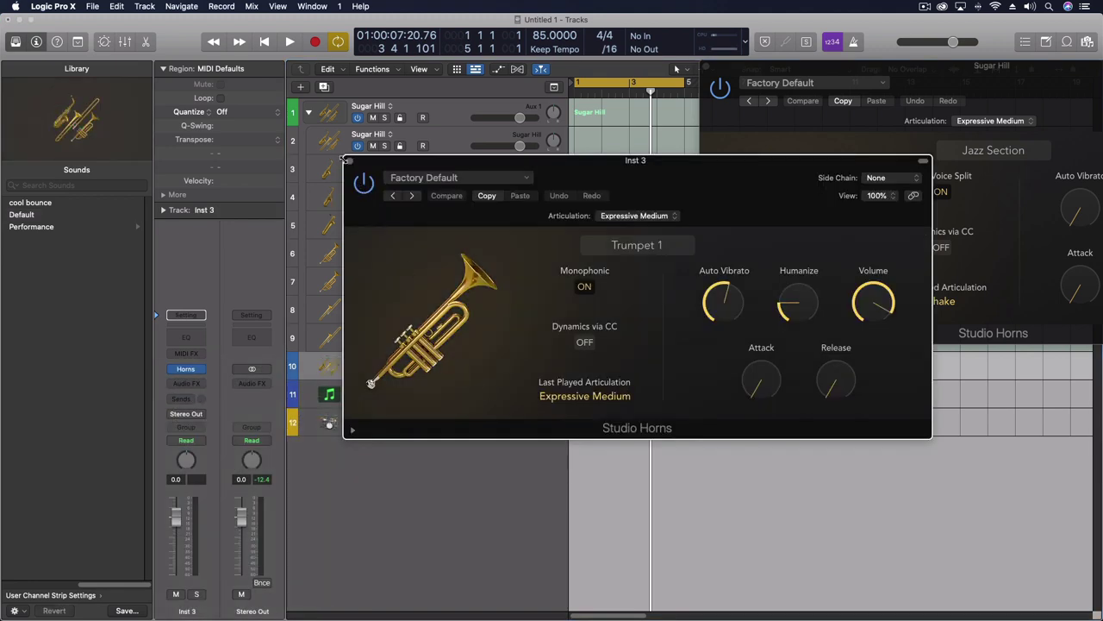
{"action": "left_click", "coordinate": [350, 162]}
Load a stereo Studio Horns instrument on Inst 4, then reselect Inst 3.
{"action": "left_click", "coordinate": [447, 389]}
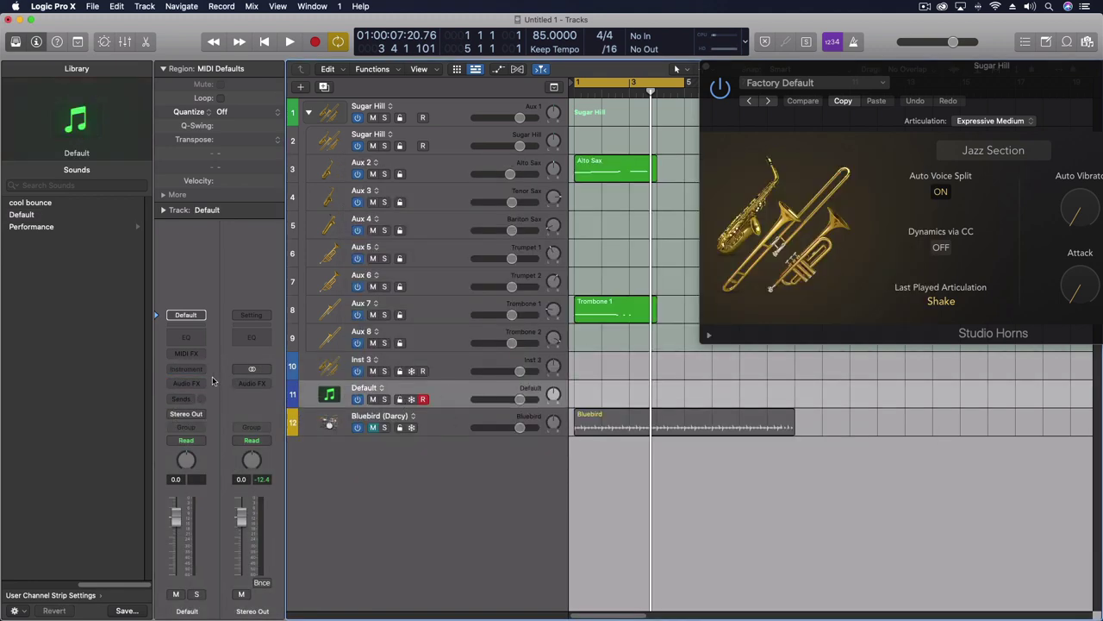
{"action": "left_click", "coordinate": [185, 371]}
{"action": "mouse_move", "coordinate": [195, 401]}
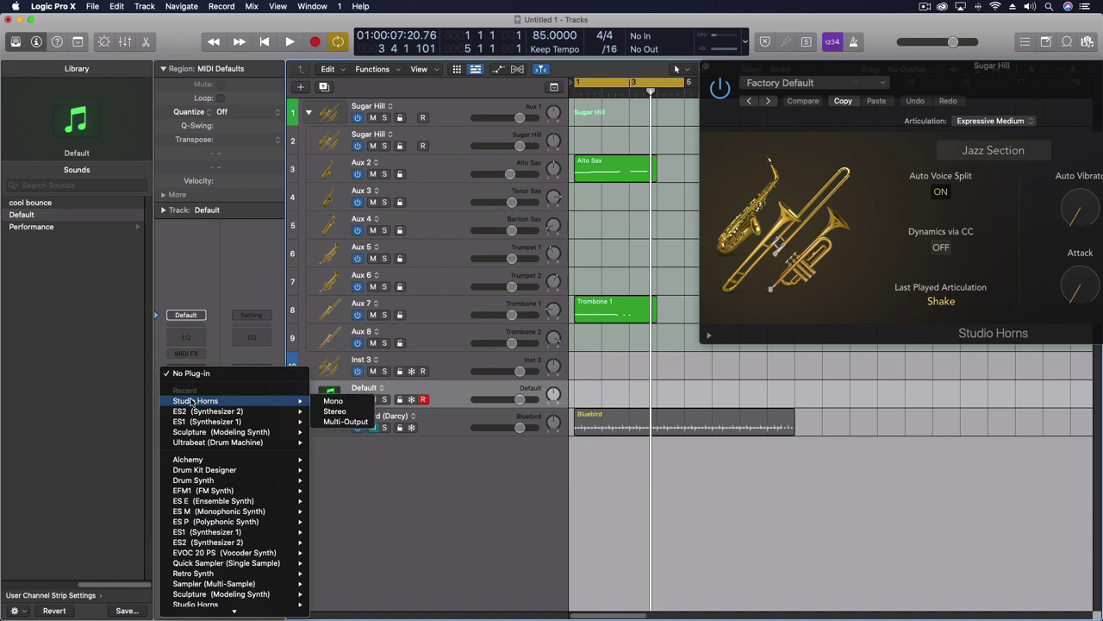
{"action": "left_click", "coordinate": [342, 412]}
{"action": "left_click", "coordinate": [350, 162]}
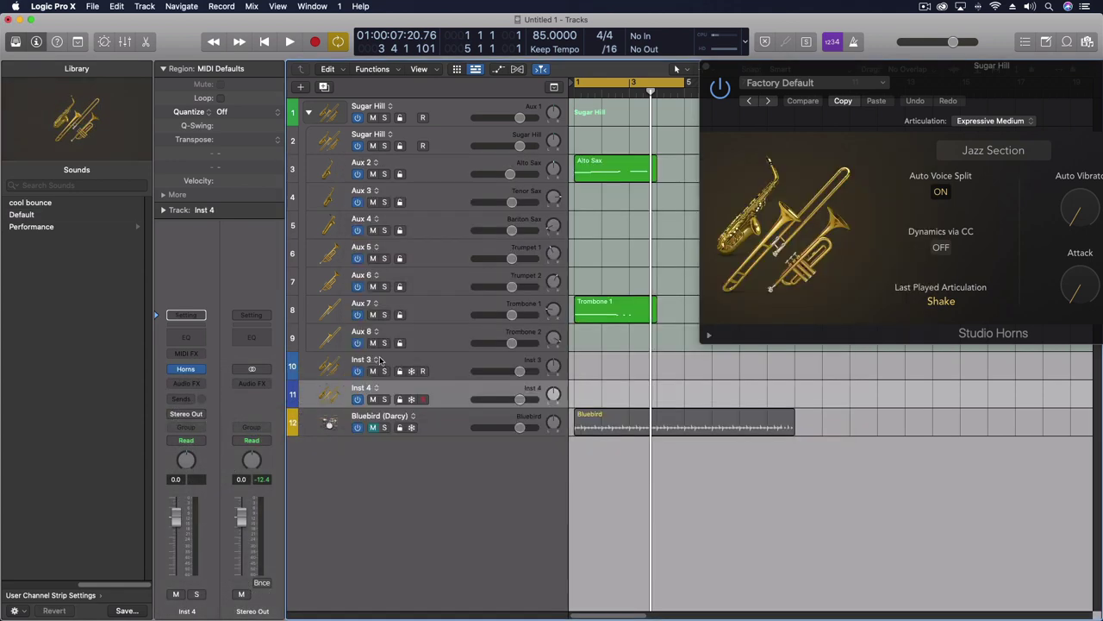
{"action": "left_click", "coordinate": [435, 360]}
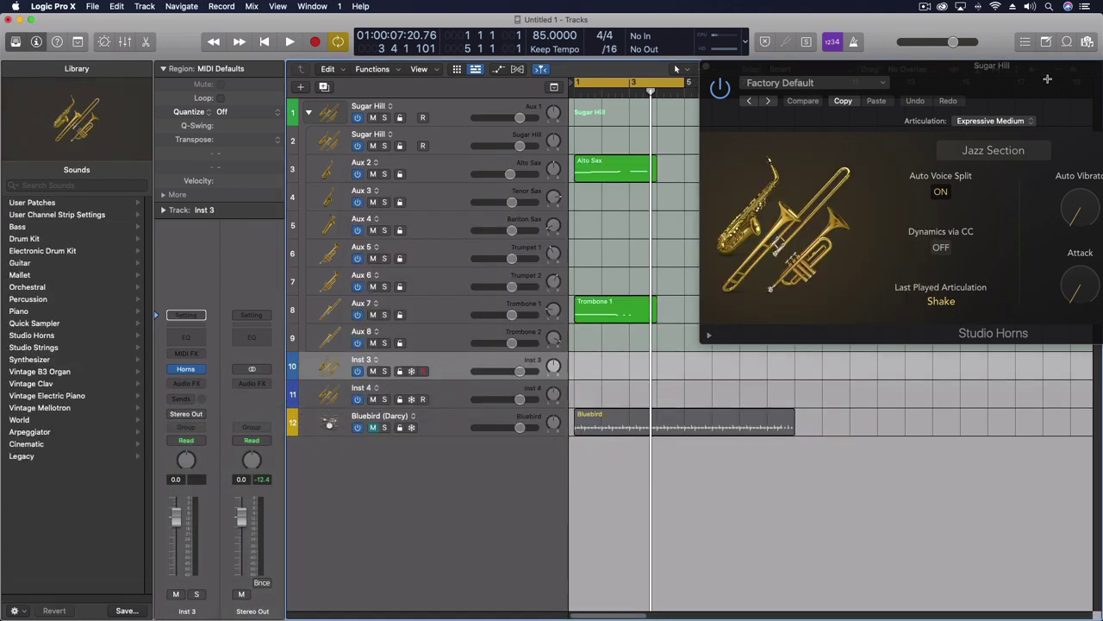
Close the Sugar Hill window and set Inst 3's Studio Horns to Alto Sax 1.
{"action": "left_click", "coordinate": [707, 69]}
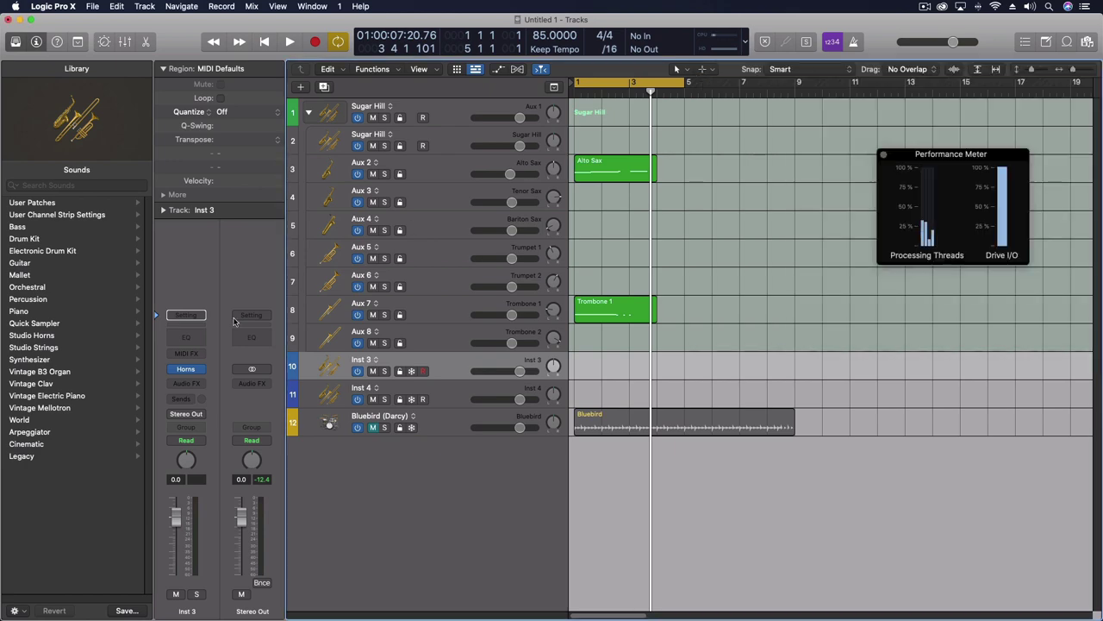
{"action": "left_click", "coordinate": [189, 370]}
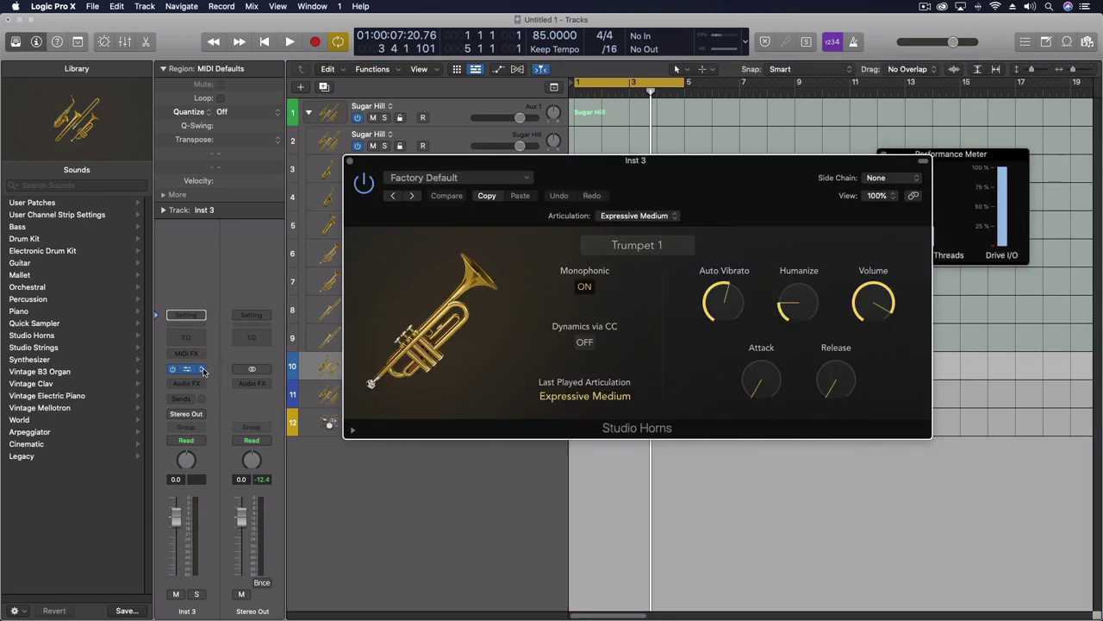
{"action": "left_click", "coordinate": [635, 246]}
{"action": "left_click", "coordinate": [576, 320]}
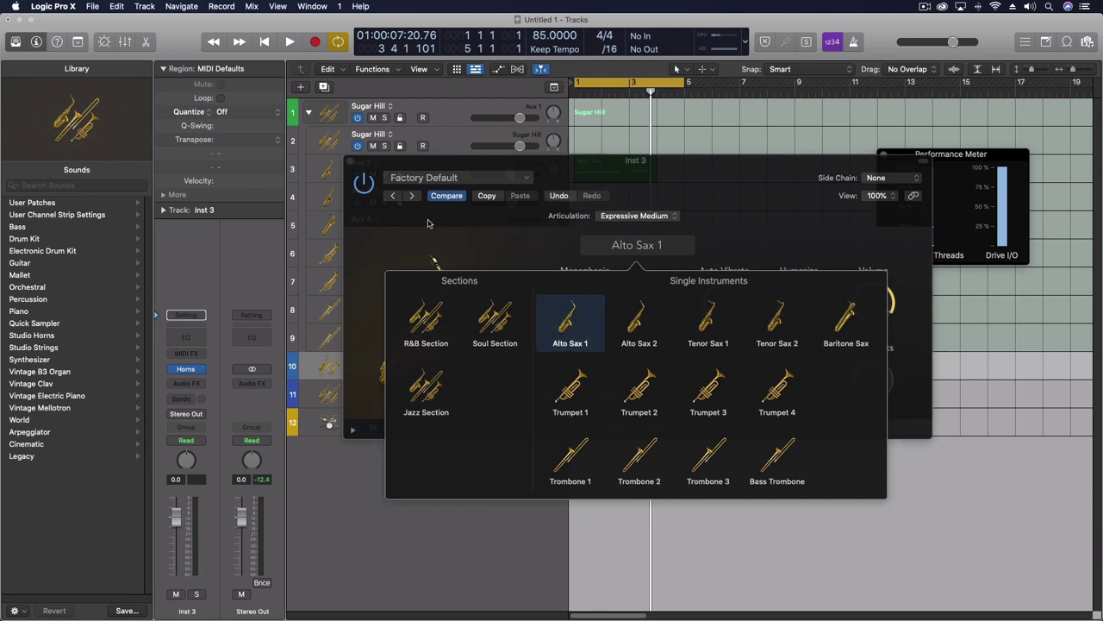
{"action": "left_click", "coordinate": [351, 161]}
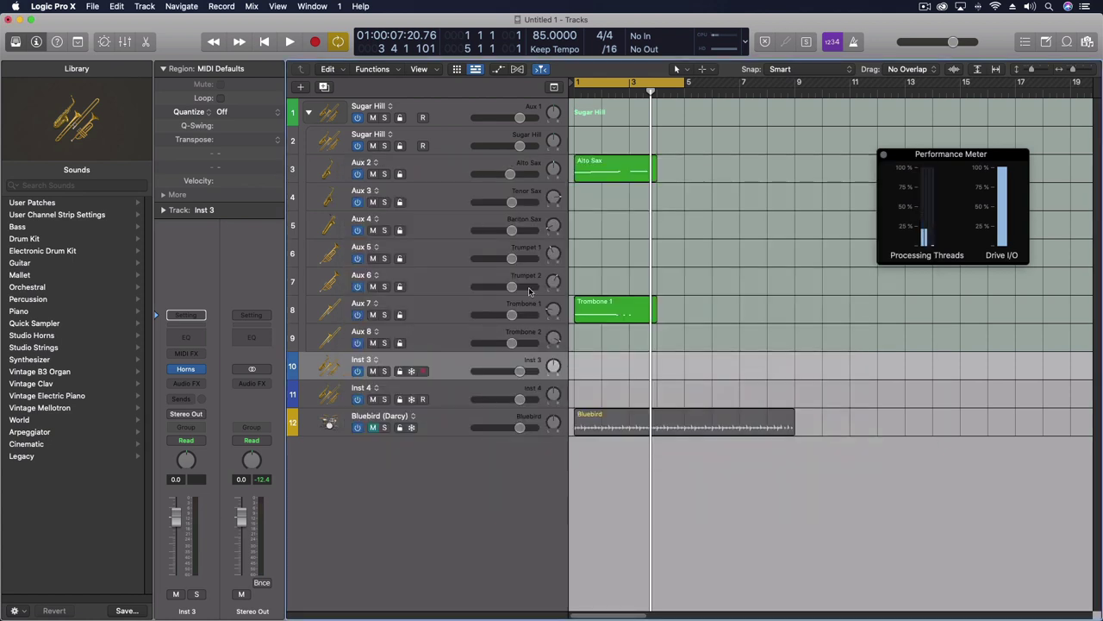
Set Inst 4 to Trombone 1, then drag the Alto Sax and Trombone 1 regions onto Inst 3 and Inst 4.
{"action": "left_click", "coordinate": [456, 386]}
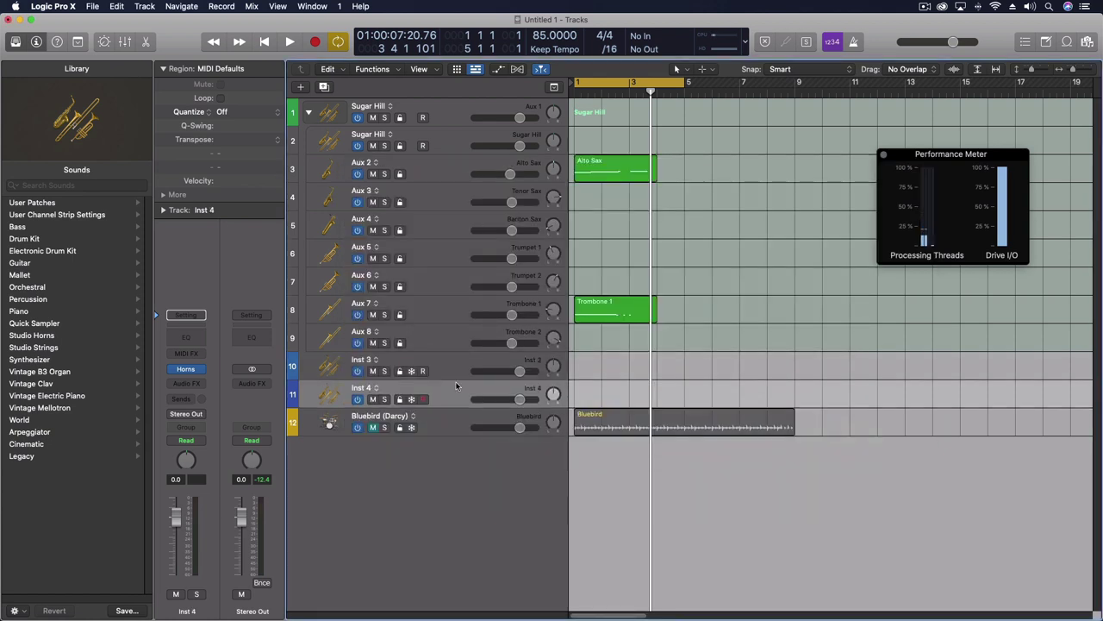
{"action": "left_click", "coordinate": [186, 369]}
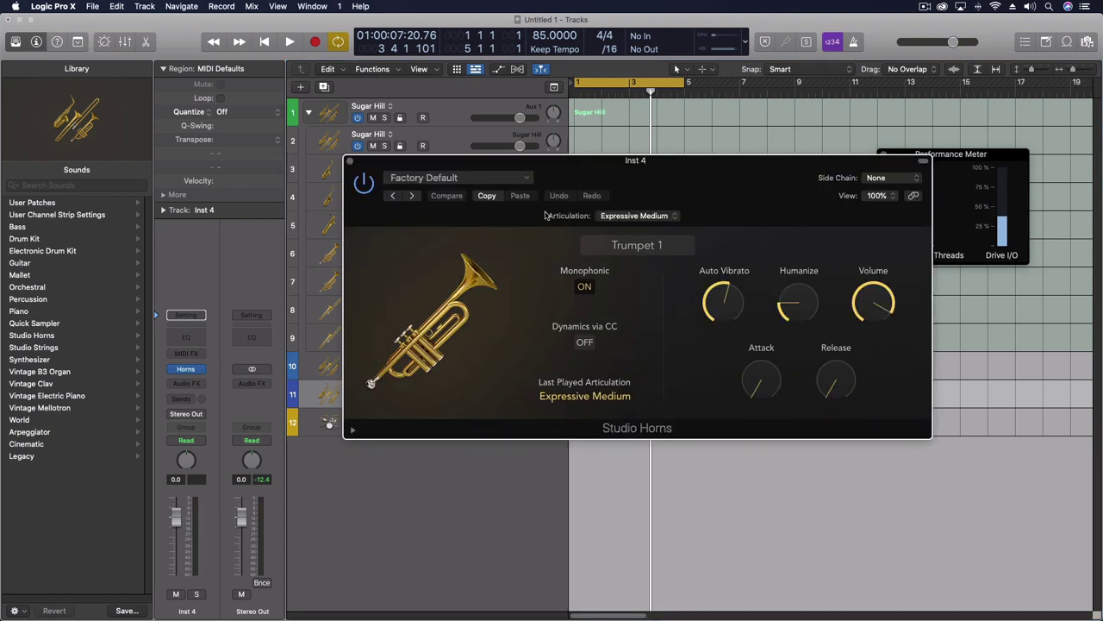
{"action": "left_click", "coordinate": [639, 246]}
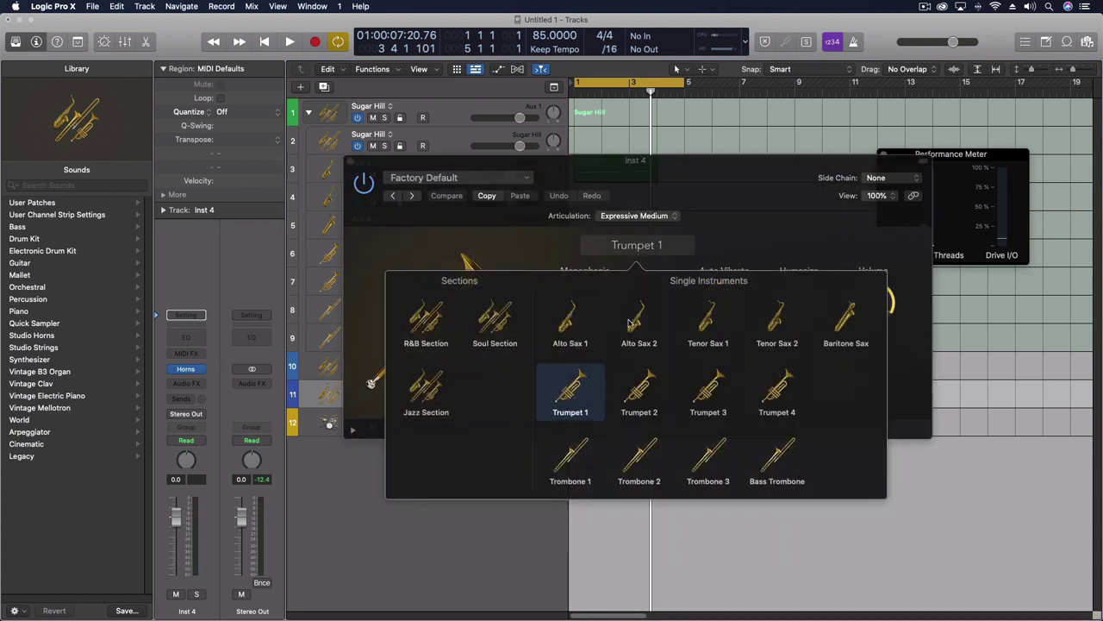
{"action": "left_click", "coordinate": [572, 457]}
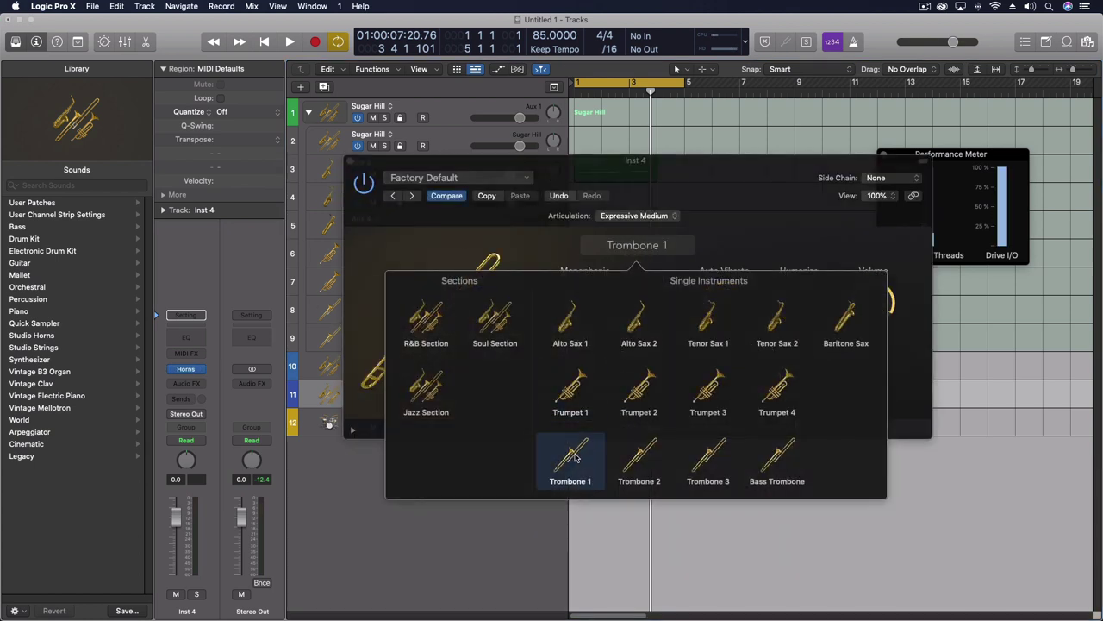
{"action": "left_click", "coordinate": [350, 162]}
{"action": "left_click_drag", "start_coordinate": [607, 162], "coordinate": [603, 356]}
{"action": "left_click_drag", "start_coordinate": [612, 305], "coordinate": [620, 392]}
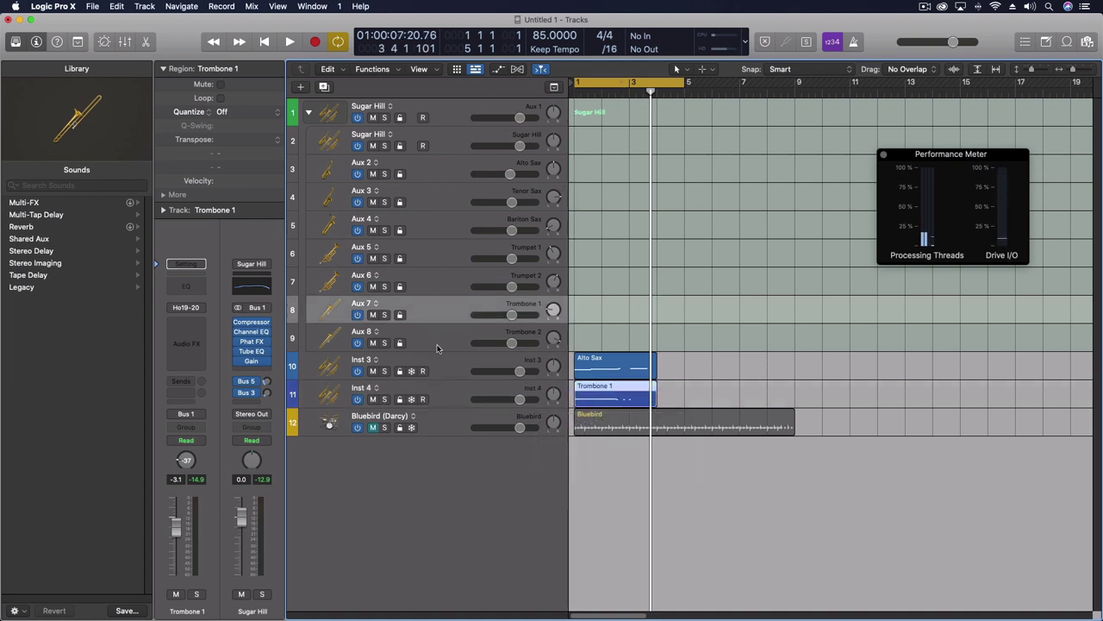
Give Inst 3 the Studio Horns > Studio Alto Sax 1 articulation set.
{"action": "left_click", "coordinate": [451, 369]}
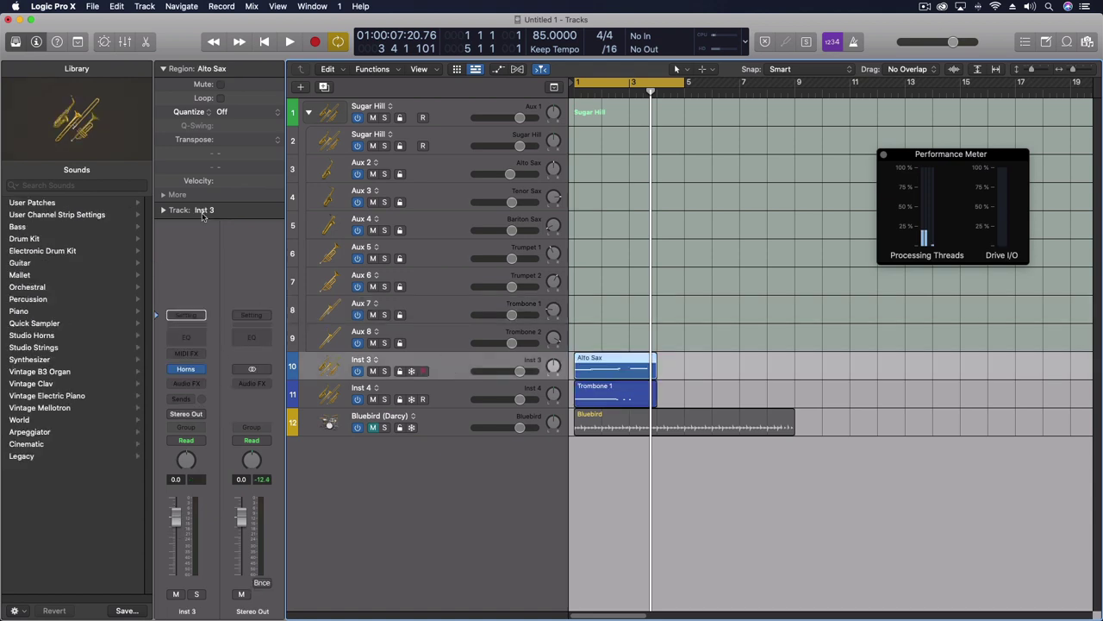
{"action": "left_click", "coordinate": [164, 211]}
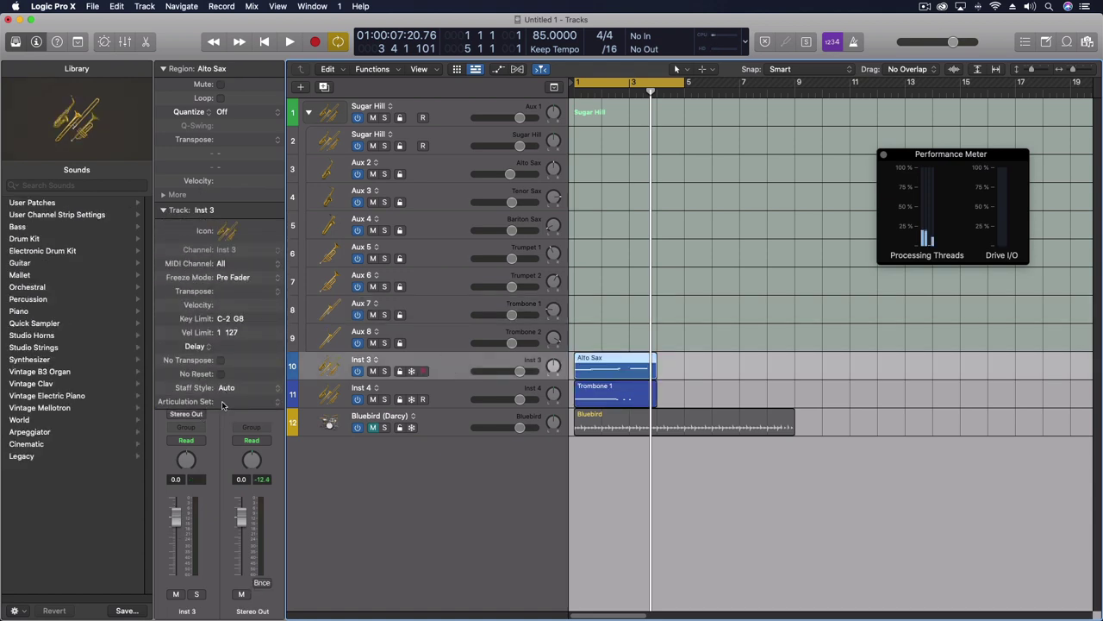
{"action": "left_click", "coordinate": [221, 404]}
{"action": "mouse_move", "coordinate": [259, 456]}
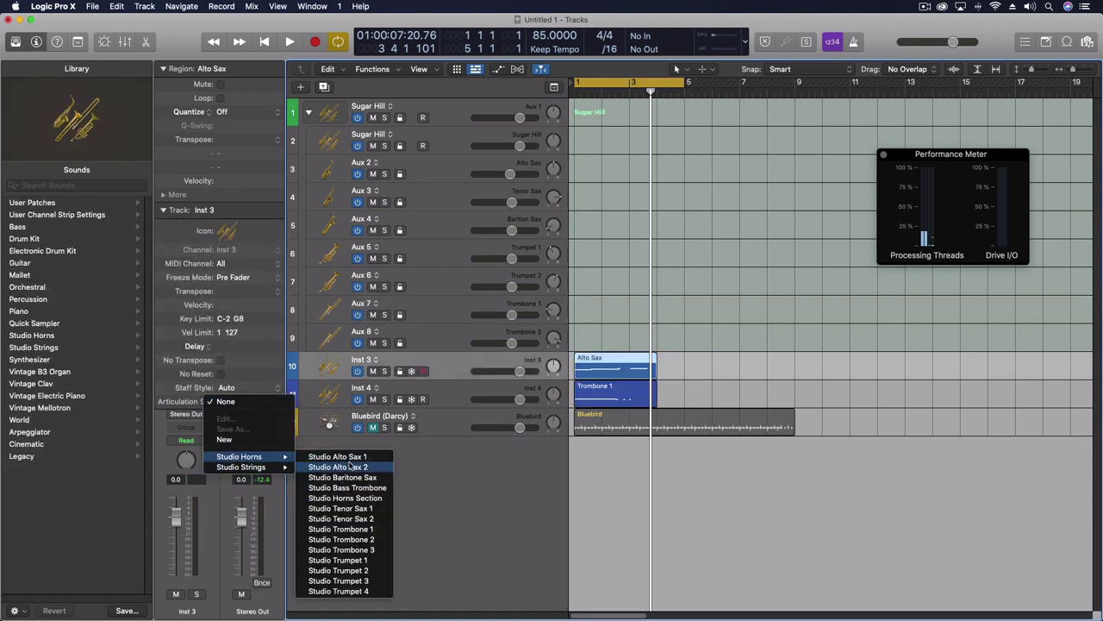
{"action": "left_click", "coordinate": [353, 457]}
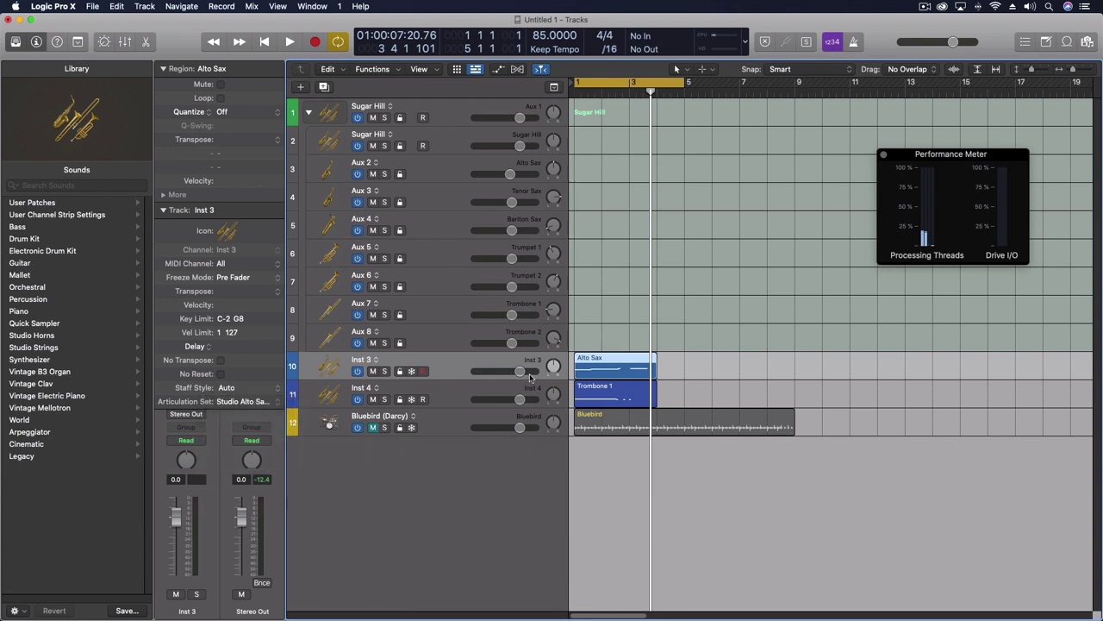
Give Inst 4 the Studio Horns > Studio Trombone 1 articulation set.
{"action": "left_click", "coordinate": [448, 396]}
{"action": "left_click", "coordinate": [231, 402]}
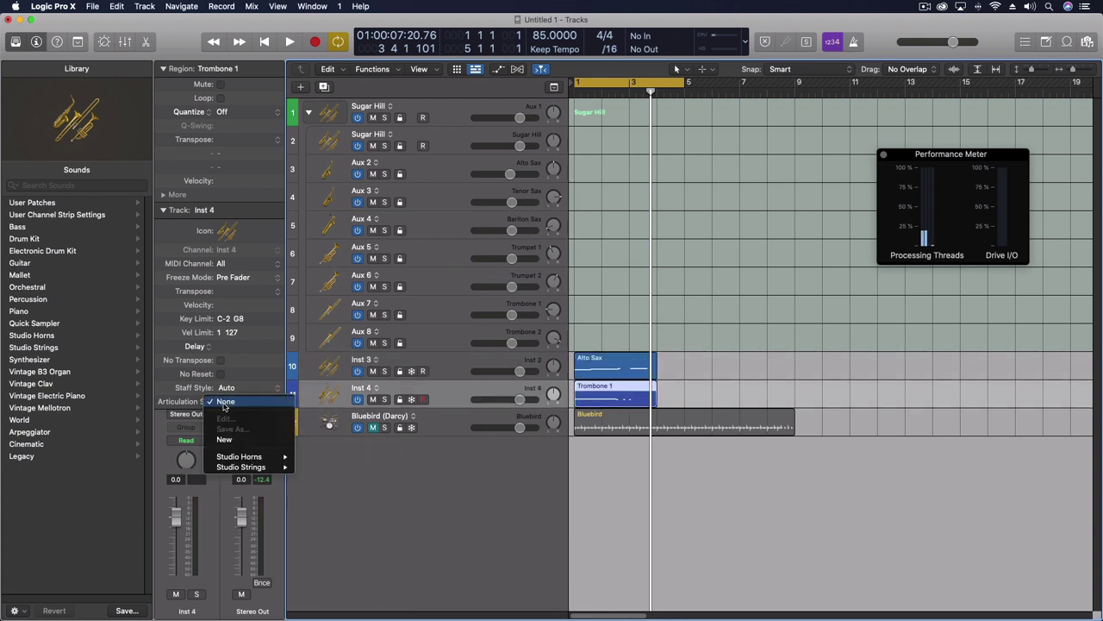
{"action": "mouse_move", "coordinate": [231, 456]}
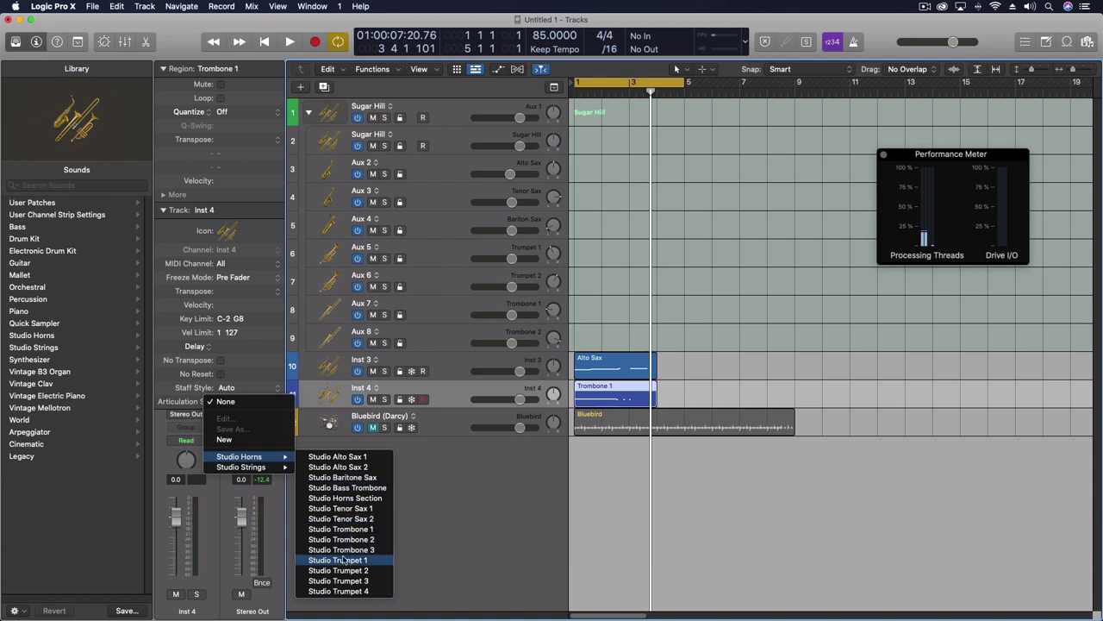
{"action": "left_click", "coordinate": [348, 528]}
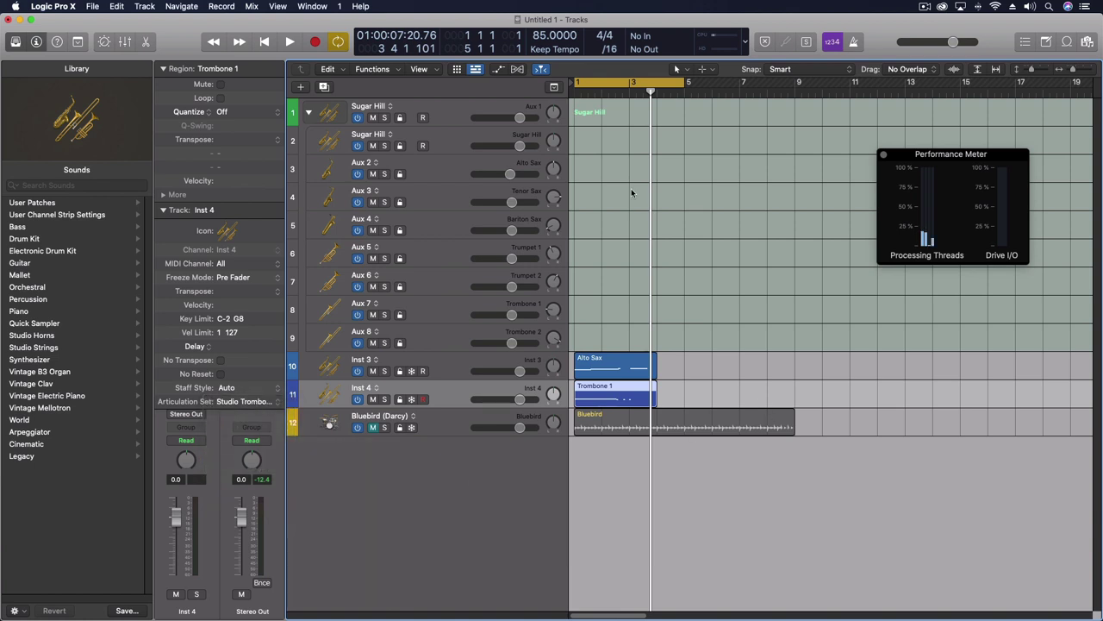
{"action": "key", "text": "Return"}
{"action": "key", "text": "space"}
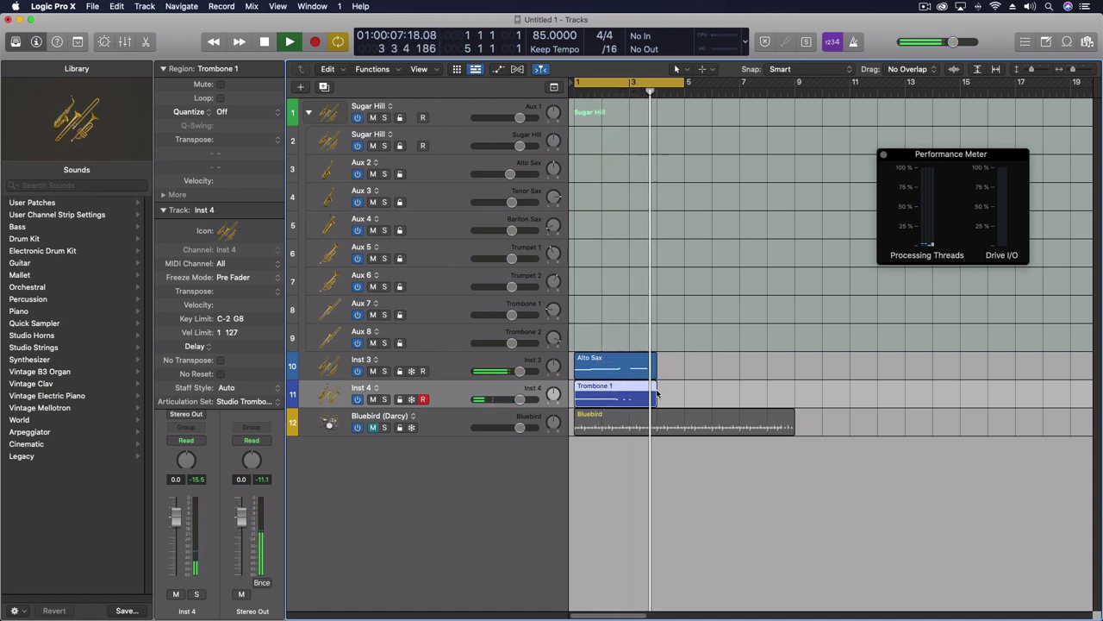
{"action": "key", "text": "space"}
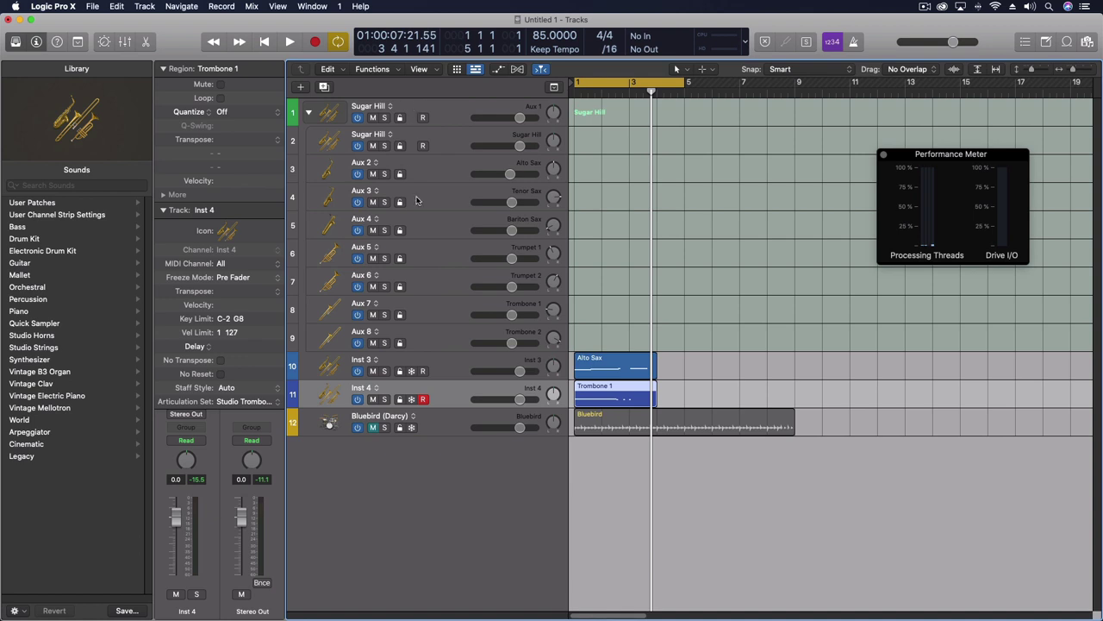
{"action": "left_click_drag", "start_coordinate": [488, 423], "coordinate": [530, 404]}
{"action": "left_click", "coordinate": [440, 369]}
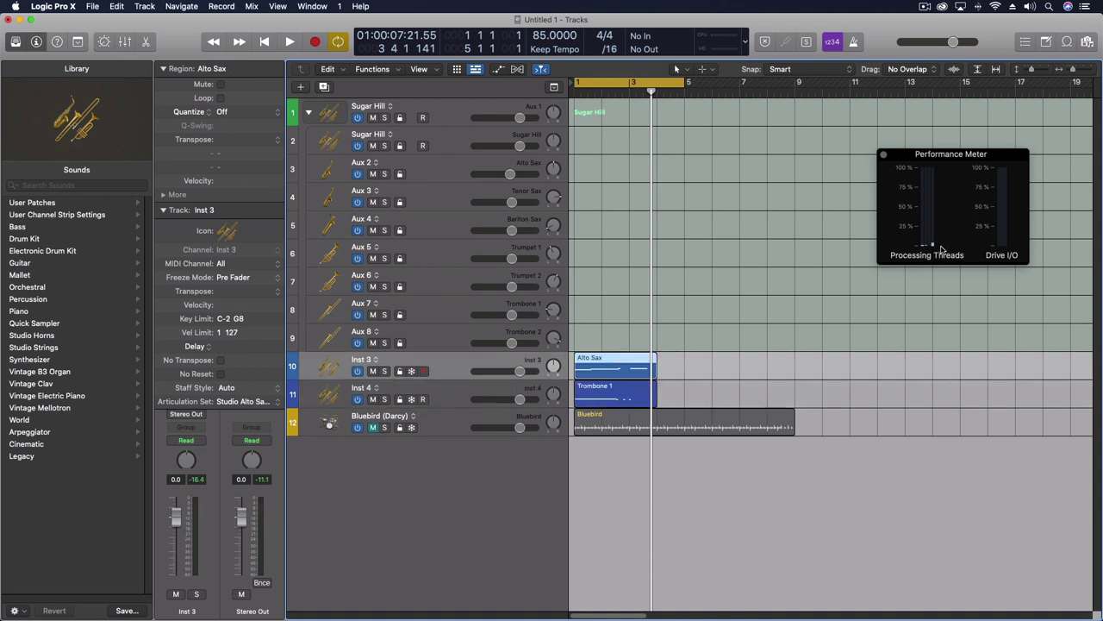
{"action": "key", "text": "space"}
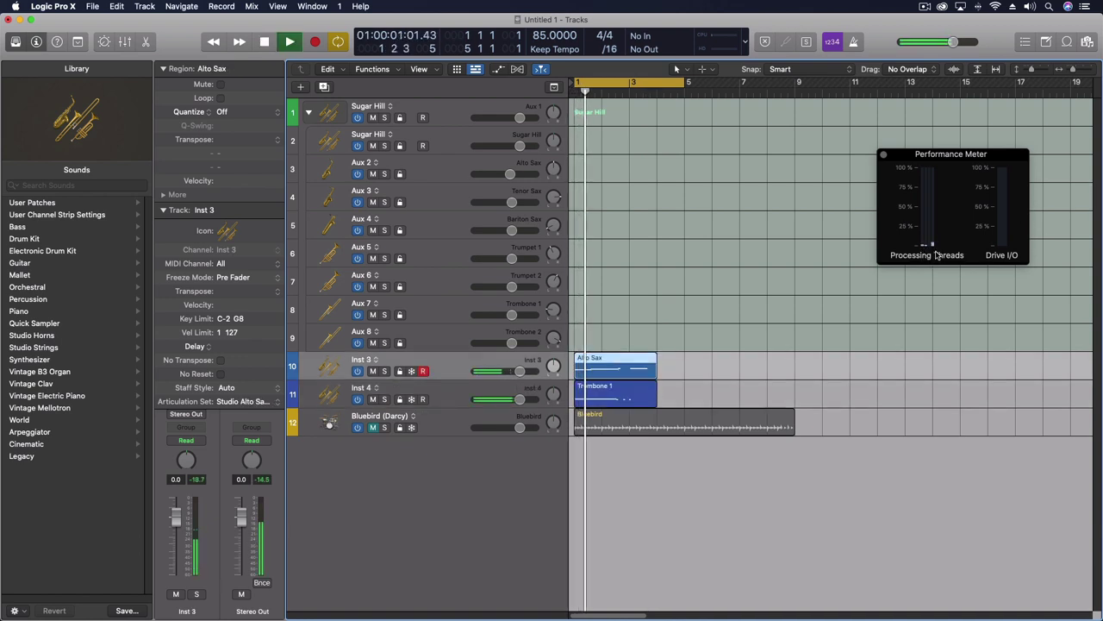
{"action": "key", "text": "space"}
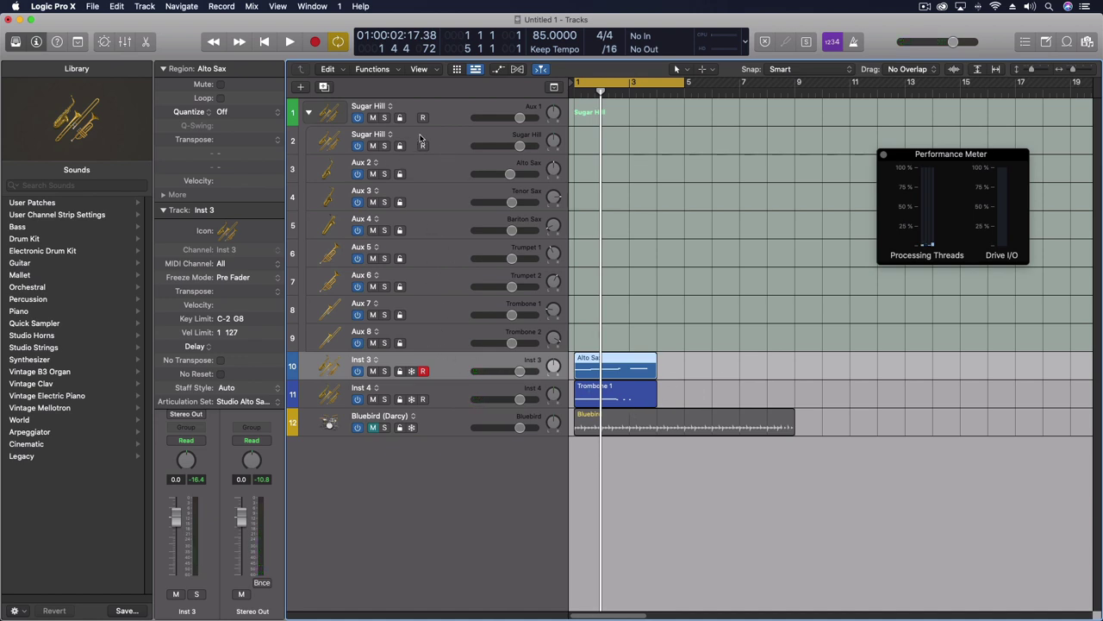
Delete the Sugar Hill horn stack and Bluebird drummer track, then pull the project end marker in.
{"action": "left_click", "coordinate": [443, 110]}
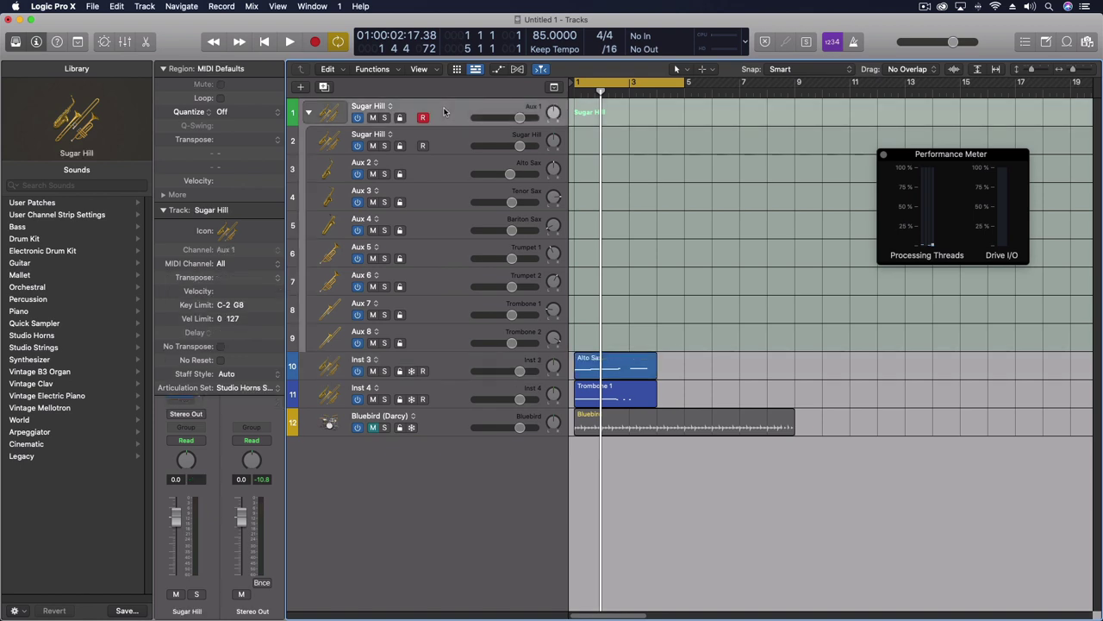
{"action": "key", "text": "super+BackSpace"}
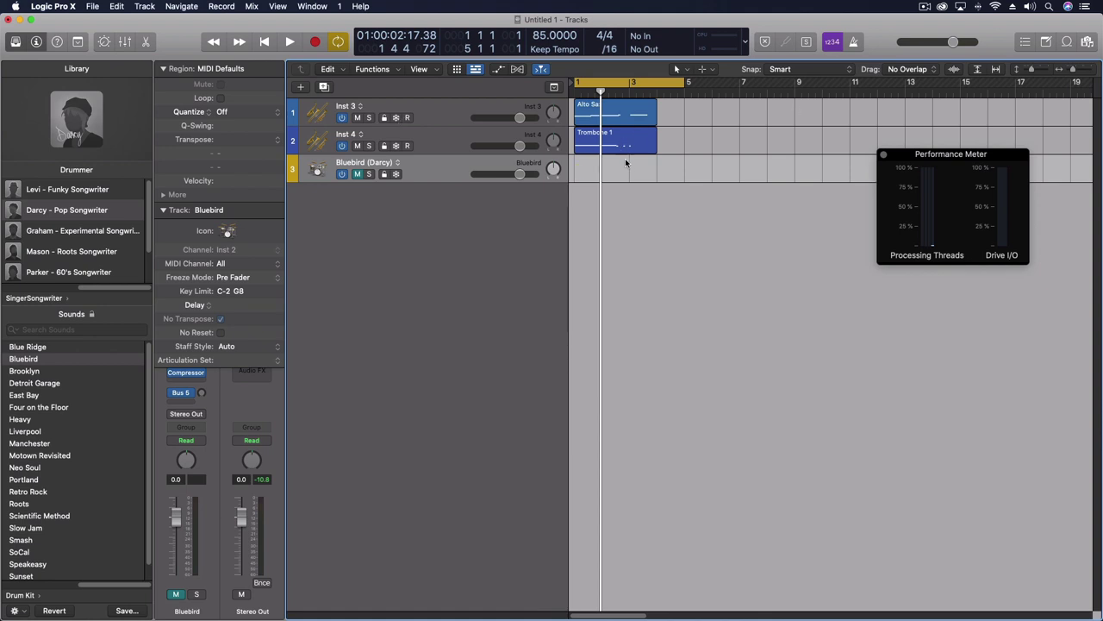
{"action": "key", "text": "super+z"}
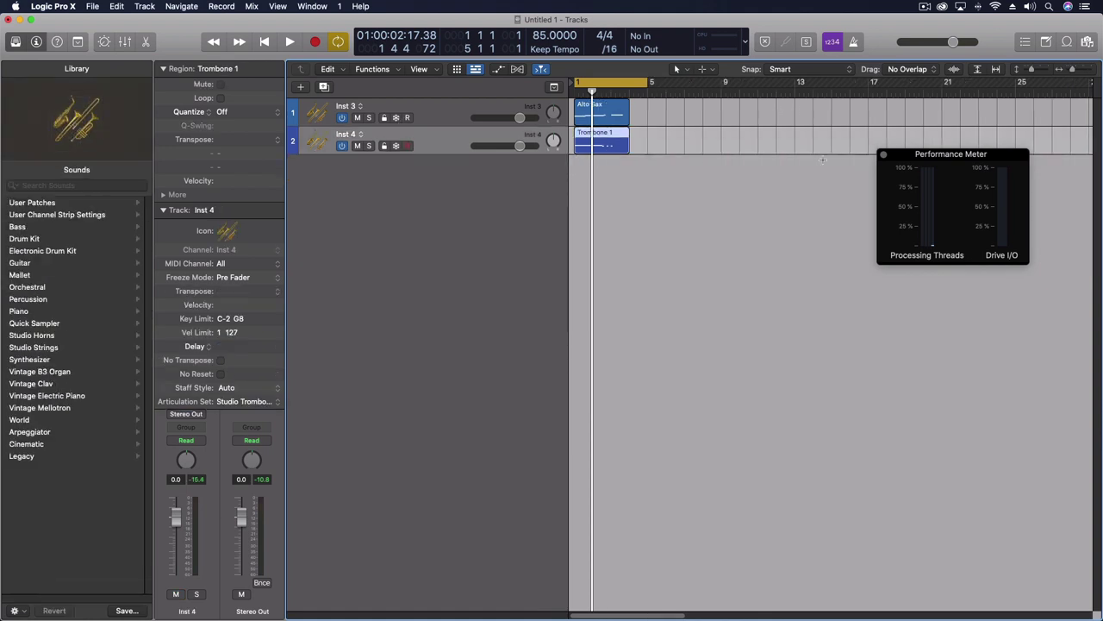
{"action": "key", "text": "super+Left"}
{"action": "key", "text": "super+Left"}
{"action": "key", "text": "super+Left"}
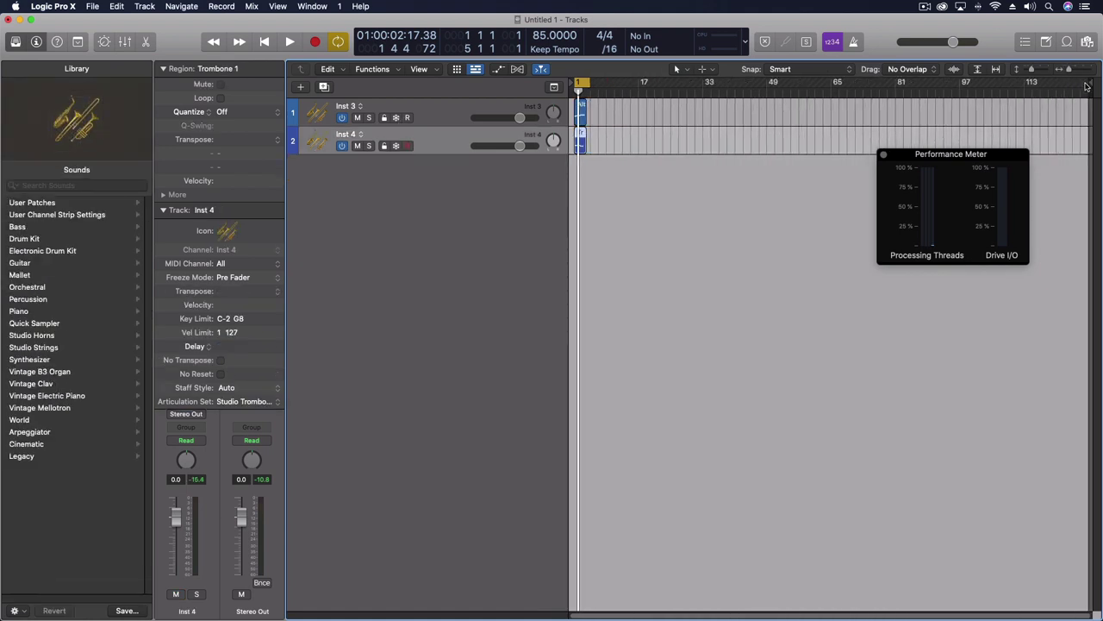
{"action": "left_click_drag", "start_coordinate": [1090, 85], "coordinate": [589, 118]}
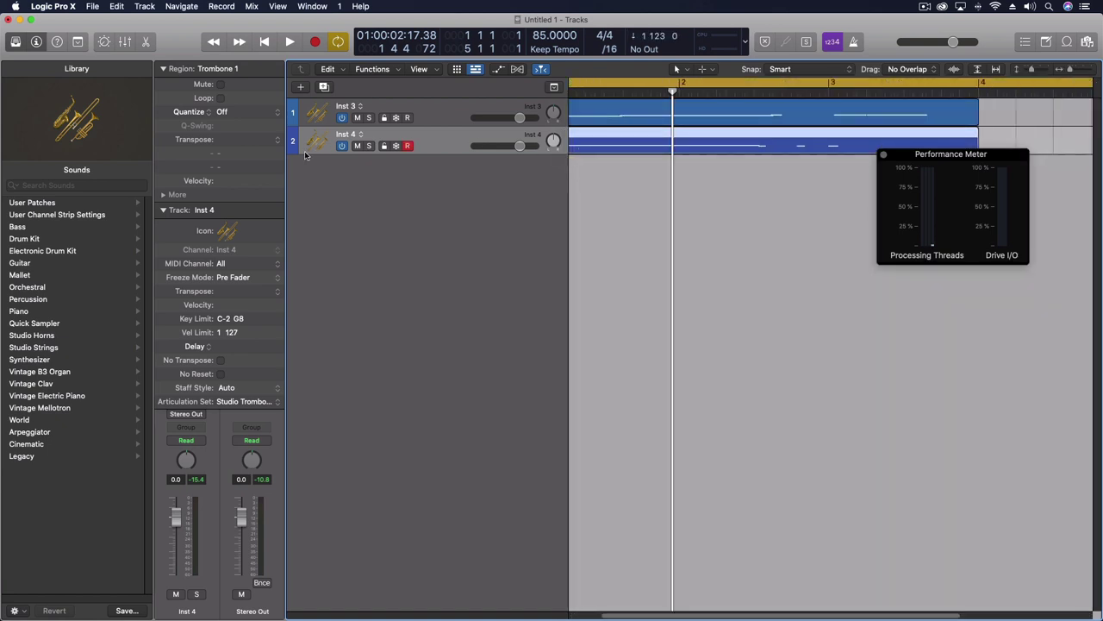
Freeze the Inst 3 alto sax and Inst 4 trombone tracks, rendering them through one playback pass.
{"action": "left_click", "coordinate": [396, 118]}
{"action": "left_click", "coordinate": [395, 145]}
{"action": "key", "text": "space"}
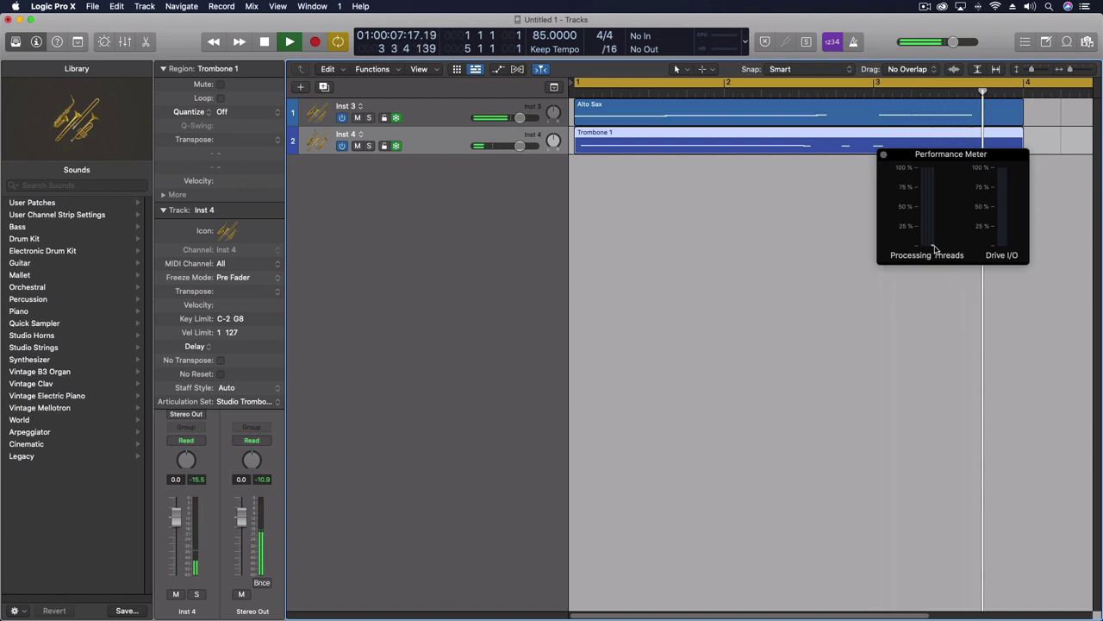
{"action": "key", "text": "space"}
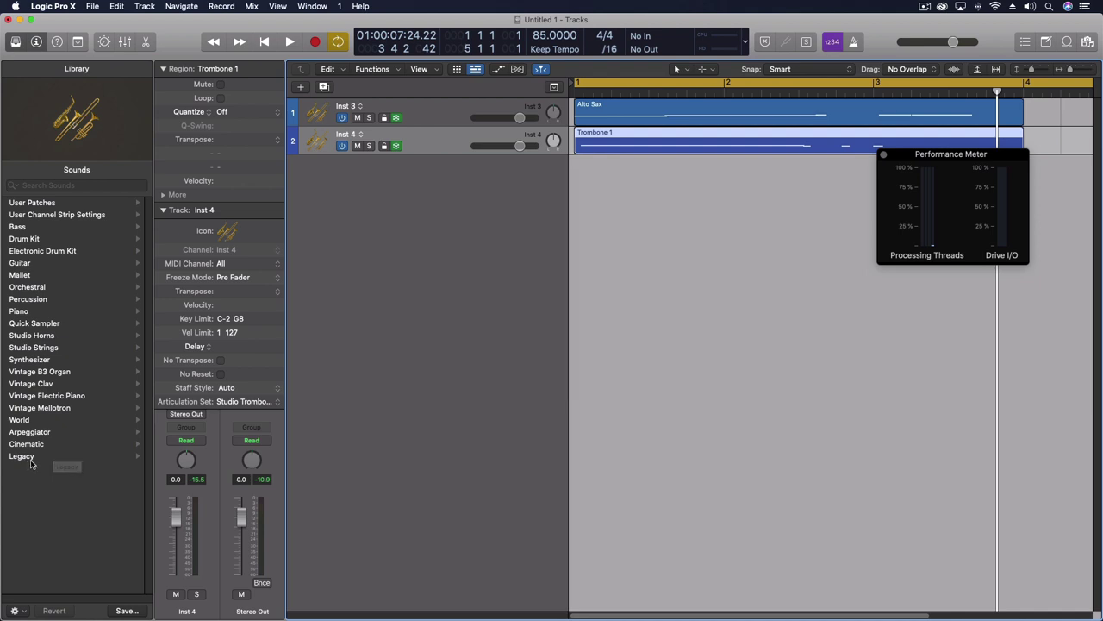
Move the Performance Meter window left, below the Alto Sax and Trombone 1 regions.
{"action": "left_click_drag", "start_coordinate": [902, 153], "coordinate": [605, 172]}
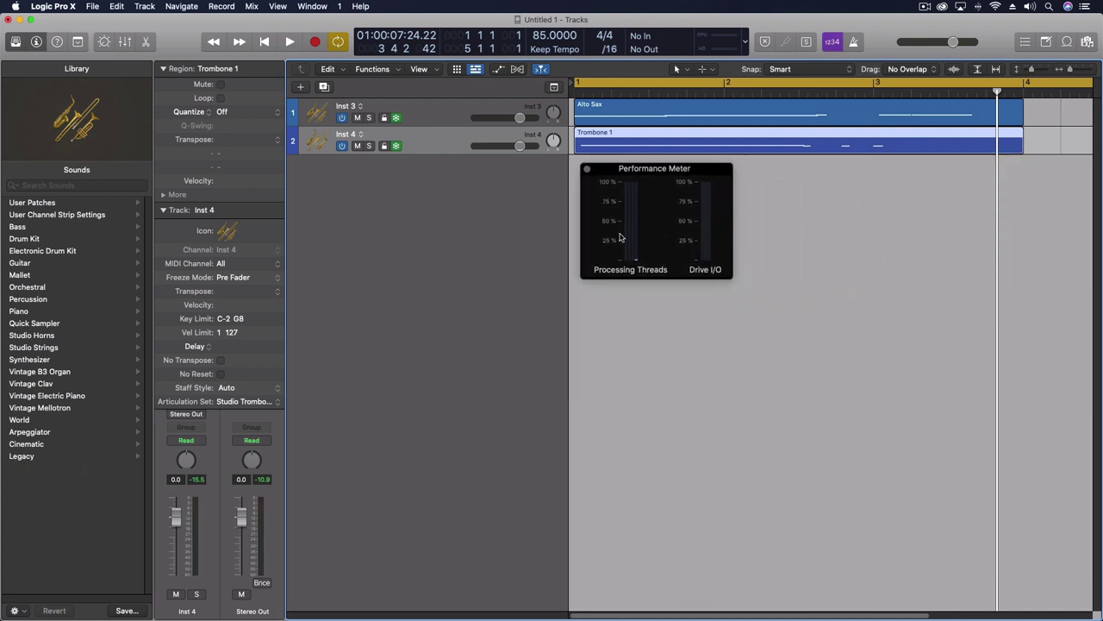